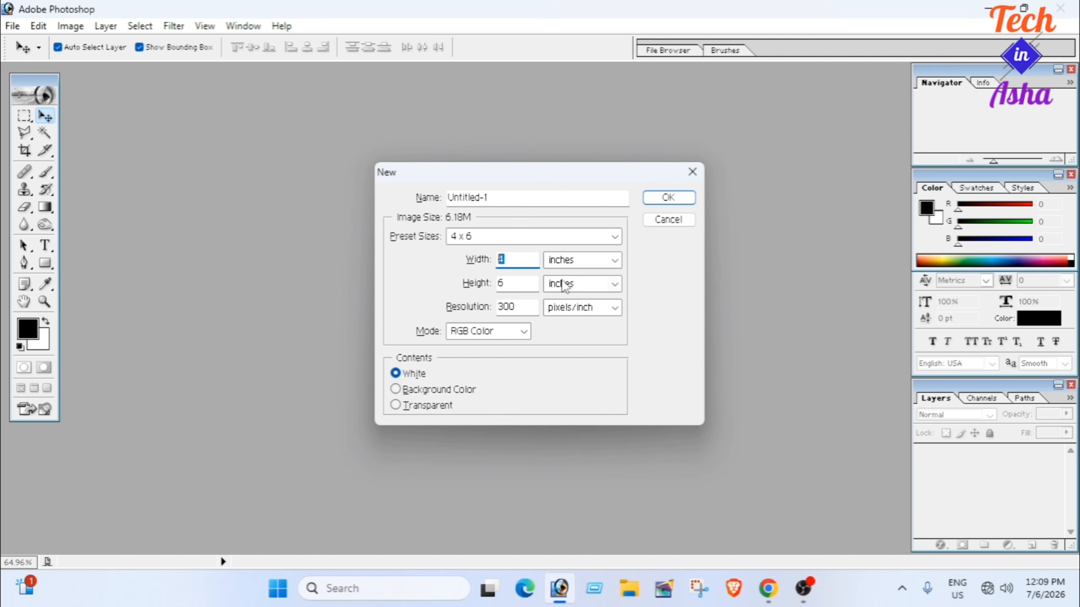
Create a 10 × 11 inch white RGB document at 300 pixels/inch and maximize its window
text(10)
click(588, 260)
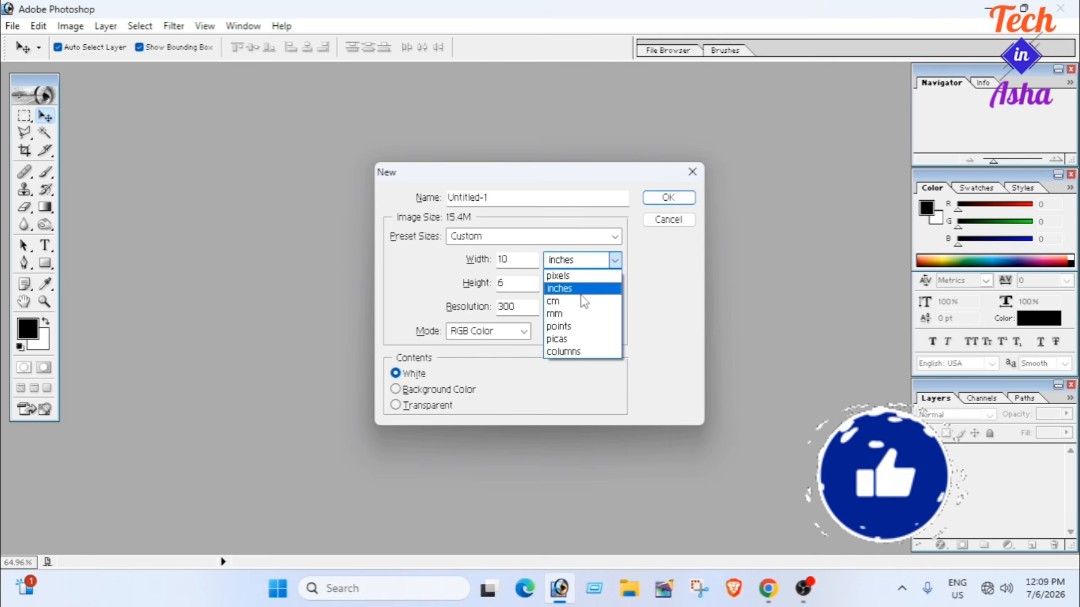
click(583, 289)
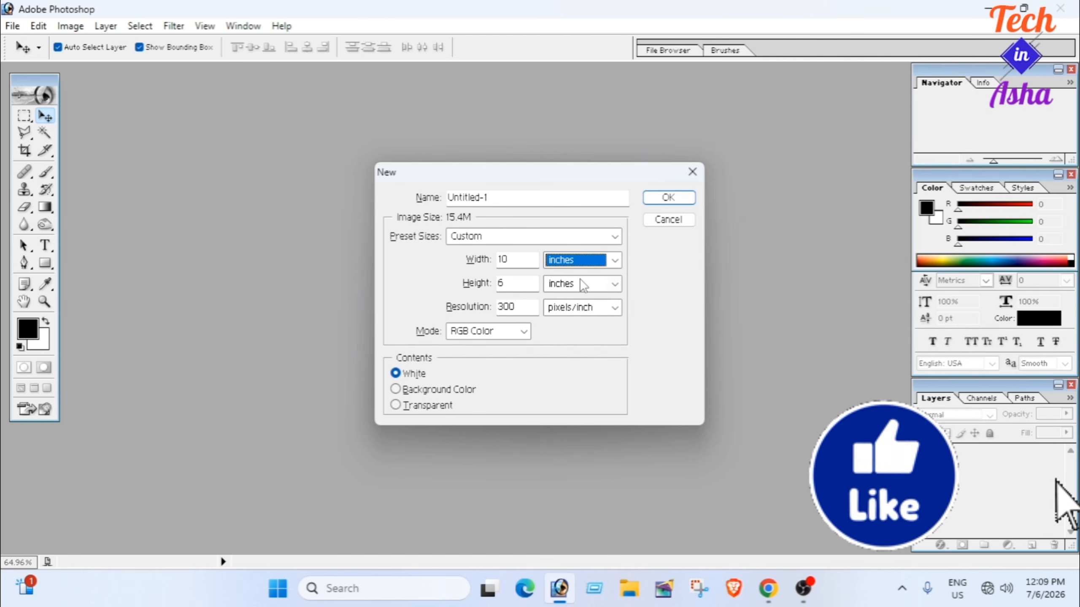
click(521, 287)
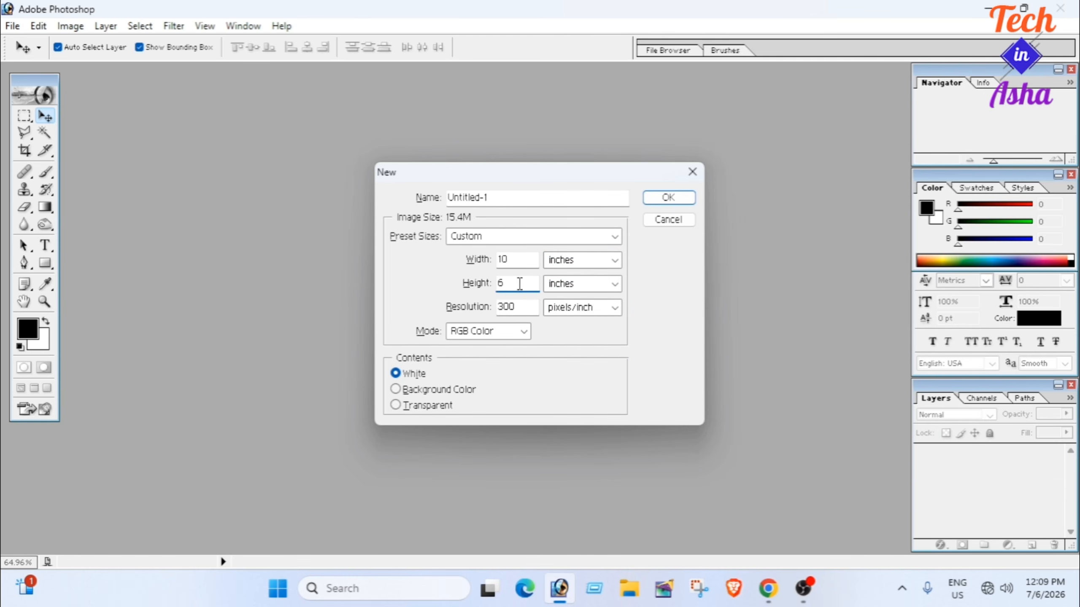
text(11)
click(668, 198)
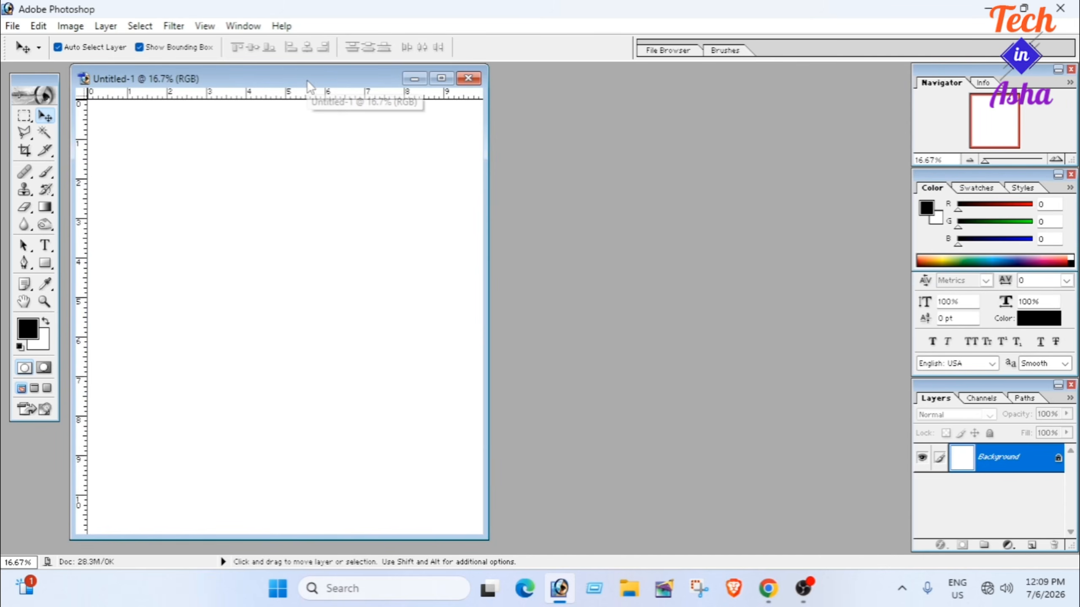
drag(307, 80, 526, 81)
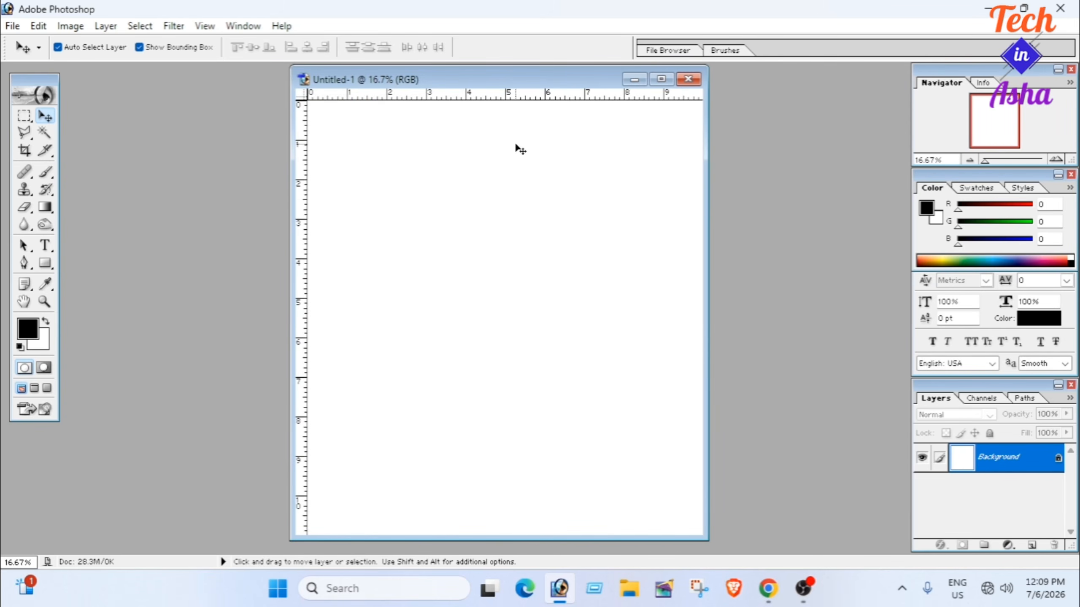
click(661, 80)
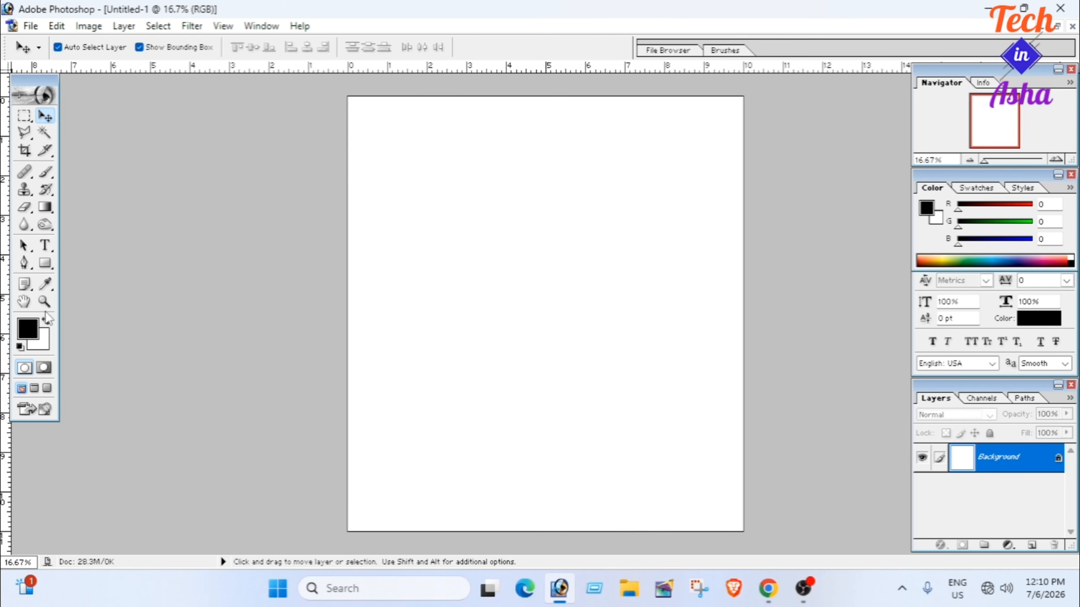
On a new layer, draw a horizontal line path about 8.5 inches long near the page's upper edge and convert it to a selection
click(46, 263)
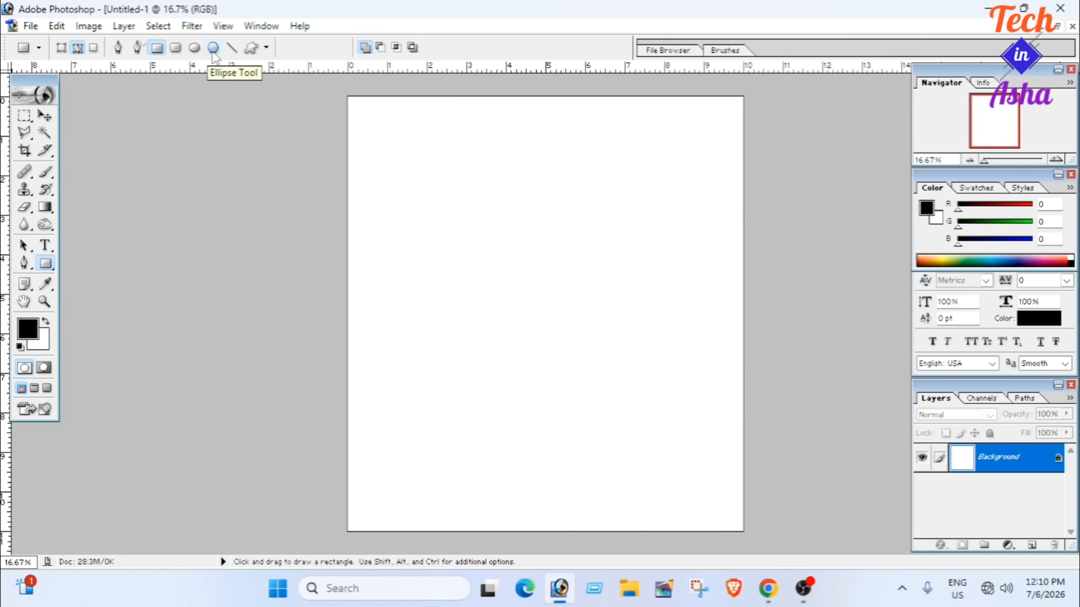
click(232, 48)
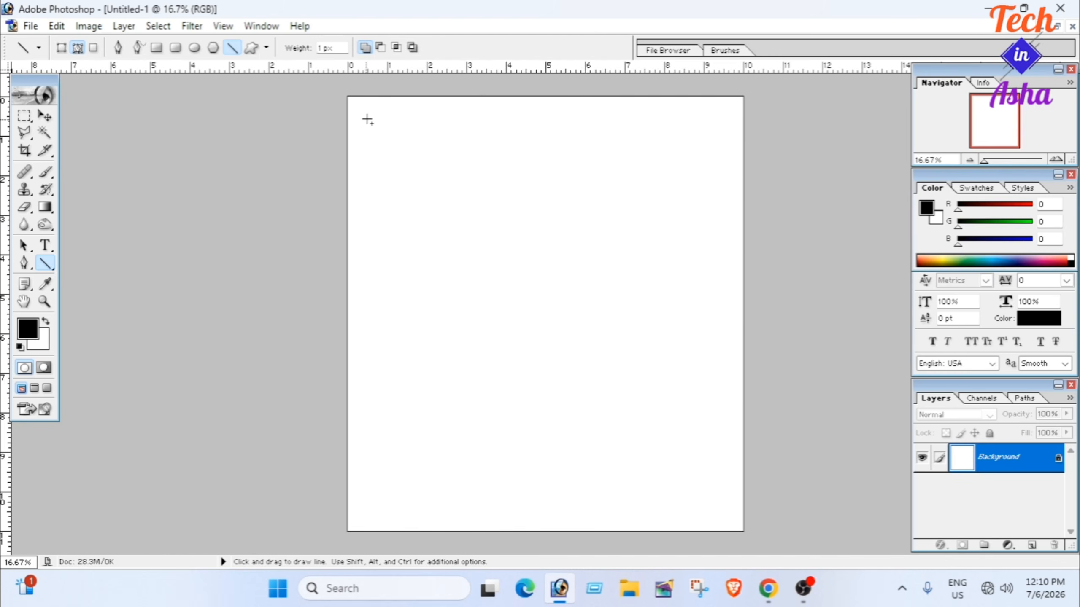
click(1032, 546)
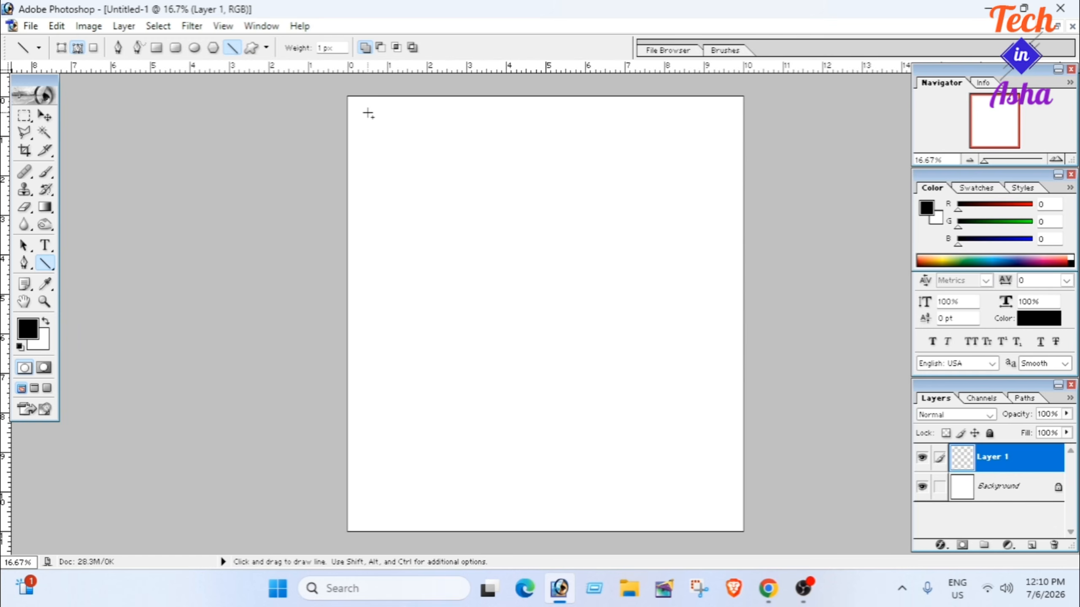
mouse_move(369, 112)
mouse_down()
mouse_move(550, 140)
mouse_move(714, 135)
mouse_move(384, 122)
mouse_move(704, 130)
mouse_up()
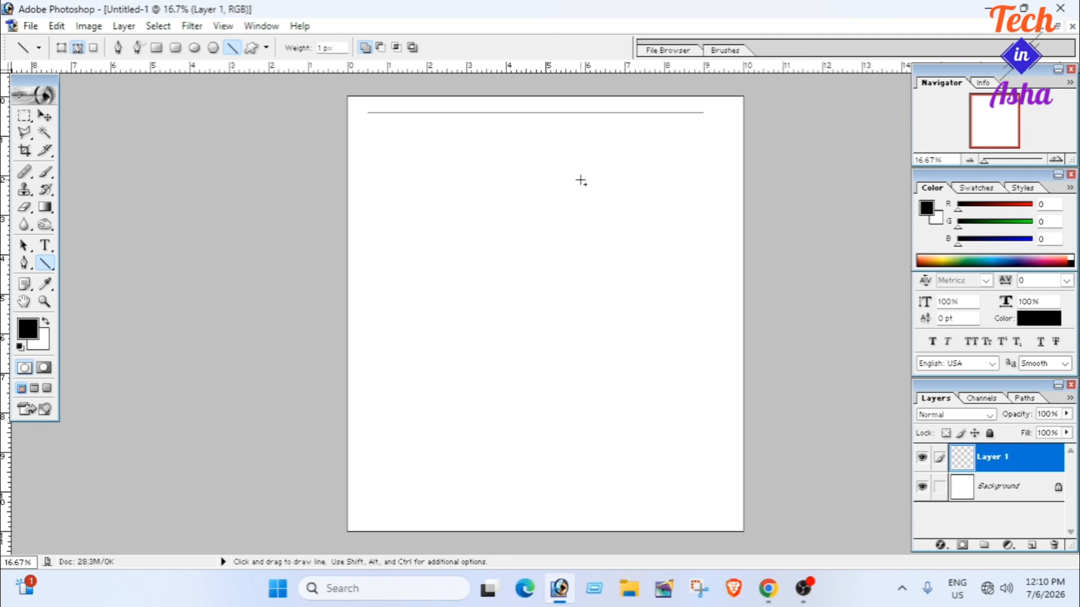
key(ctrl)
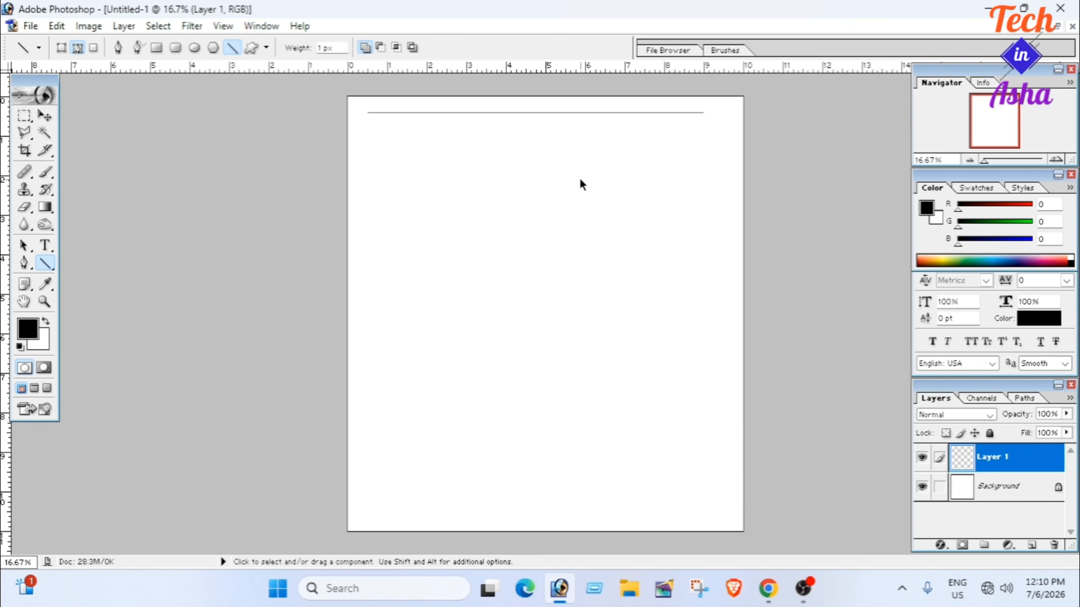
key(ctrl+Return)
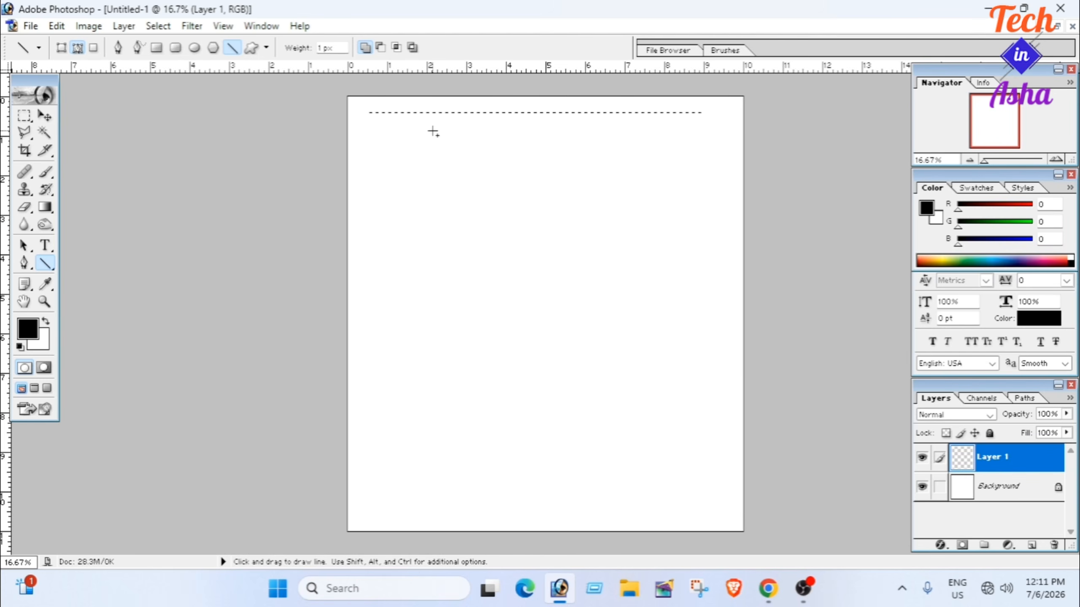
Set the background color to black (000000) and fill the line selection with it
key(ctrl+plus)
scroll(434, 133, up, 5)
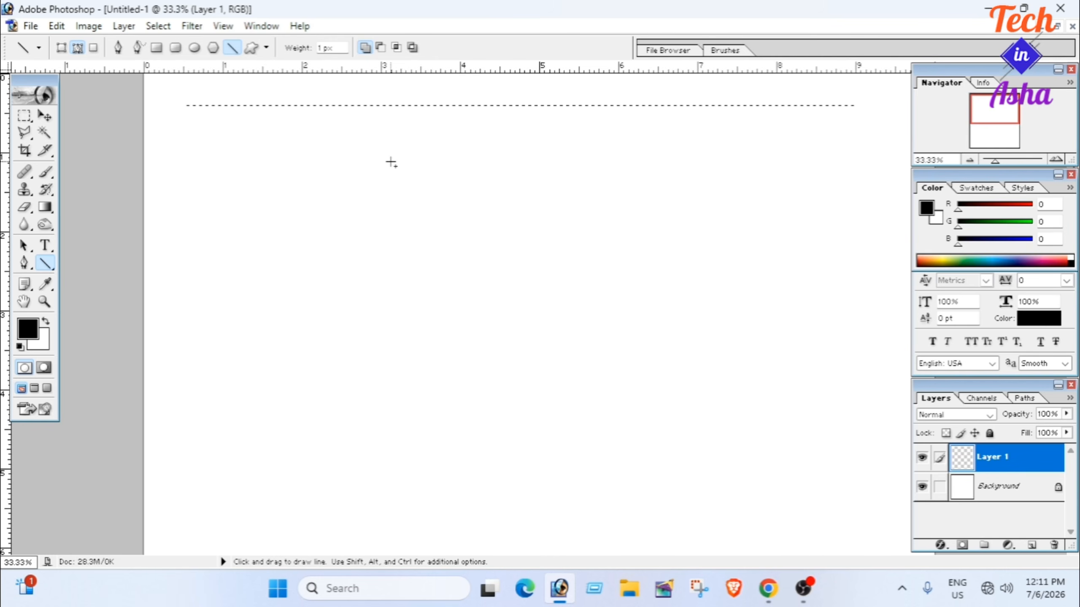
key(ctrl)
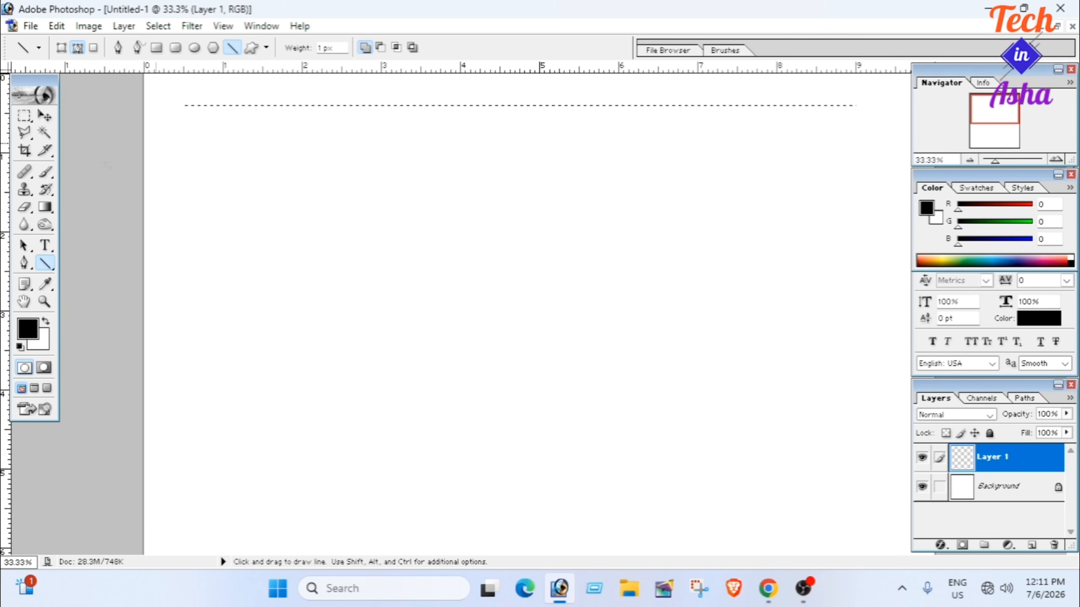
click(41, 343)
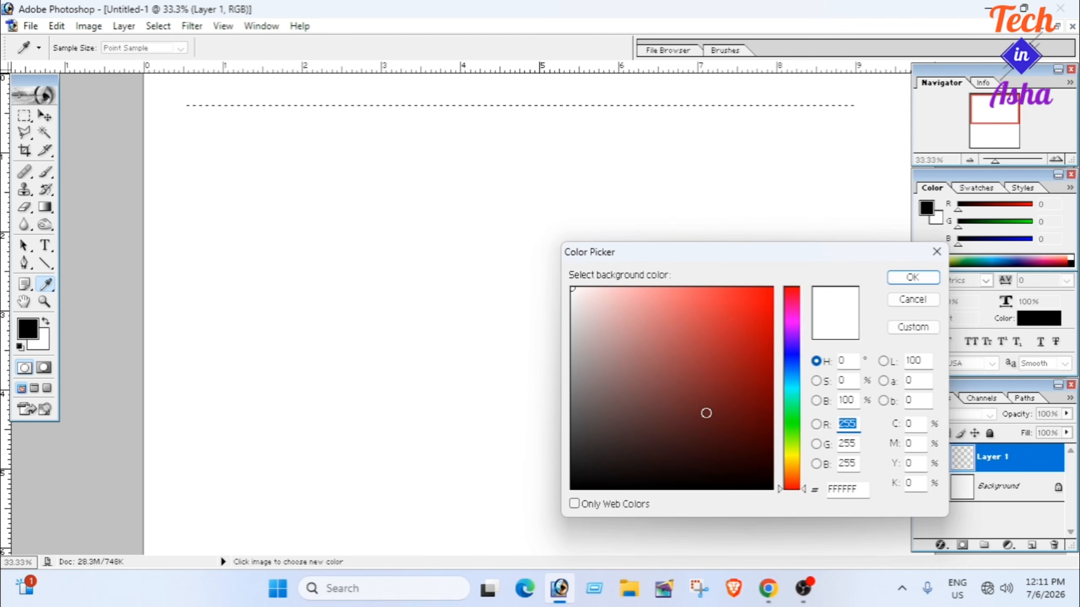
drag(718, 432, 770, 490)
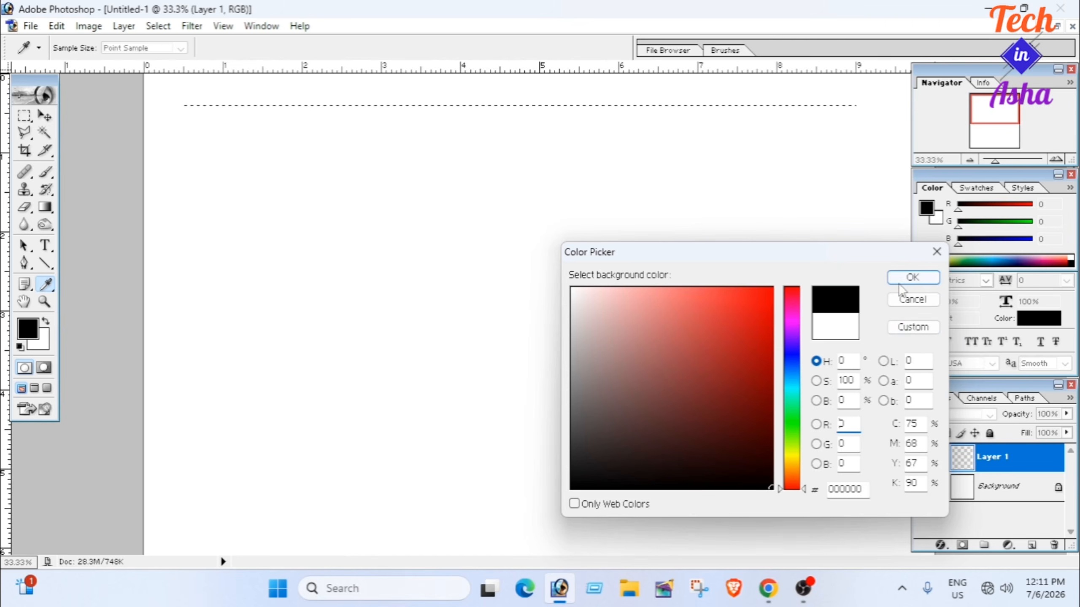
click(912, 277)
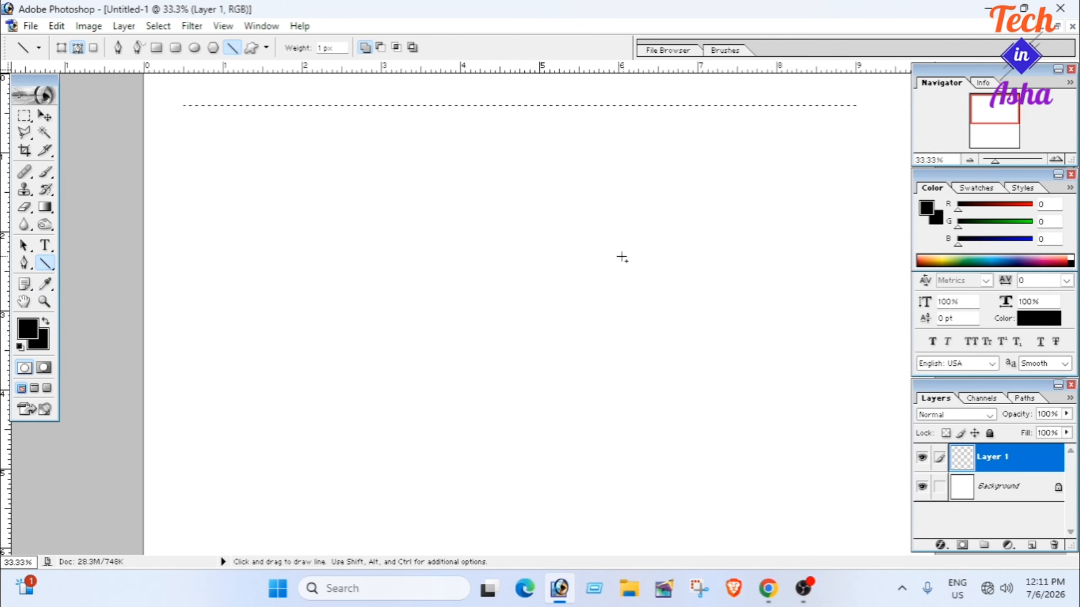
key(ctrl+Delete)
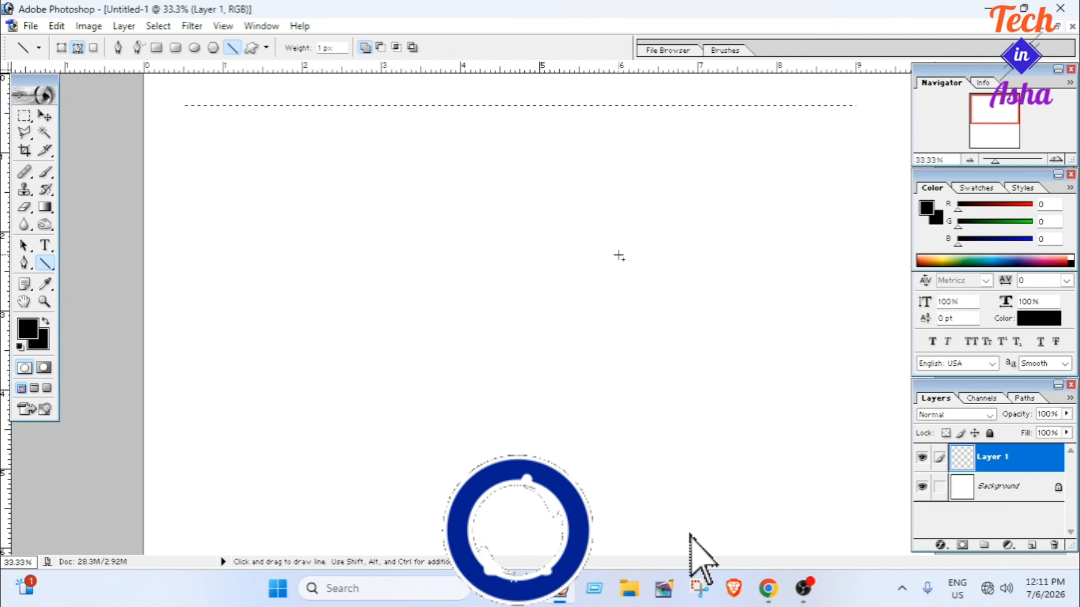
Thicken the line by scaling its height to 1600%, and clear the selection
click(44, 116)
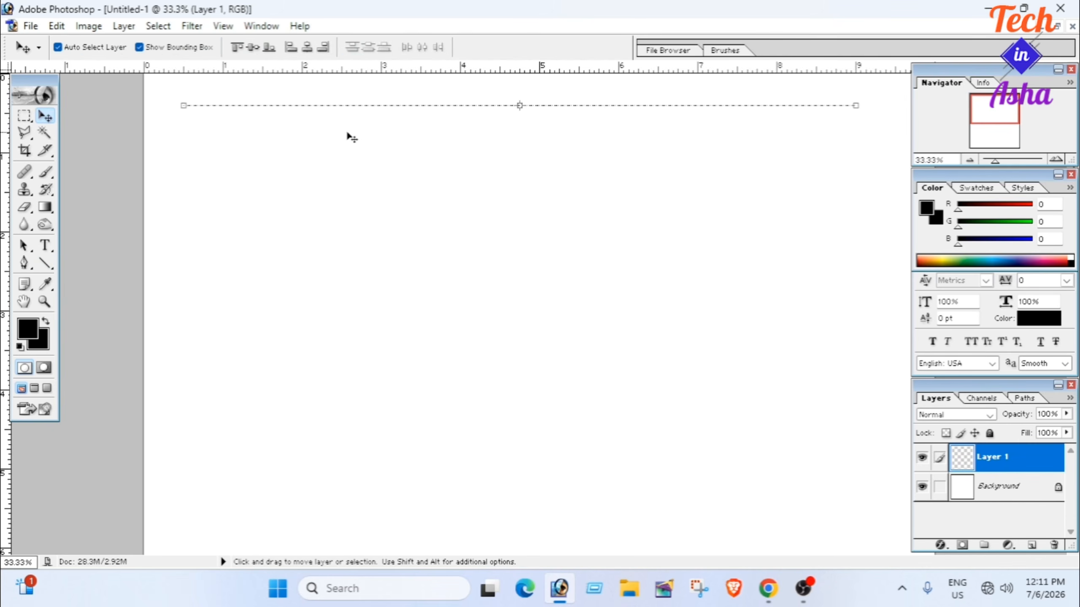
click(482, 110)
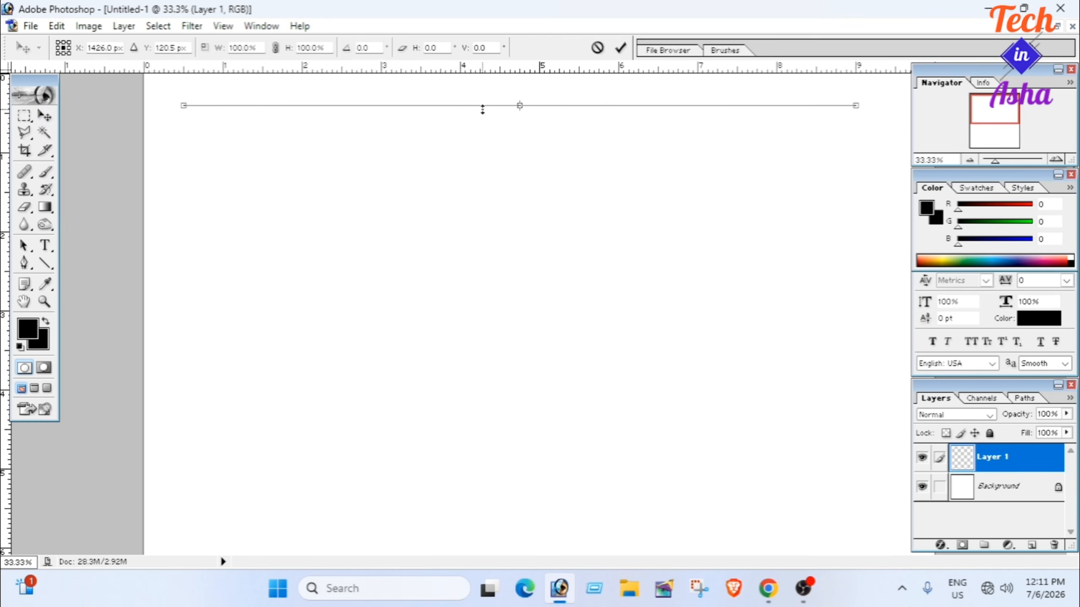
drag(482, 110, 481, 113)
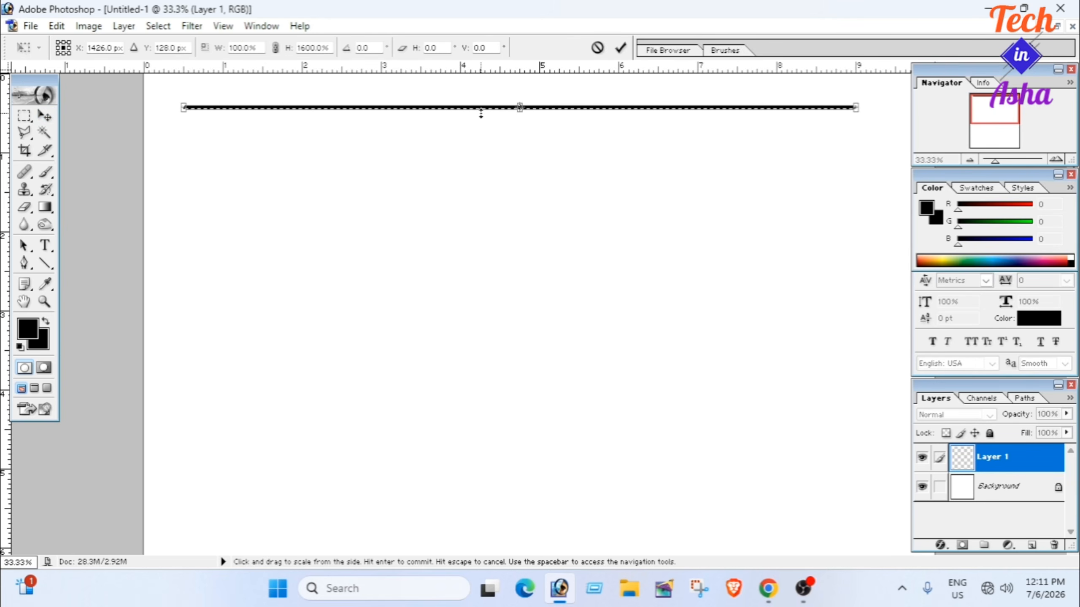
key(Return)
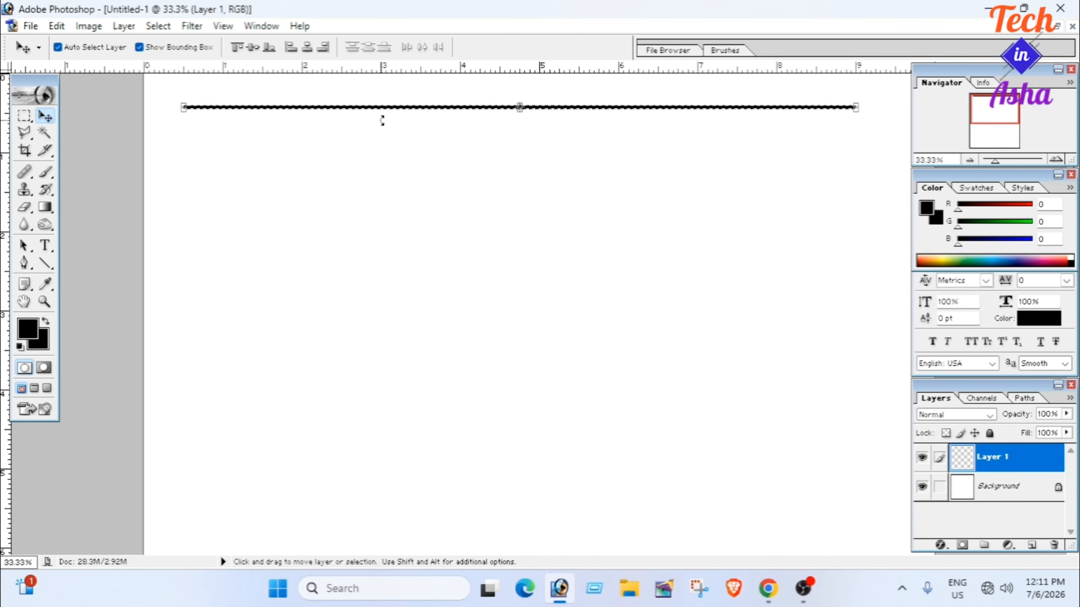
key(ctrl+d)
Move the black line close to the page's upper edge, spanning from about 1 to 9.5 inches across
drag(387, 108, 413, 132)
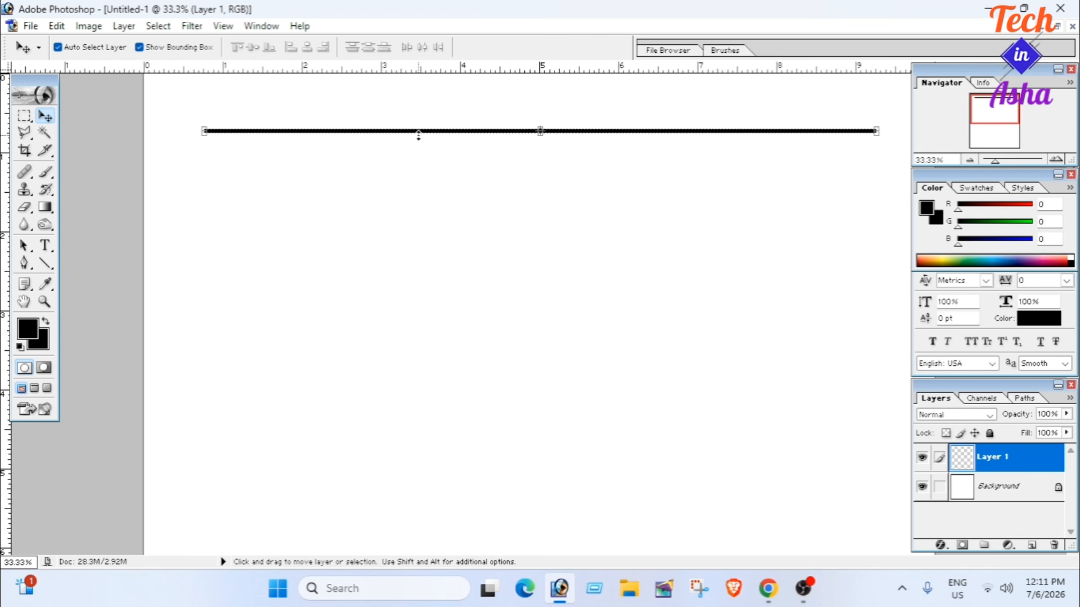
key(ctrl+minus)
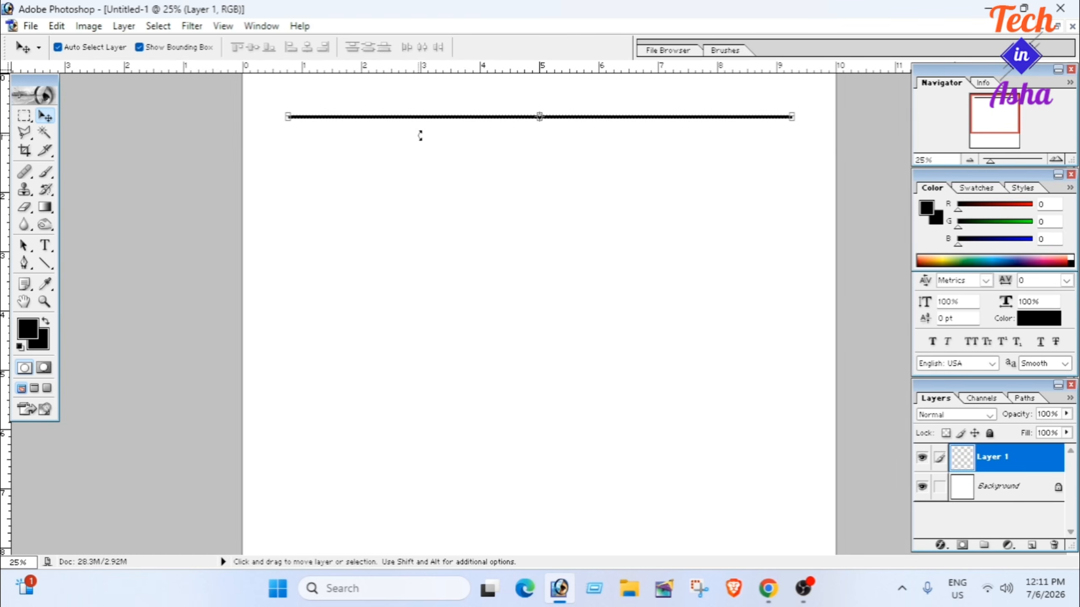
key(ctrl+minus)
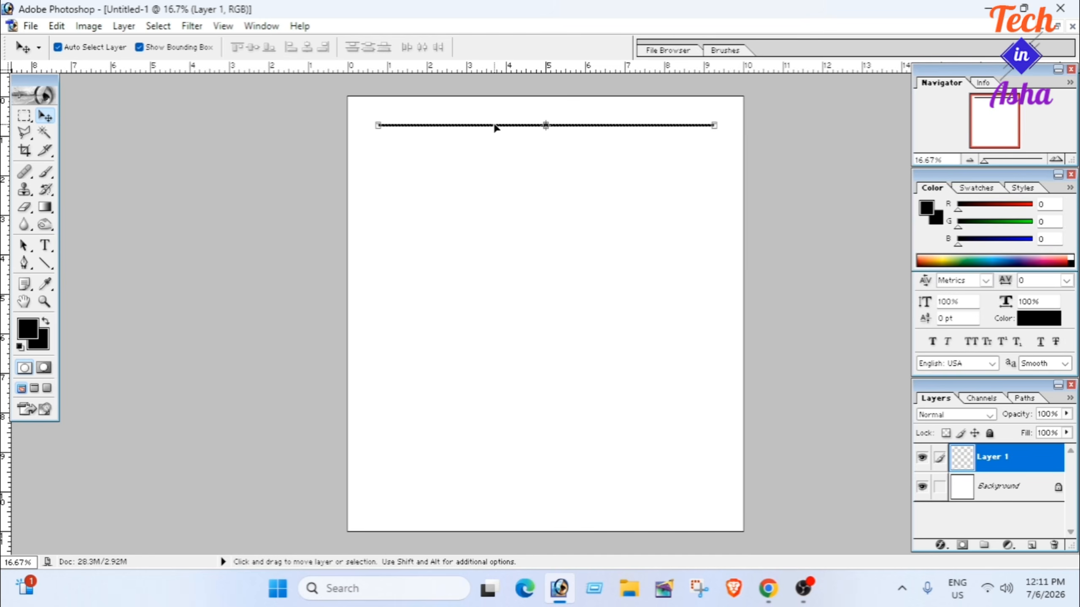
drag(495, 127, 505, 109)
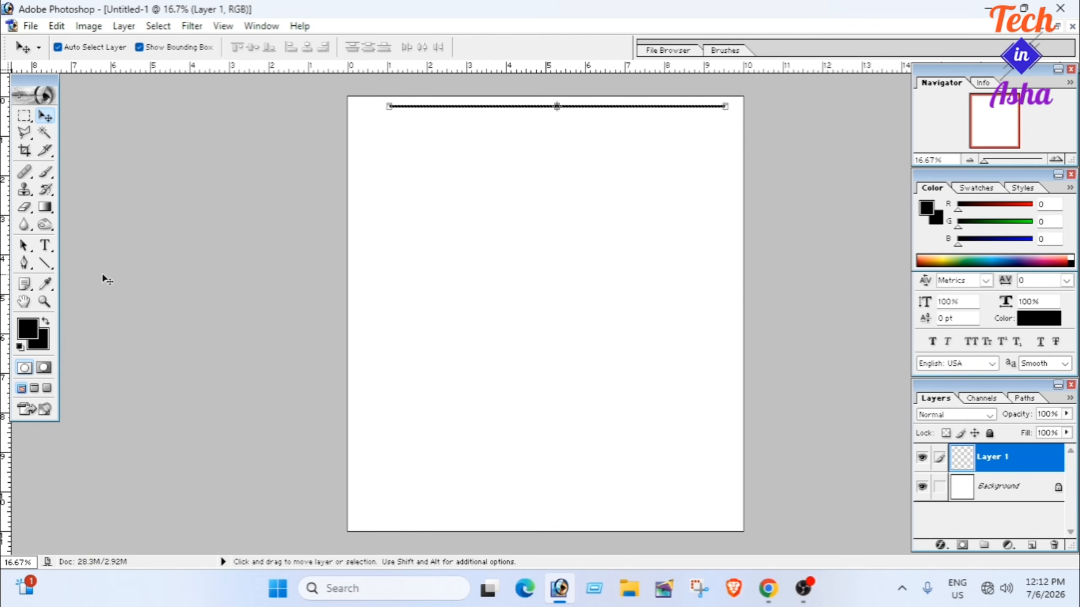
Set the Custom Shape tool to draw the Ornament 5 shape
click(47, 226)
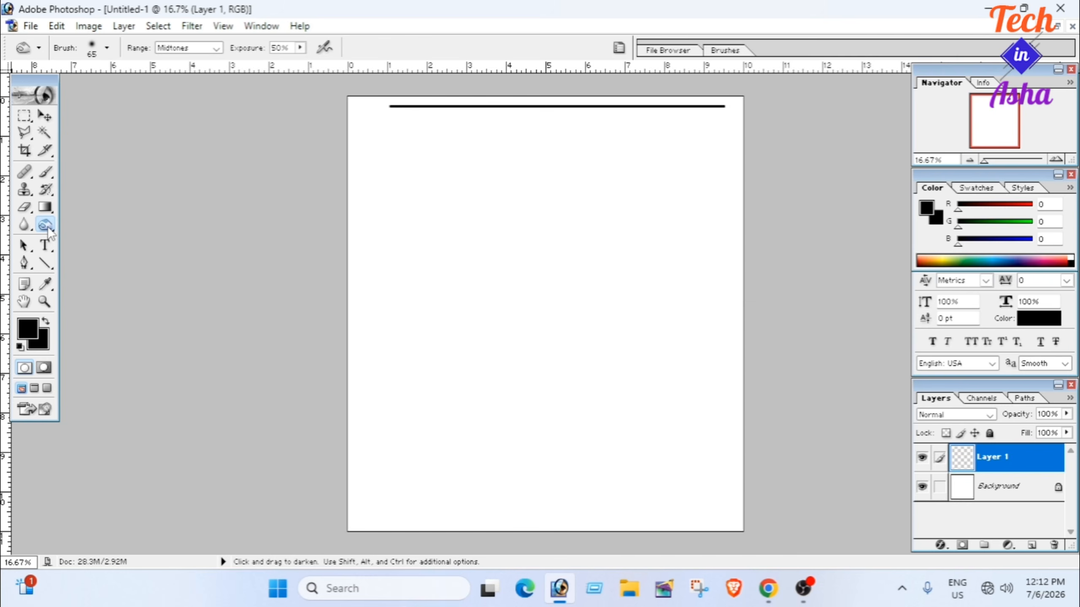
click(48, 264)
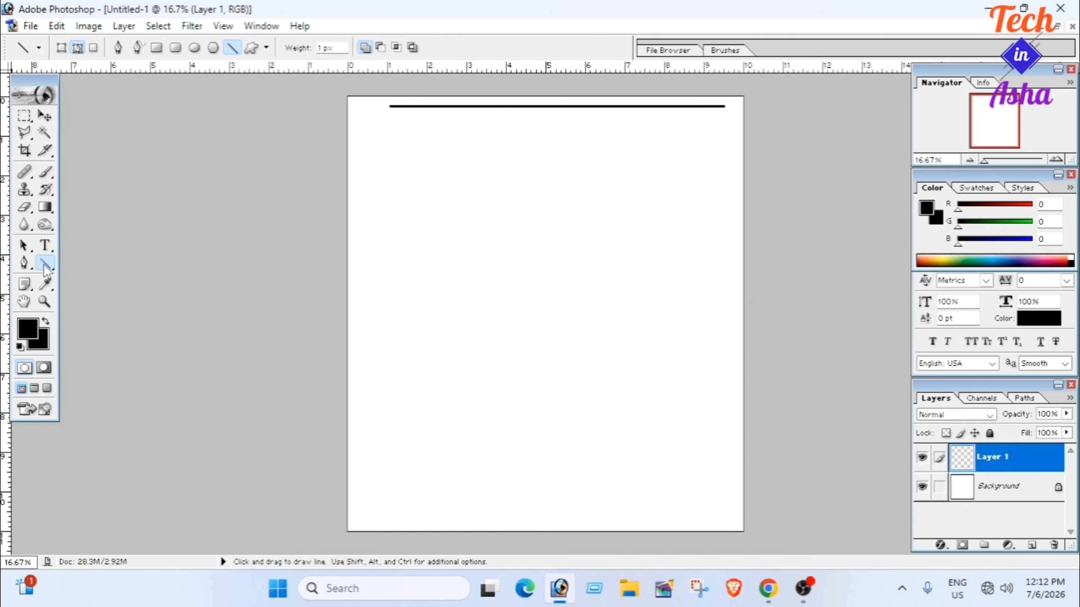
click(265, 48)
click(254, 49)
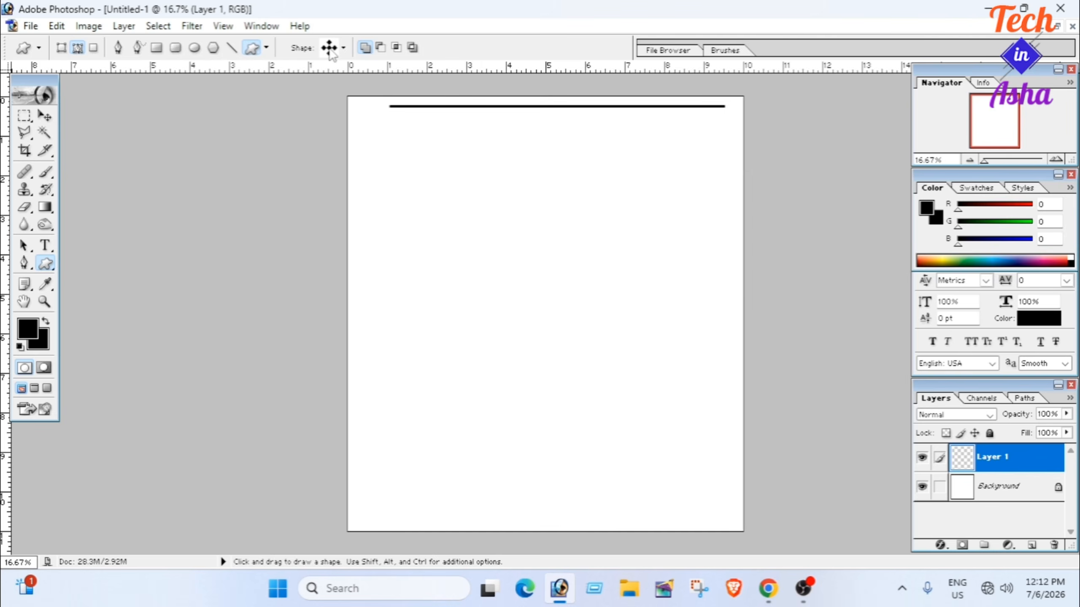
click(330, 50)
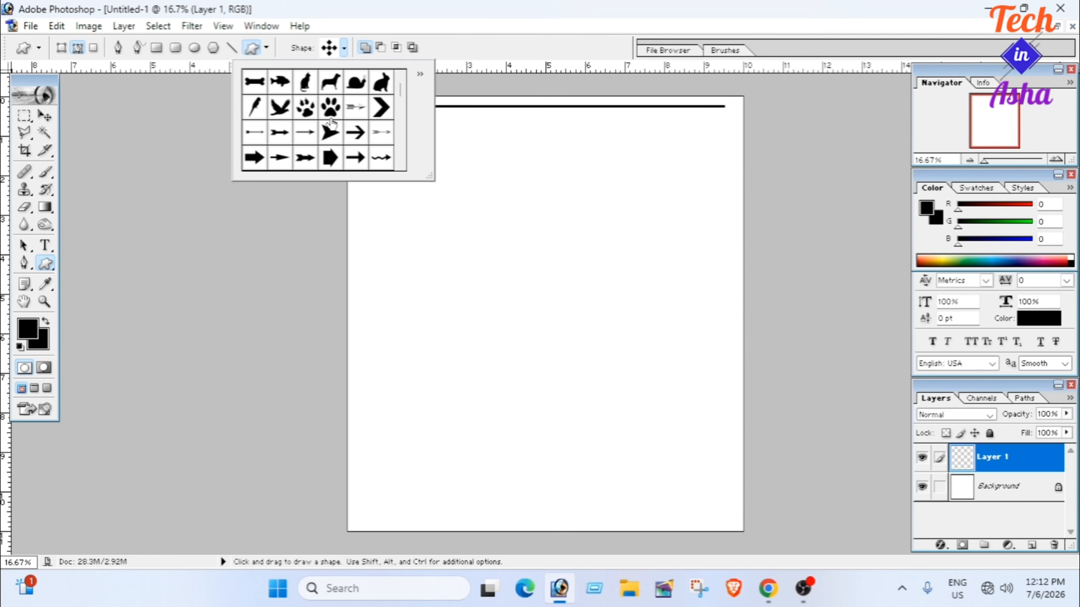
scroll(347, 142, down, 10)
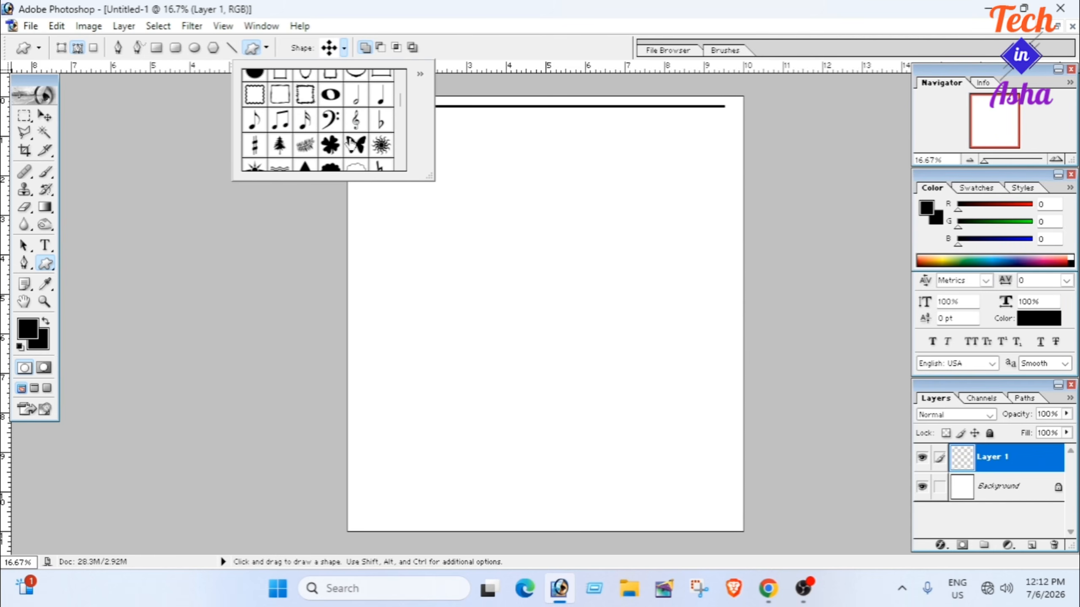
scroll(353, 144, down, 4)
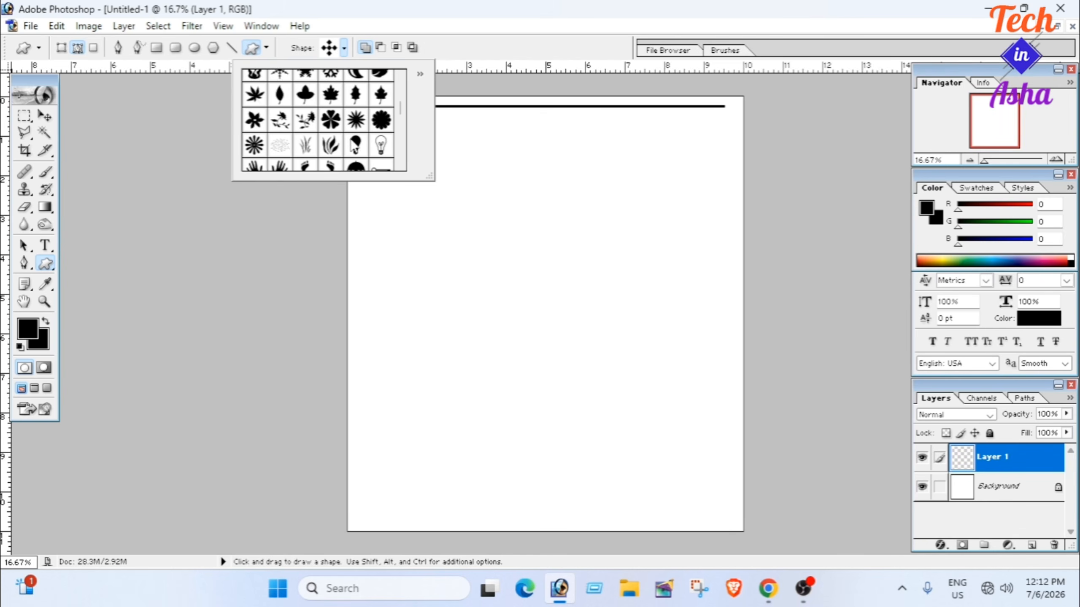
scroll(355, 146, down, 6)
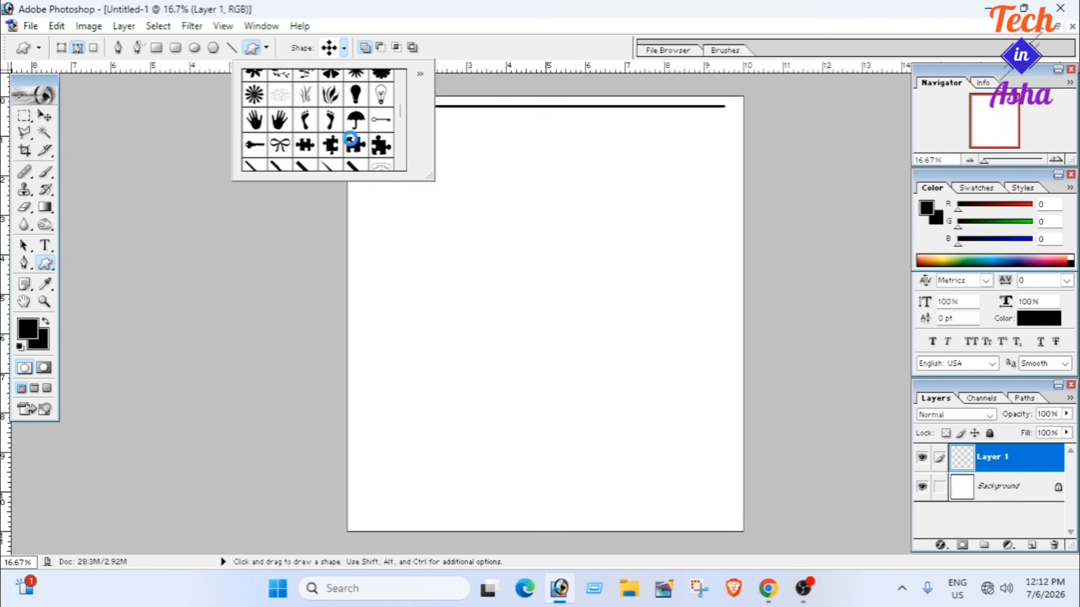
scroll(353, 146, down, 3)
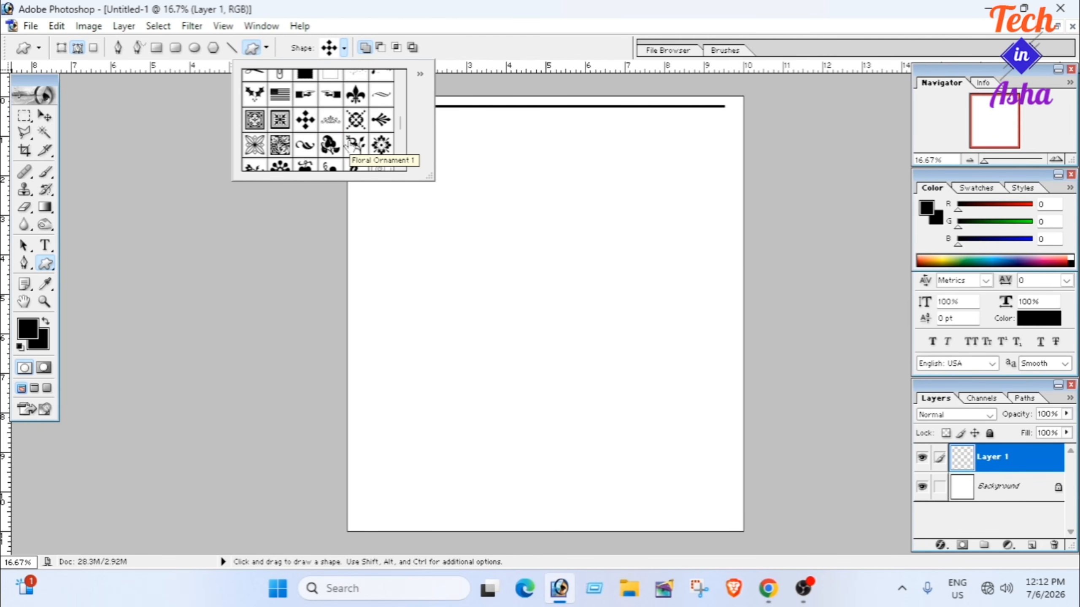
scroll(353, 146, down, 4)
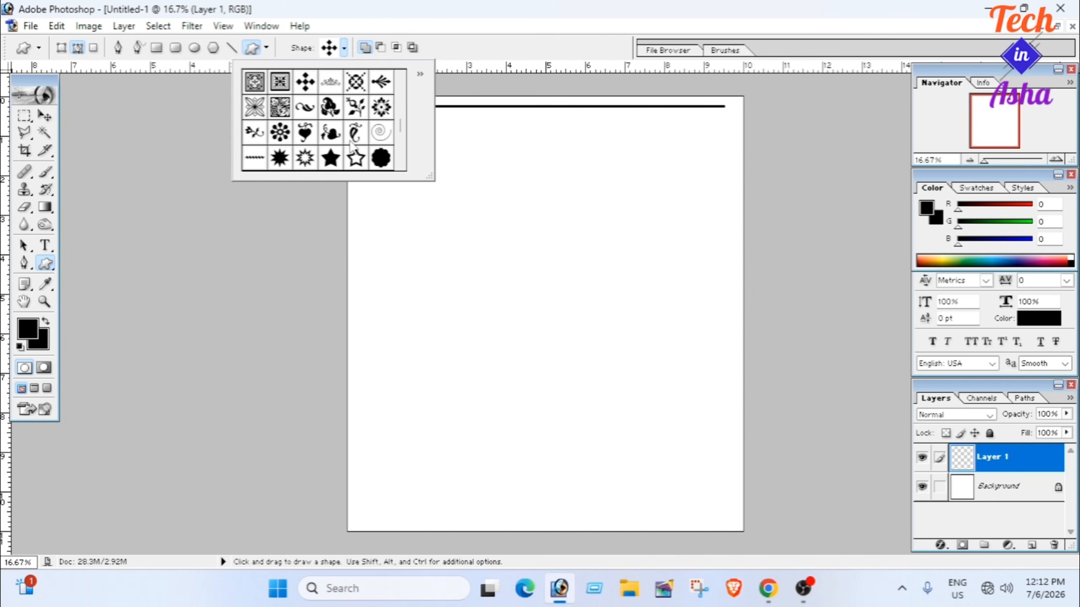
scroll(353, 146, down, 6)
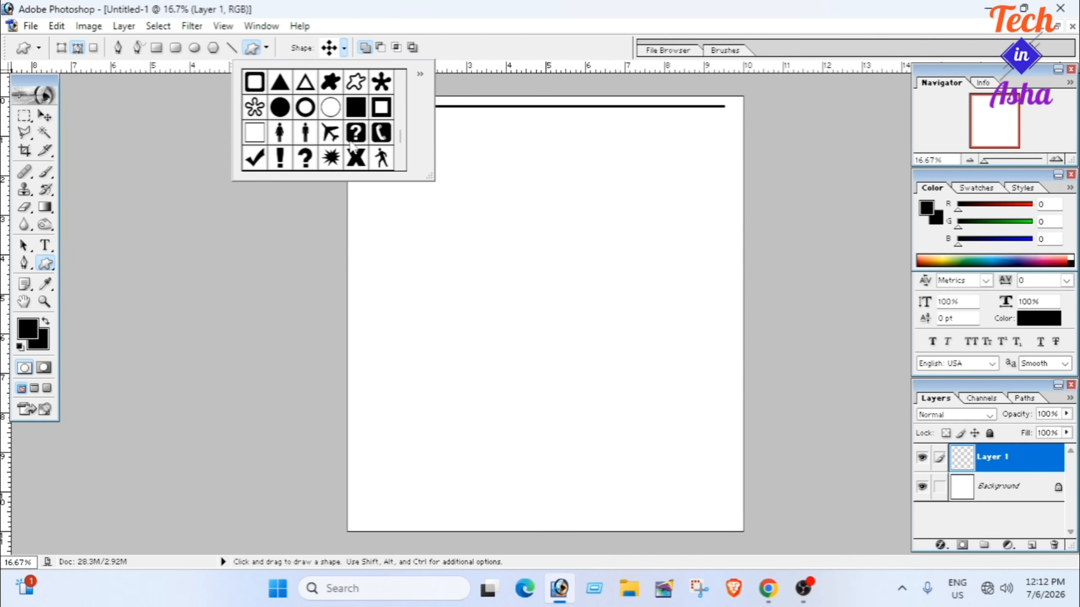
scroll(353, 146, down, 2)
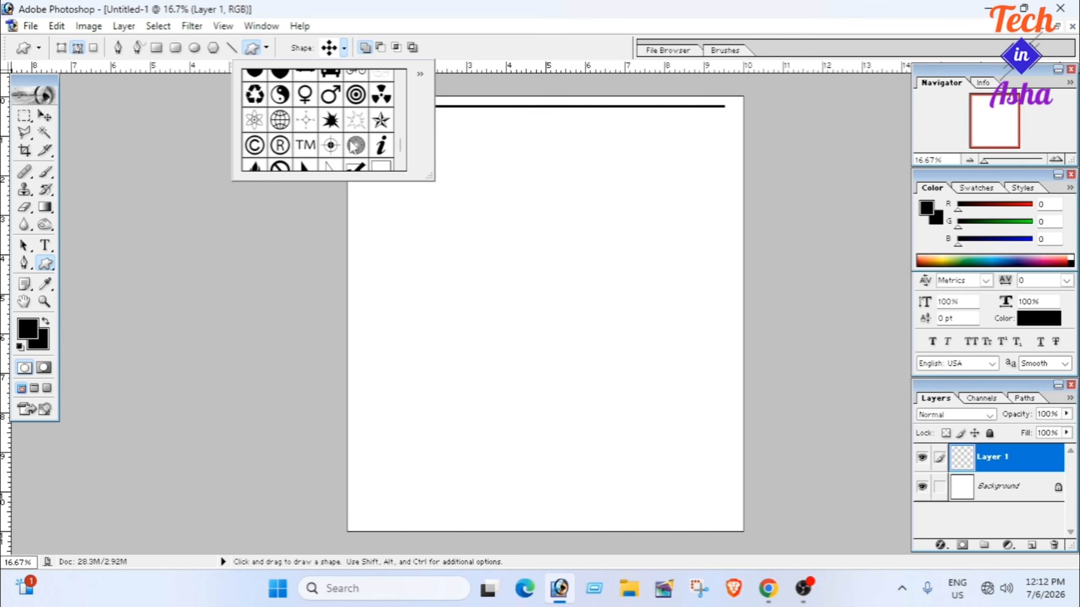
scroll(354, 146, down, 5)
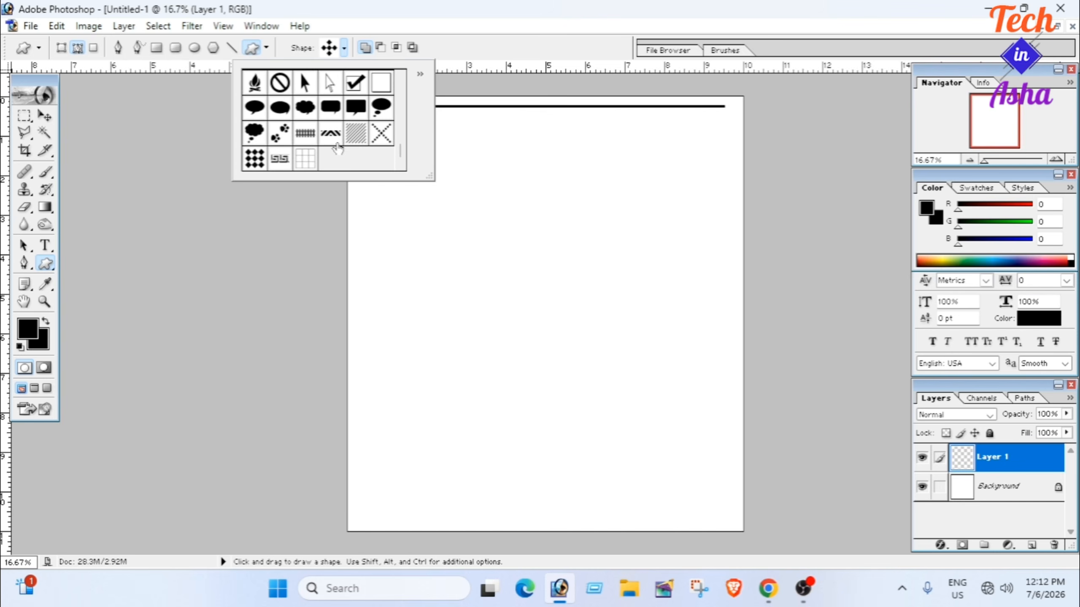
scroll(338, 148, up, 15)
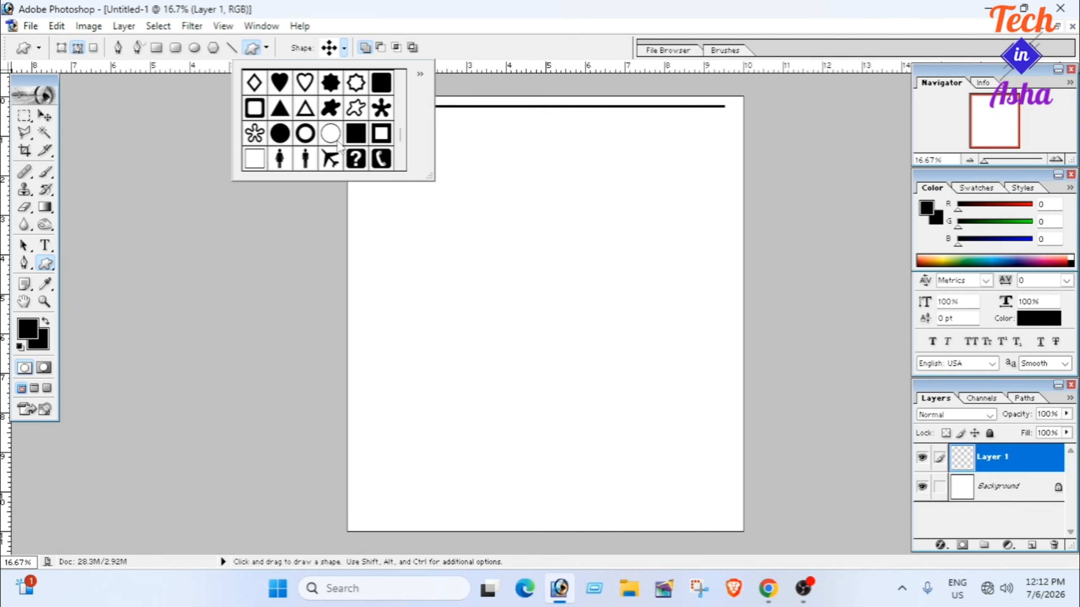
scroll(339, 146, up, 2)
scroll(340, 146, up, 3)
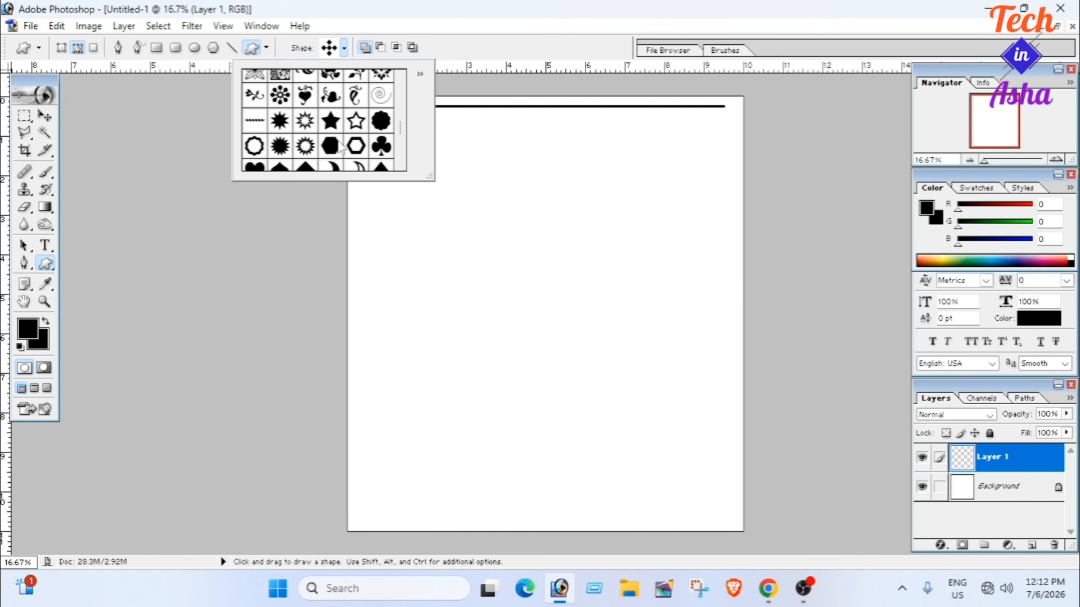
scroll(338, 147, up, 5)
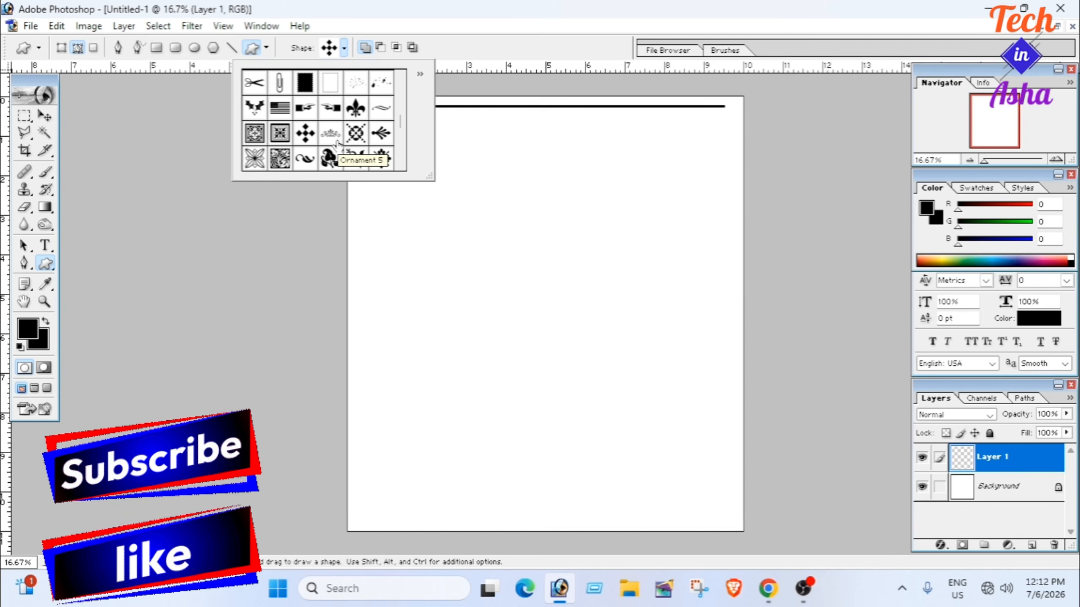
click(335, 134)
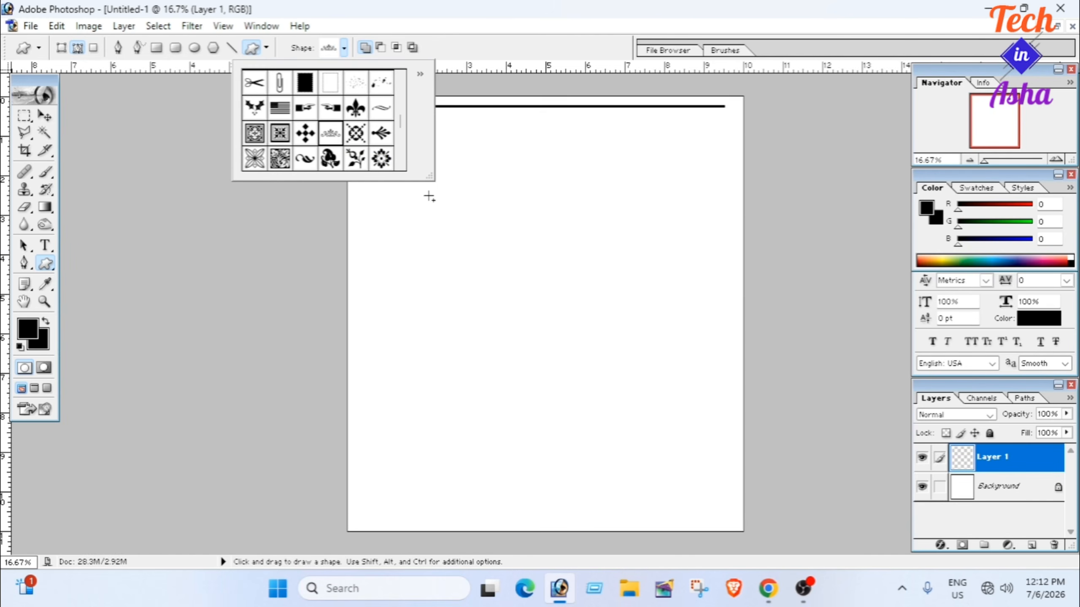
click(431, 218)
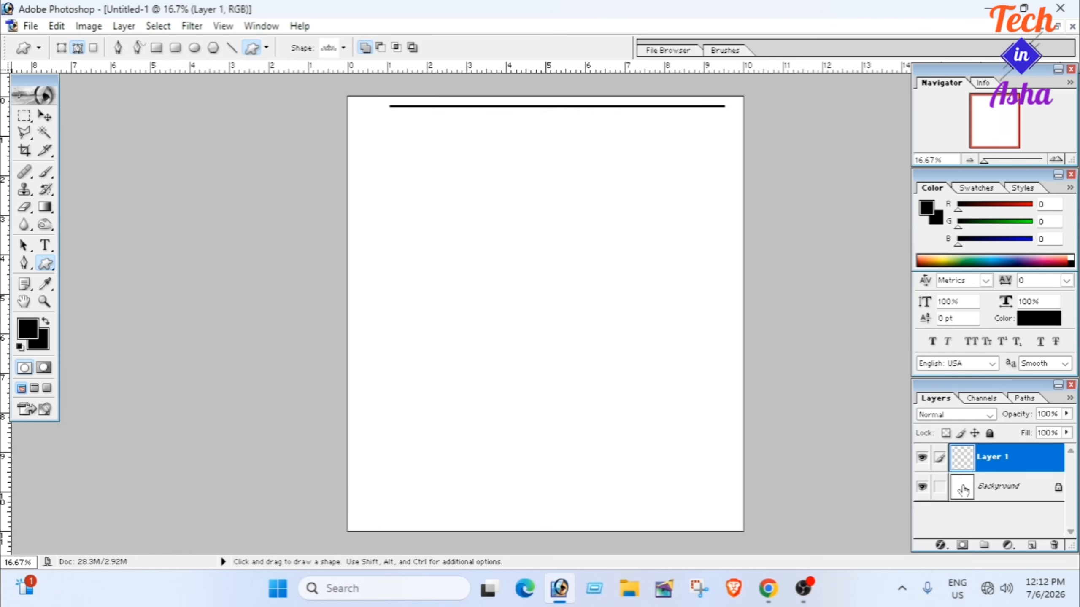
On a new layer, draw the ornament path about 2.5 inches wide and 1.3 inches high, and convert it to a selection
click(1033, 546)
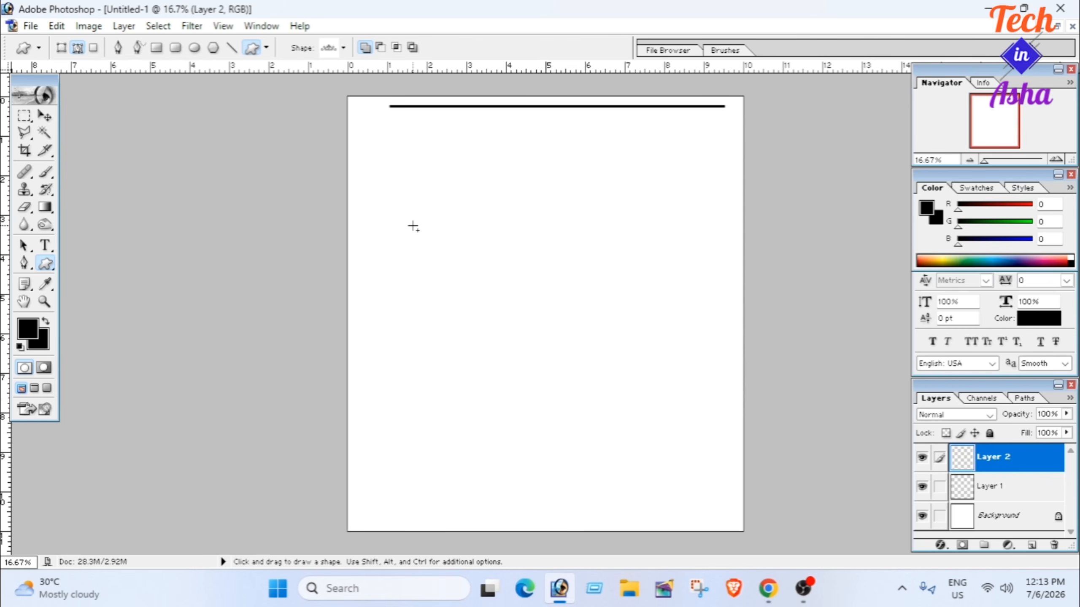
drag(413, 226, 511, 277)
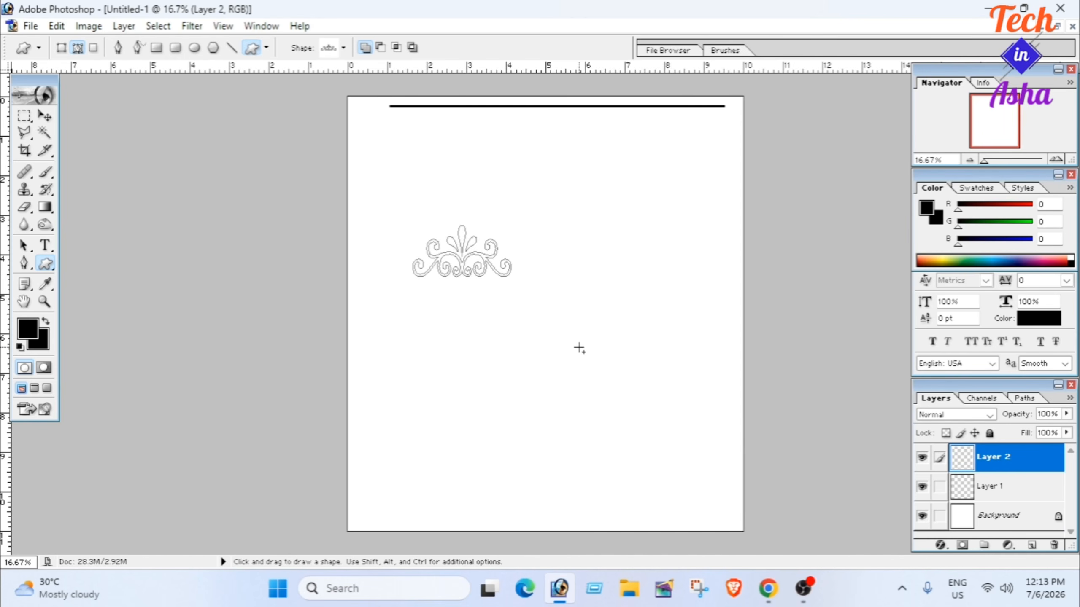
key(ctrl)
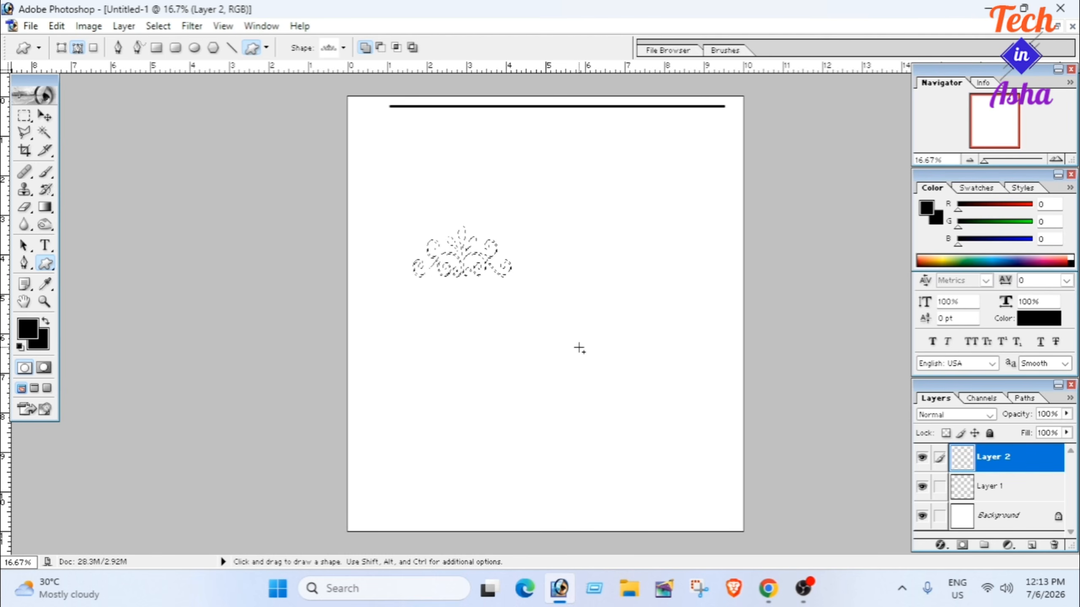
Fill the ornament selection with black and clear the selection
key(ctrl)
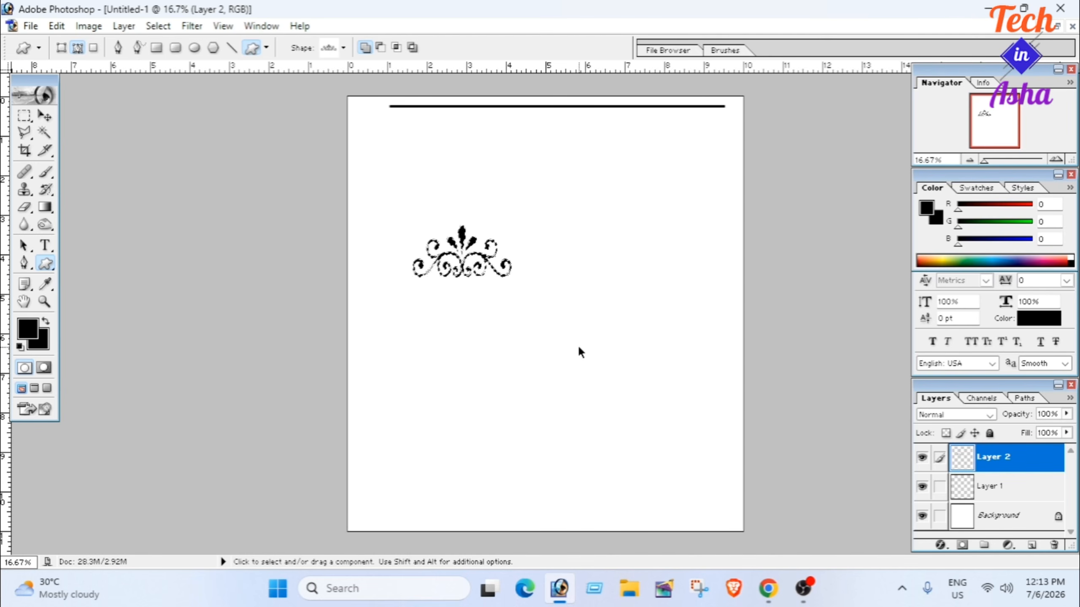
click(46, 117)
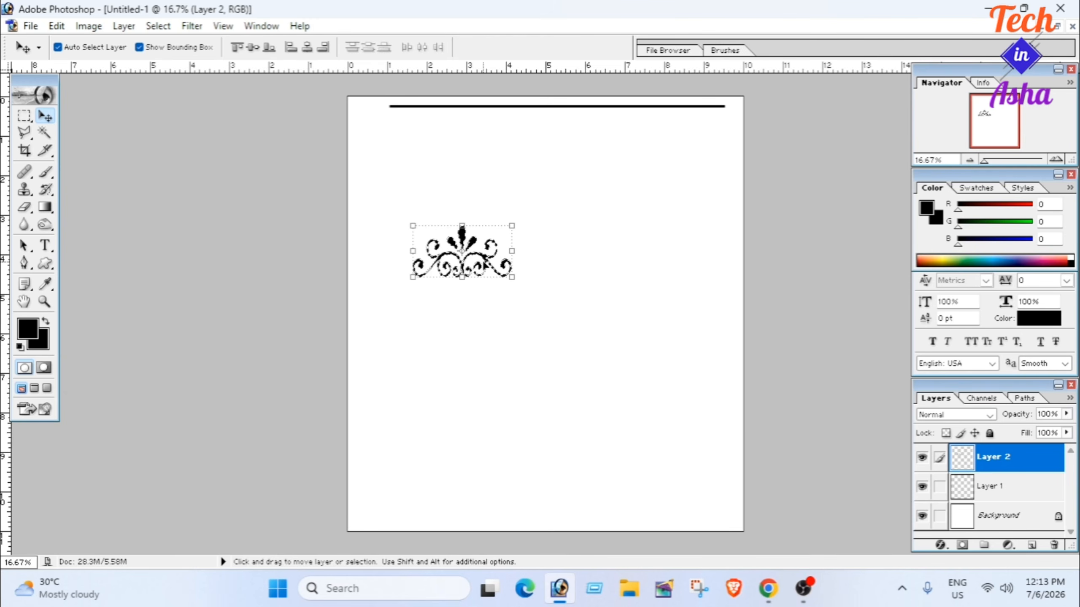
key(ctrl+d)
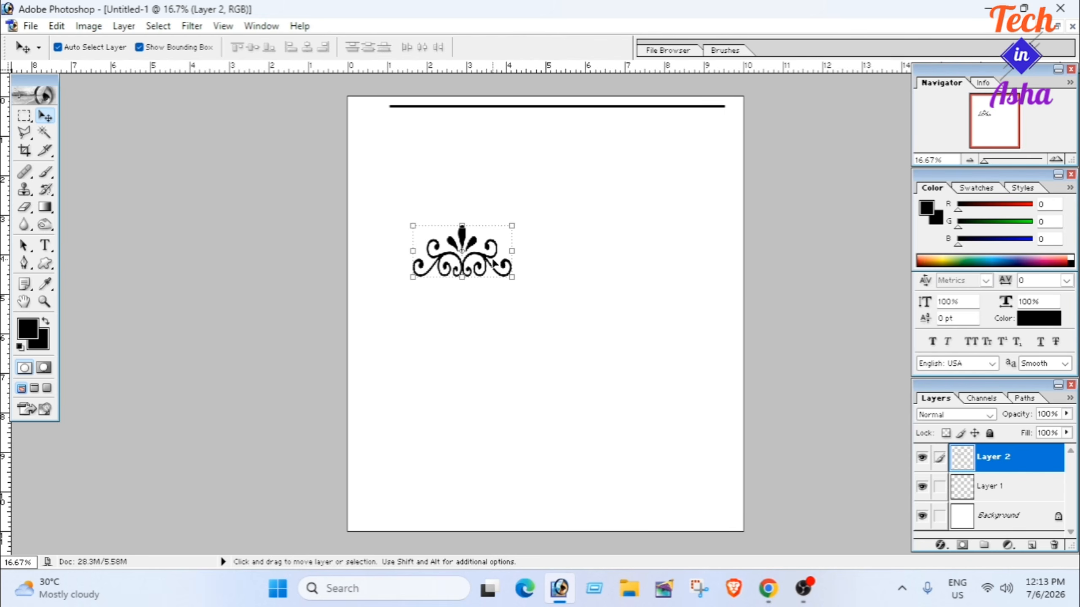
Move the ornament into the page's upper-left corner and rotate it diagonally so its petals point toward the corner
drag(496, 264, 404, 145)
click(525, 275)
key(Return)
key(ctrl+t)
key(Return)
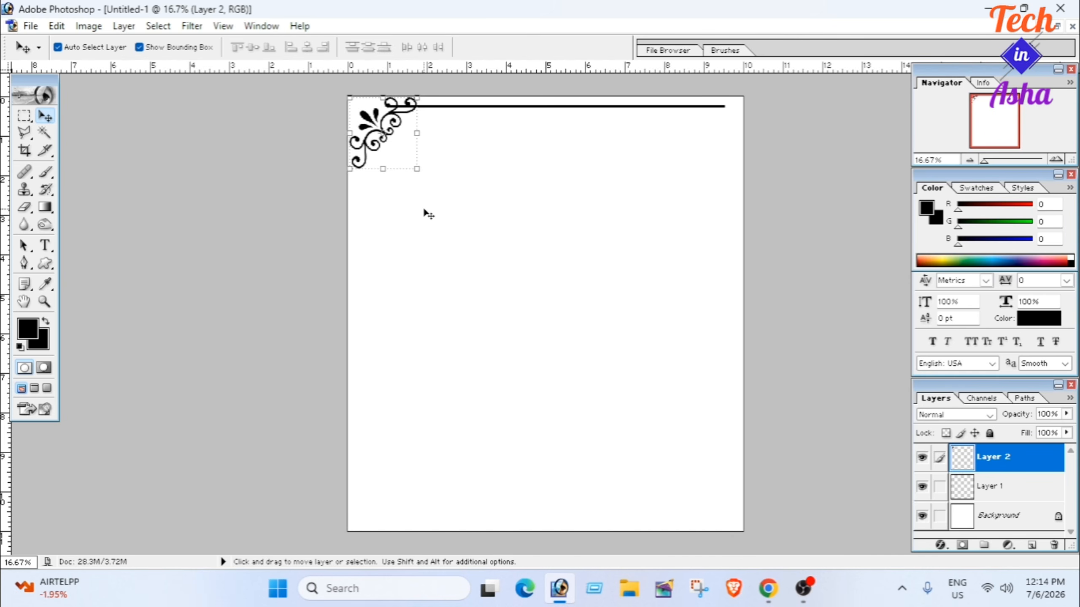
Duplicate the corner ornament, rotate the copy -89.5 degrees, and fit it into the page's lower-left corner
key(ctrl+j)
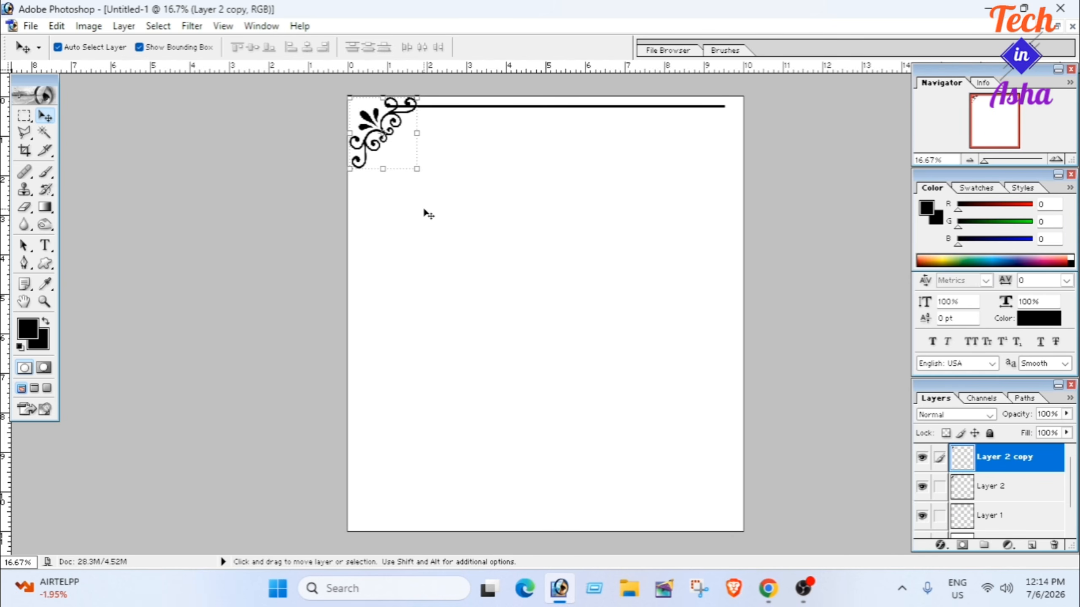
drag(393, 140, 439, 474)
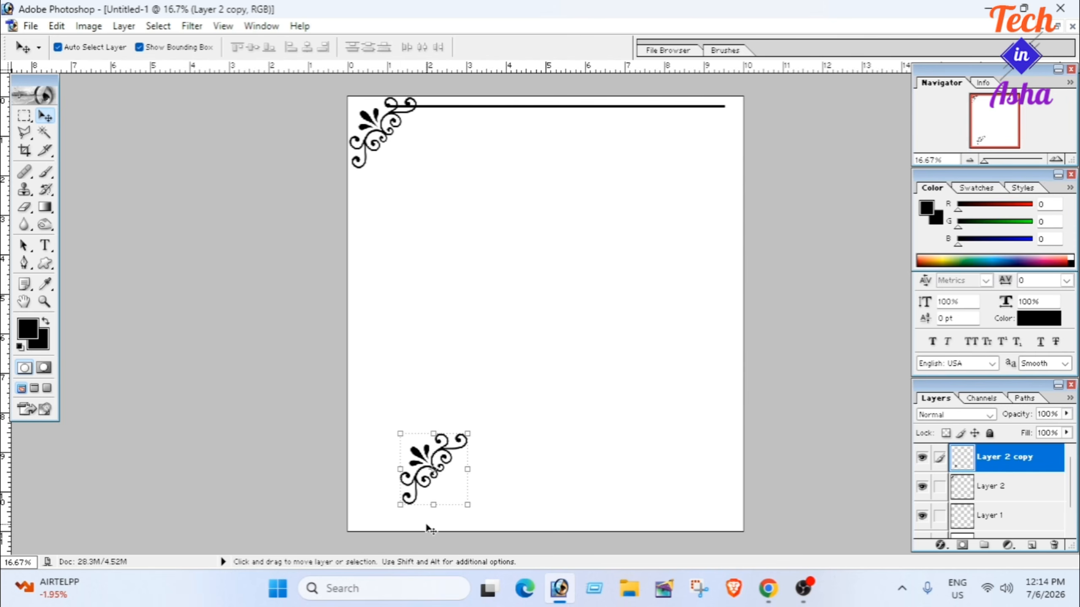
drag(433, 517, 404, 504)
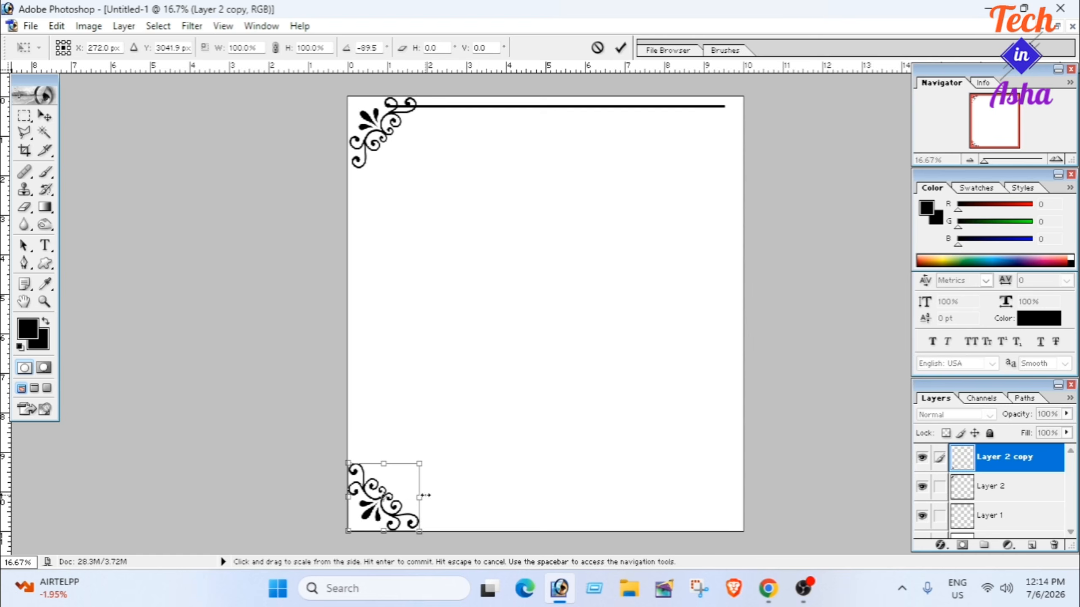
key(Return)
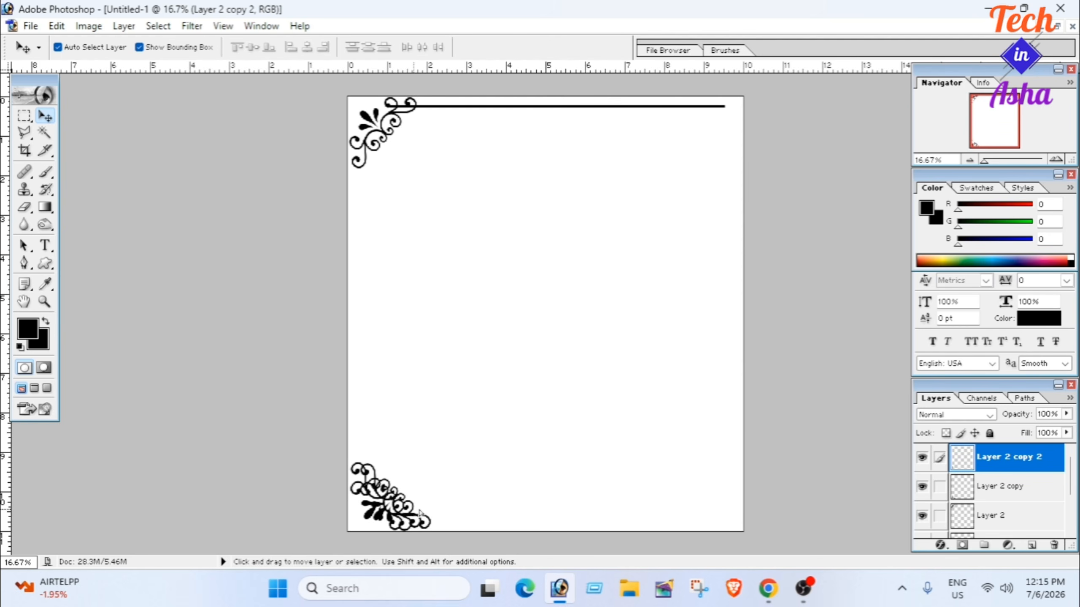
Duplicate the lower-left ornament, move the copy to the page's lower-right corner, and rotate it -89.5 degrees
drag(408, 517, 715, 432)
drag(687, 477, 712, 485)
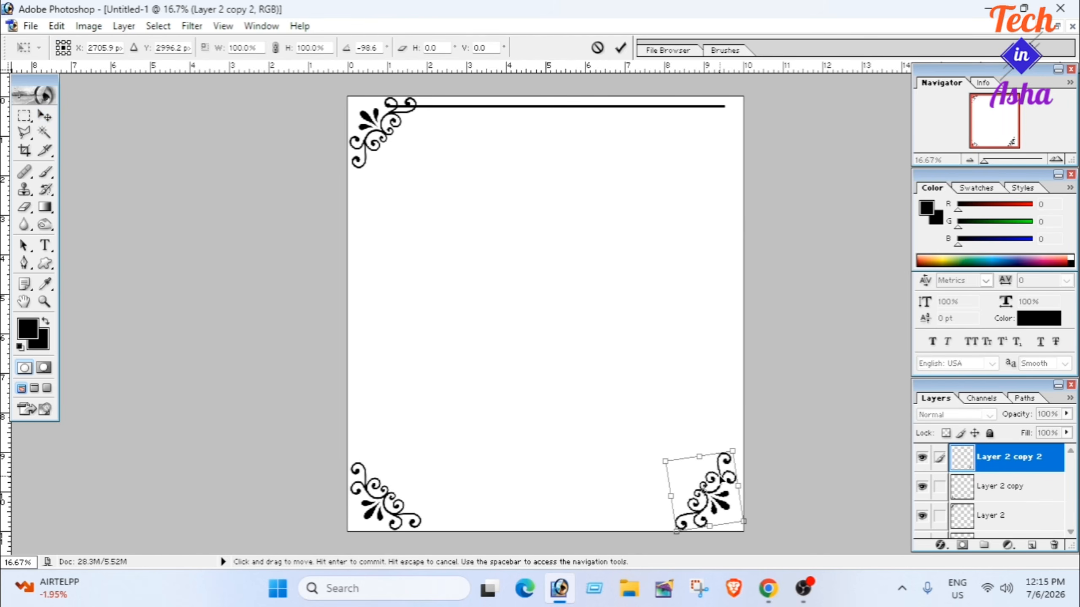
drag(731, 429, 738, 436)
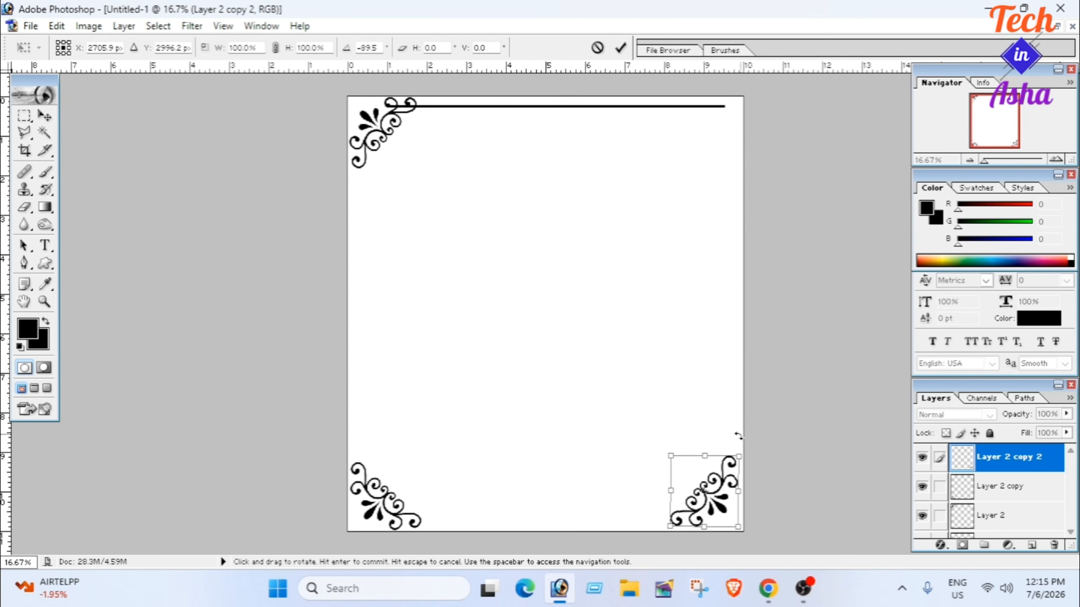
Nudge the lower-right ornament slightly right and down until it sits tight in the page corner, and apply the transformation
key(Right)
key(Right)
key(Right)
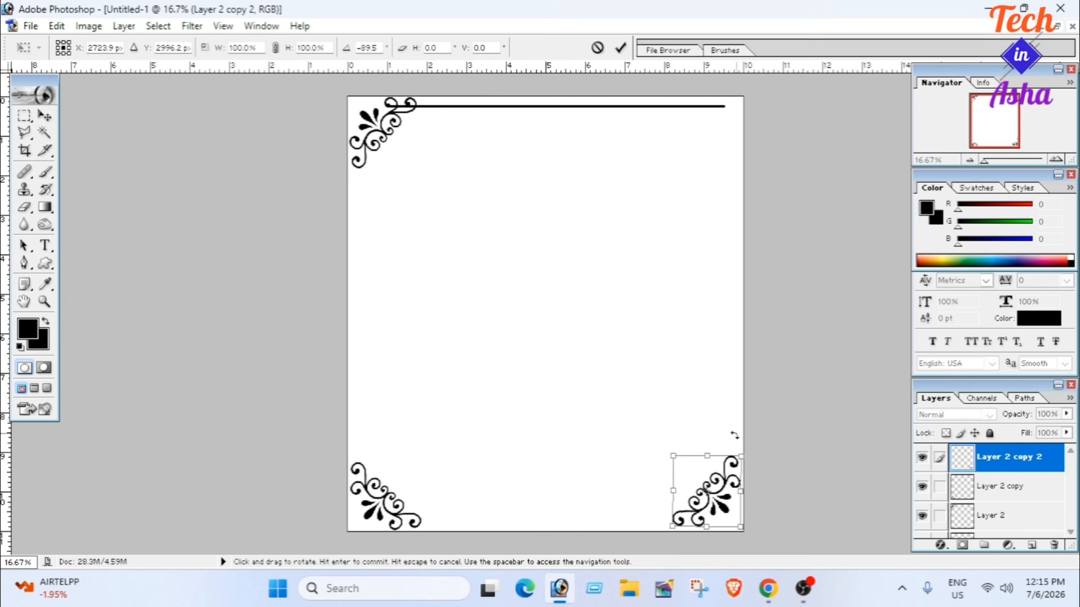
key(Down)
key(Down)
key(Down)
key(Right)
key(Down)
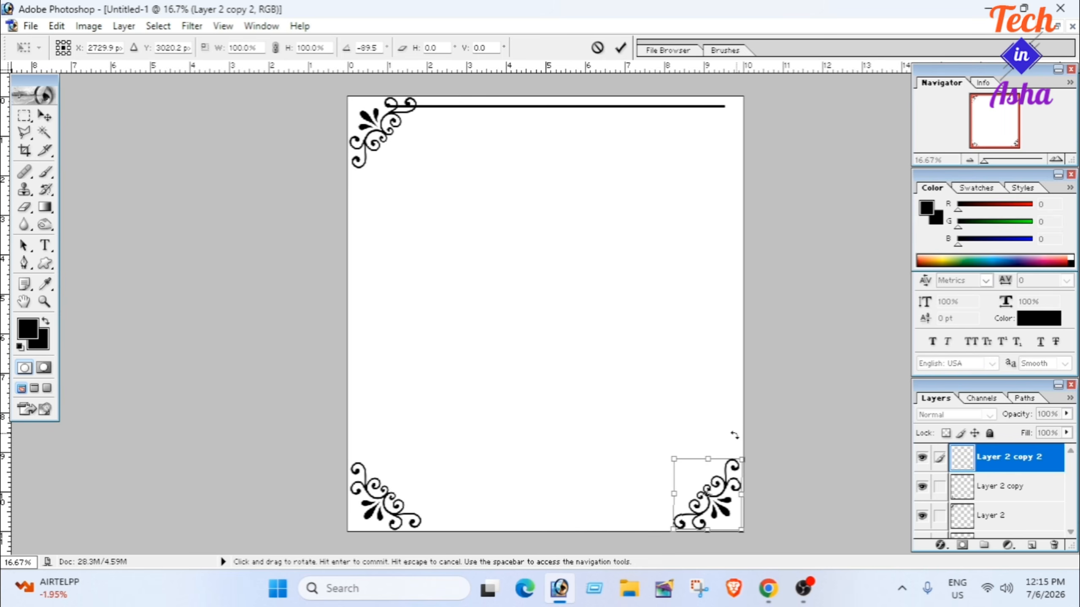
key(Return)
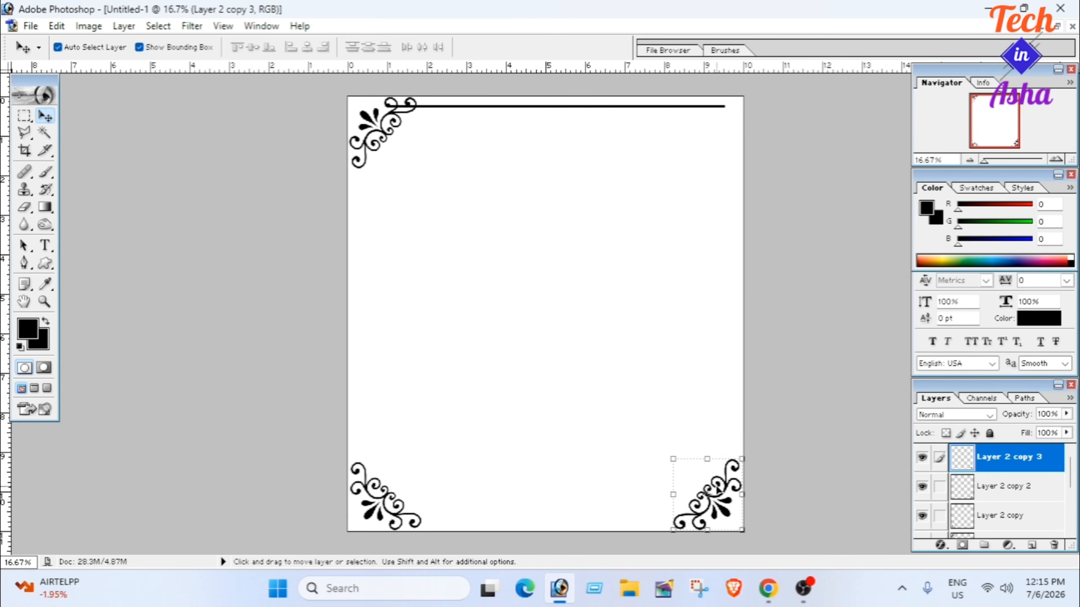
Duplicate the lower-right ornament, move the copy into the page's upper-right corner, and rotate it counterclockwise so its petals point toward the corner
drag(721, 492, 681, 156)
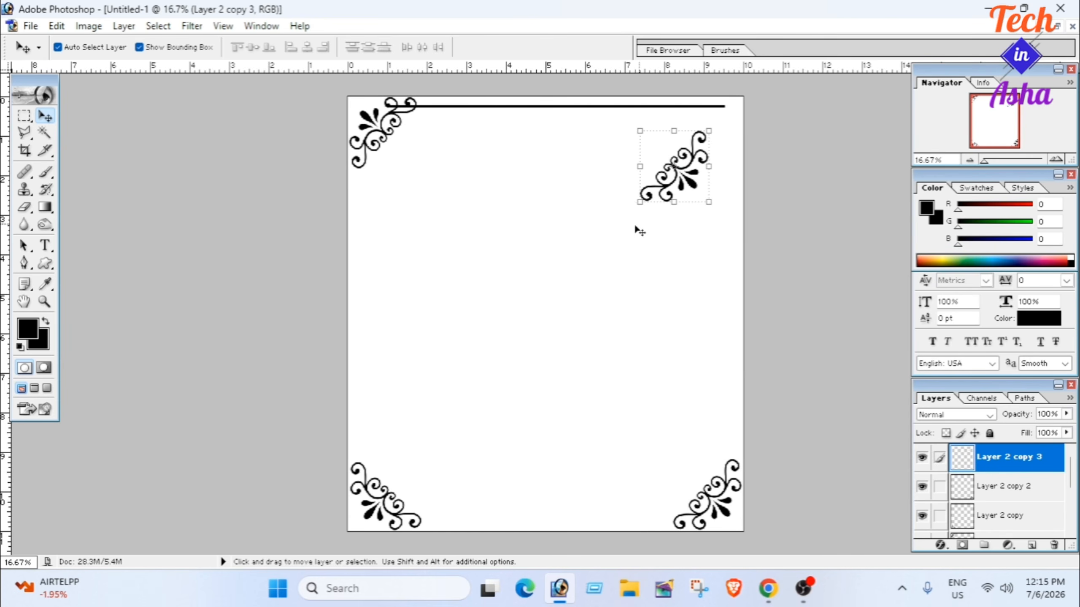
drag(639, 210, 719, 157)
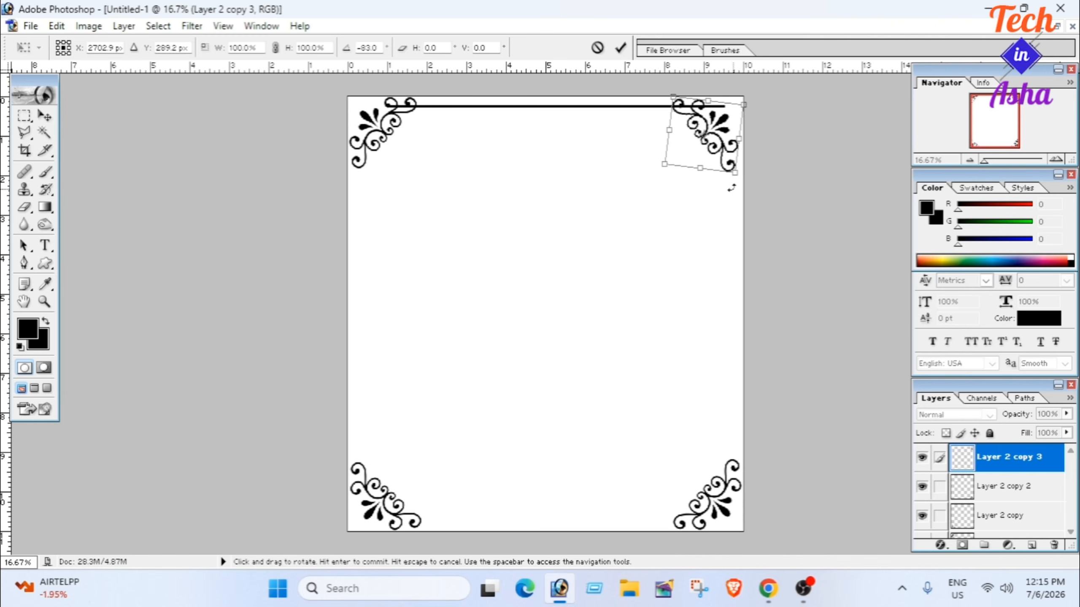
drag(732, 186, 736, 185)
key(Return)
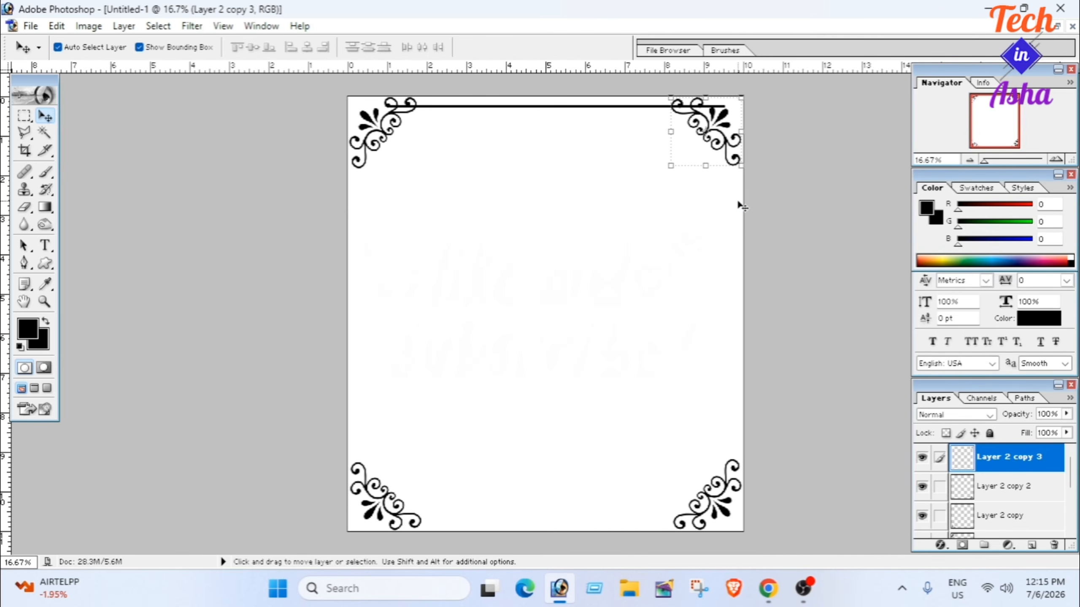
Shorten the black line along the page's upper edge so it spans only the gap between the two upper corner ornaments
click(642, 115)
click(639, 108)
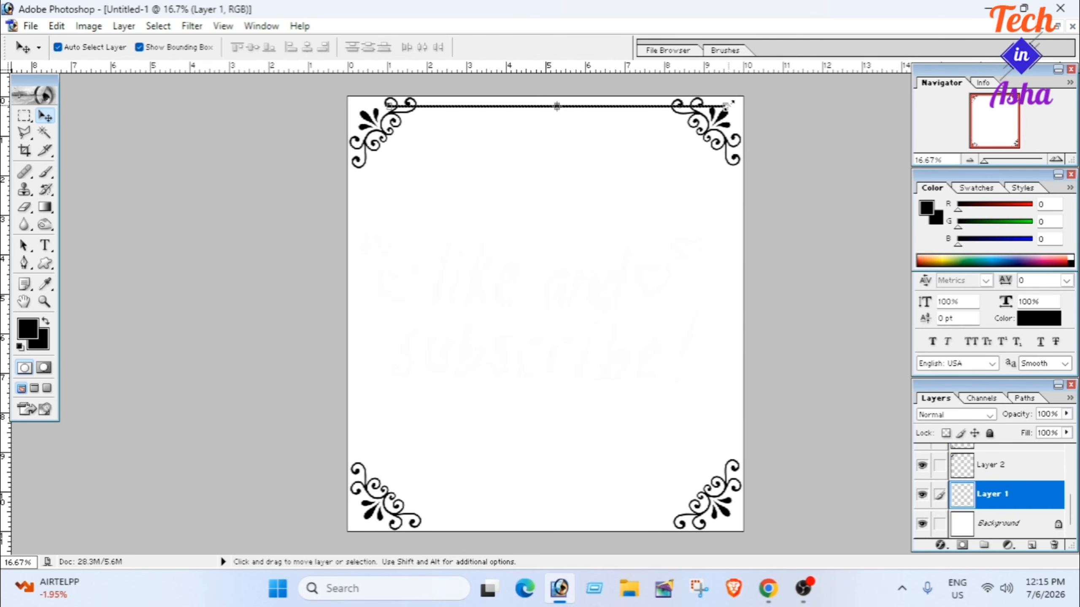
drag(726, 106, 637, 105)
key(Return)
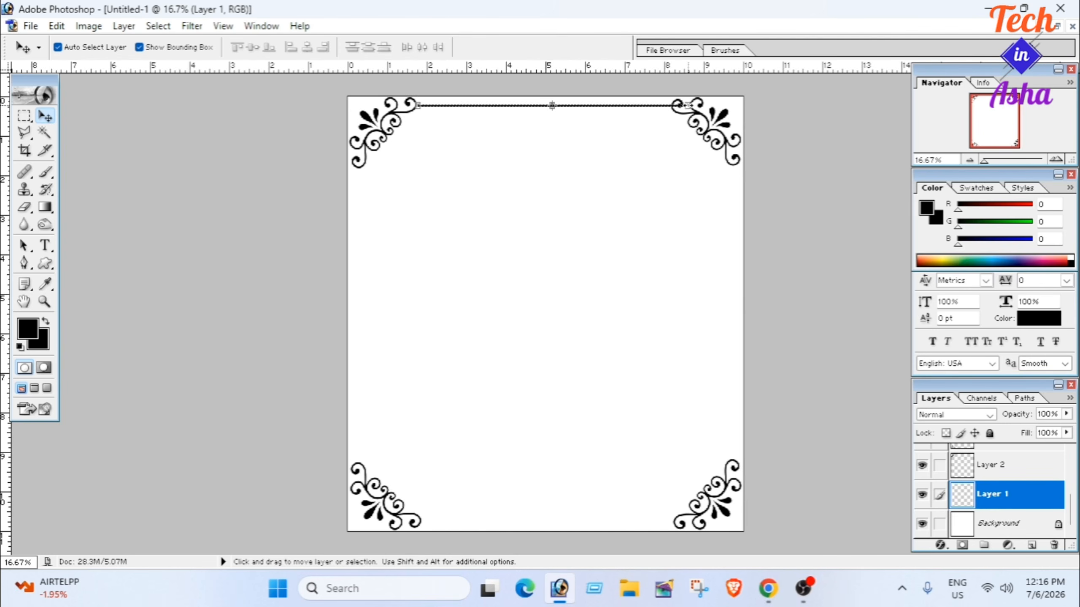
drag(689, 104, 674, 106)
key(Return)
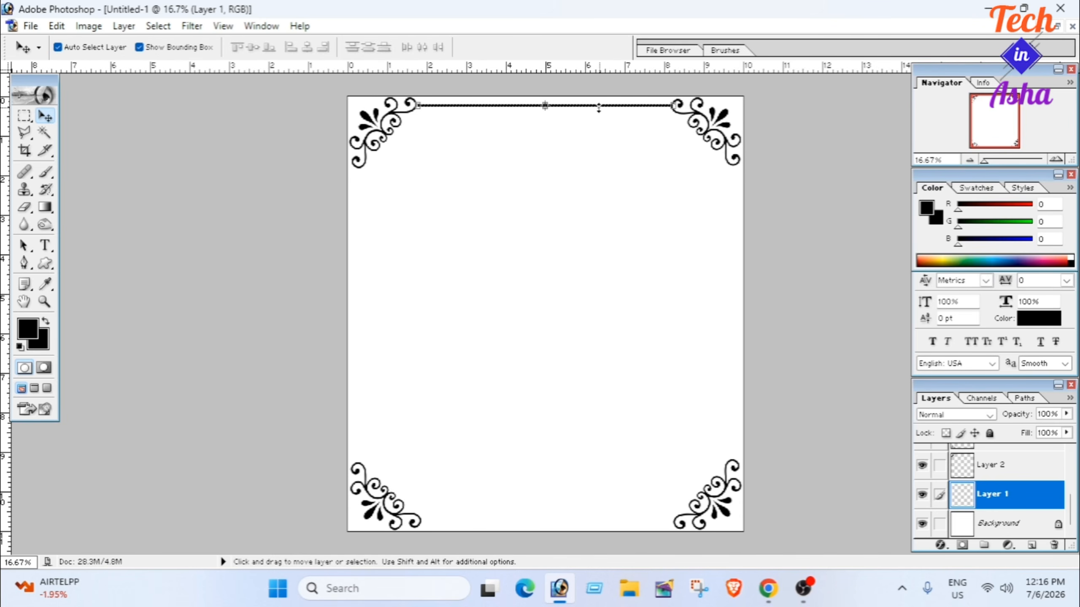
Thicken the upper border line by scaling its height to 175%
key(ctrl+t)
drag(598, 108, 602, 109)
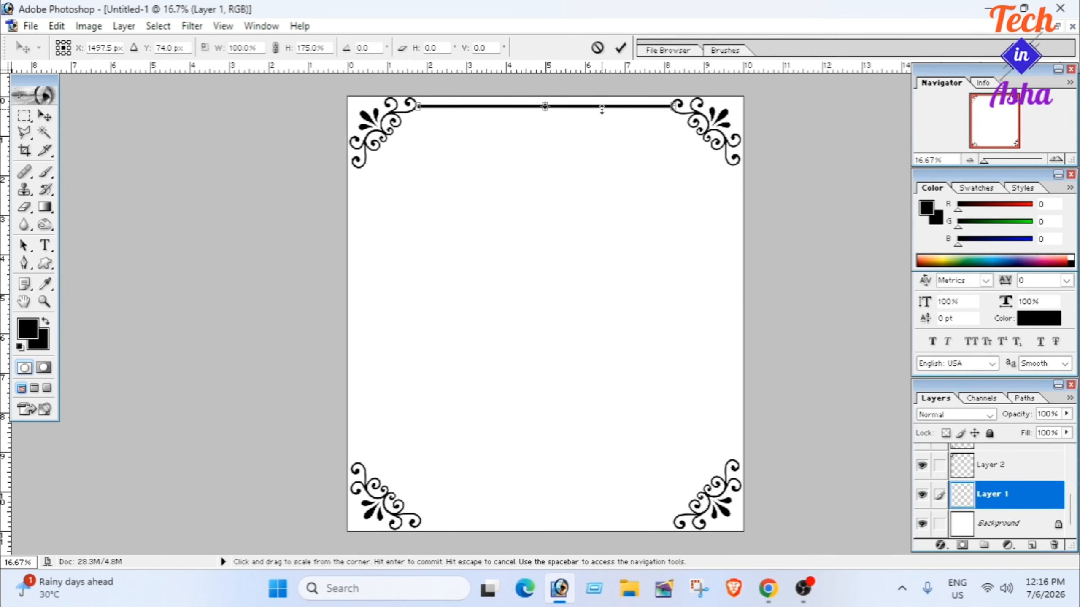
key(Return)
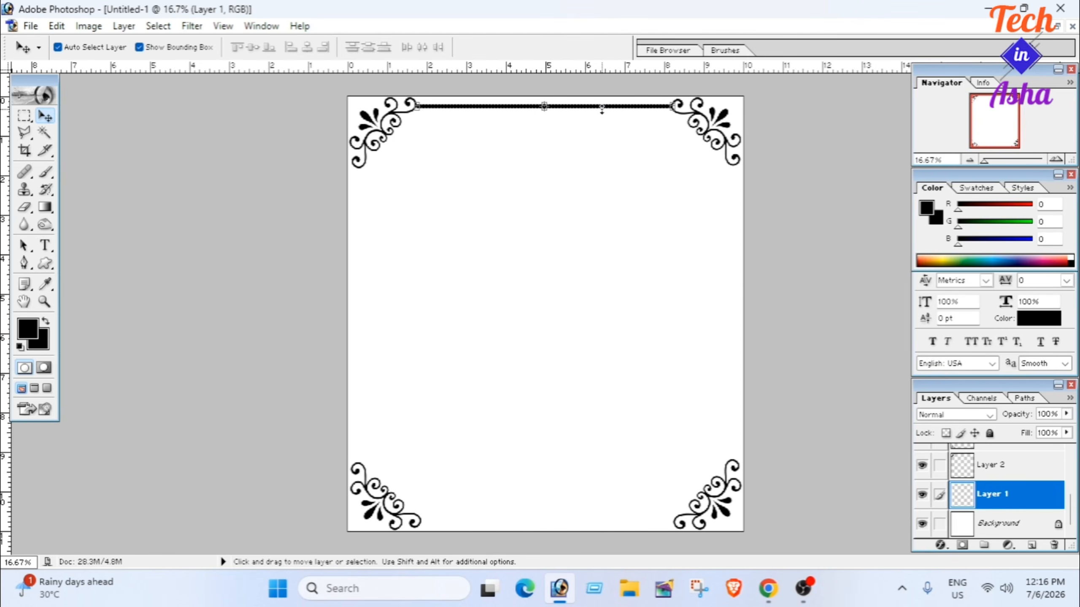
Duplicate the upper border line to the page's lower edge and nudge the copy down to align with the lower corner ornaments
click(596, 175)
click(574, 109)
alt+drag(574, 109, 577, 519)
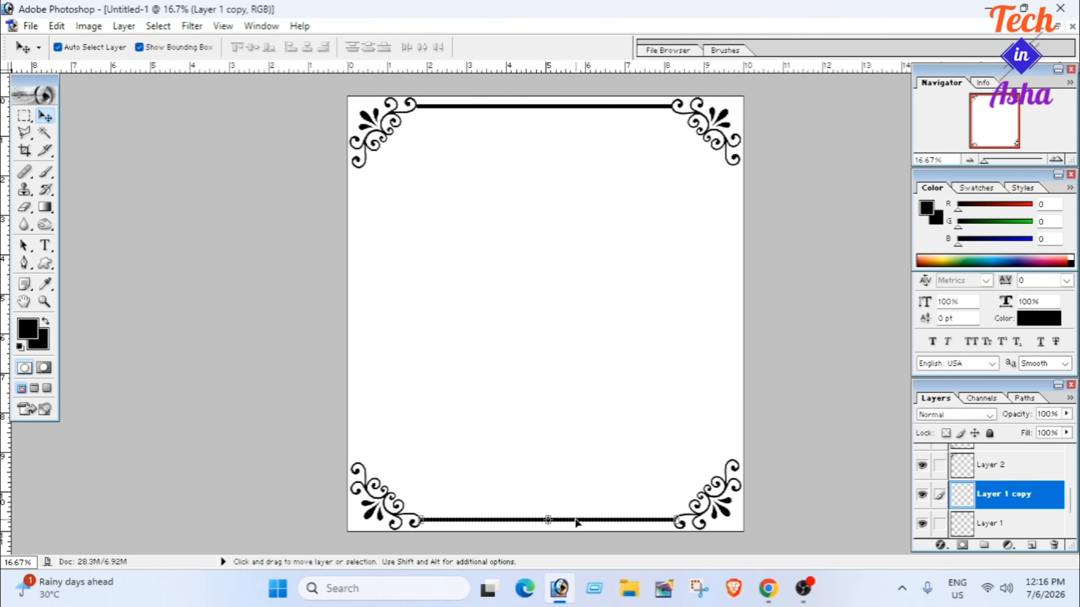
key(Down)
key(Down)
key(Down)
key(Down)
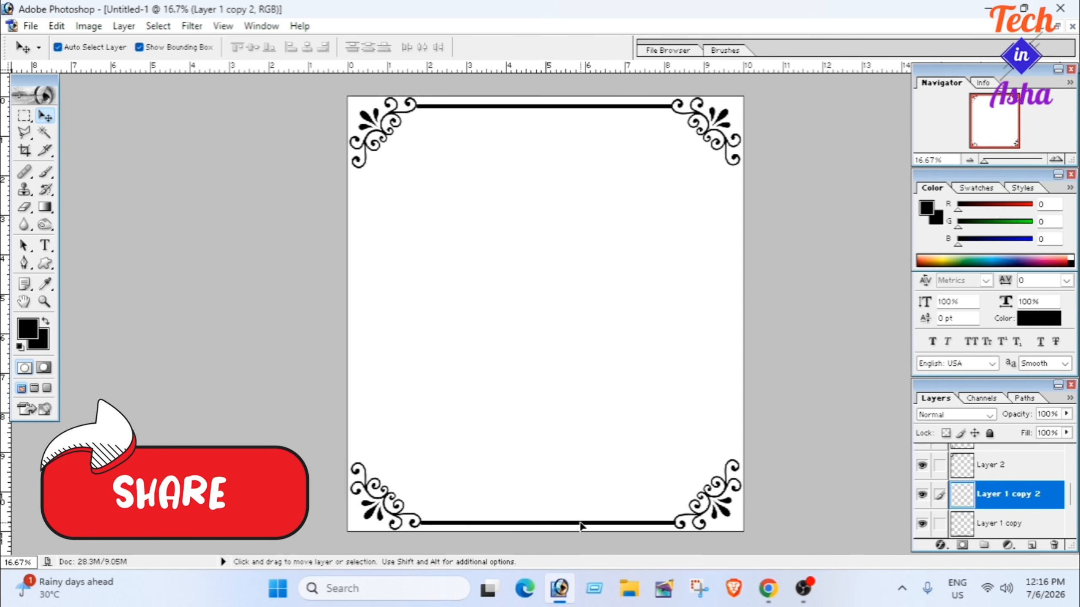
Duplicate the lower border line, rotate the copy 90 degrees, and place it along the page's left edge, starting at the upper-left ornament
drag(580, 524, 595, 412)
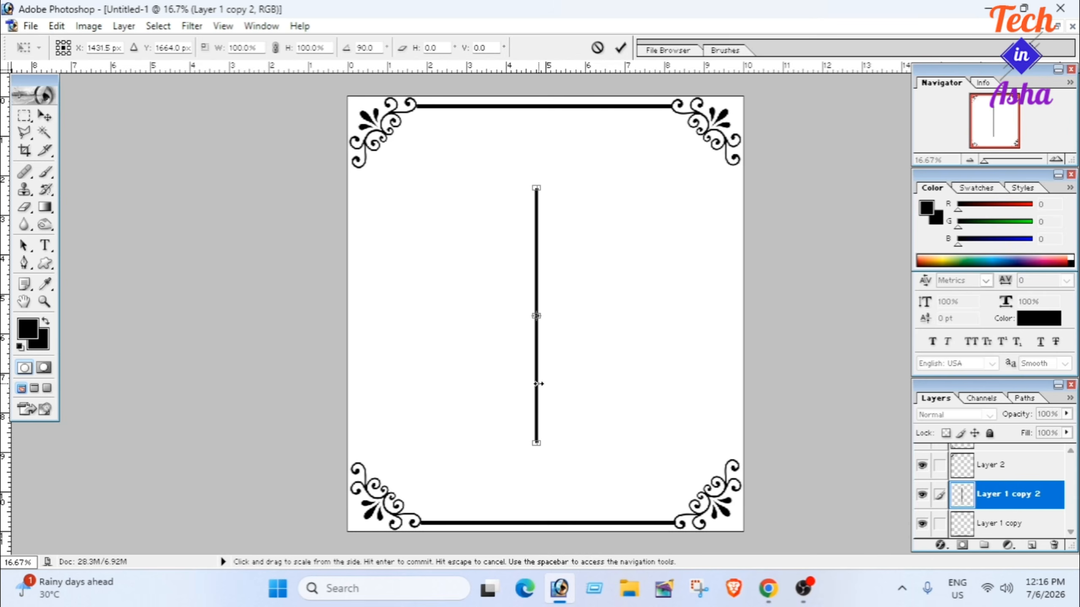
key(Return)
drag(537, 384, 357, 362)
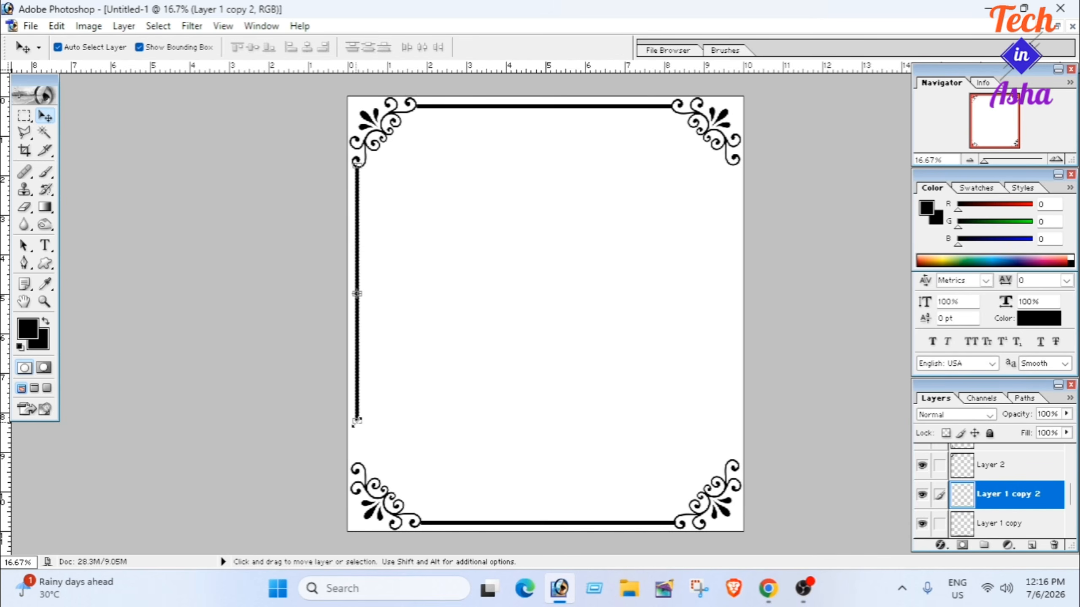
Stretch the left border line down to the lower-left ornament by scaling its height to 115.8%
drag(357, 422, 357, 465)
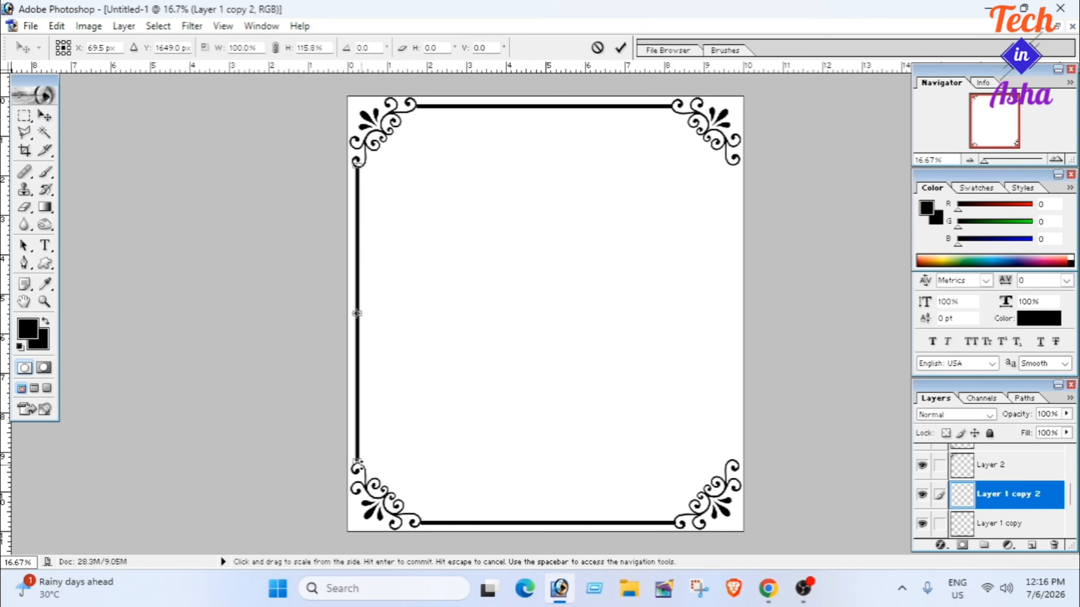
key(Return)
click(464, 433)
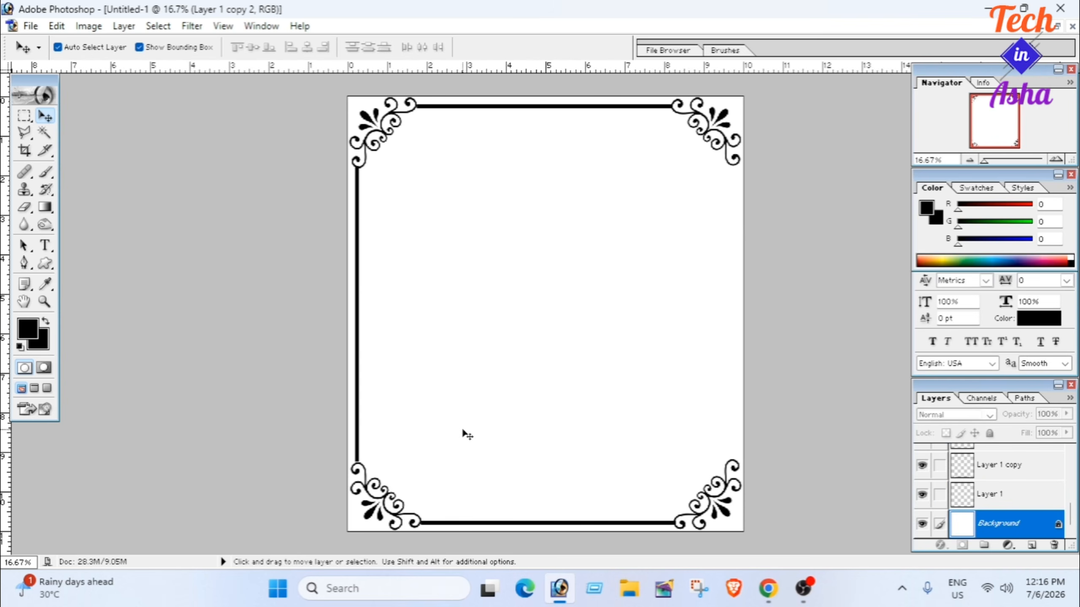
Duplicate the left border line onto the page's right edge and nudge the copy right to align with the right-hand ornaments
click(358, 362)
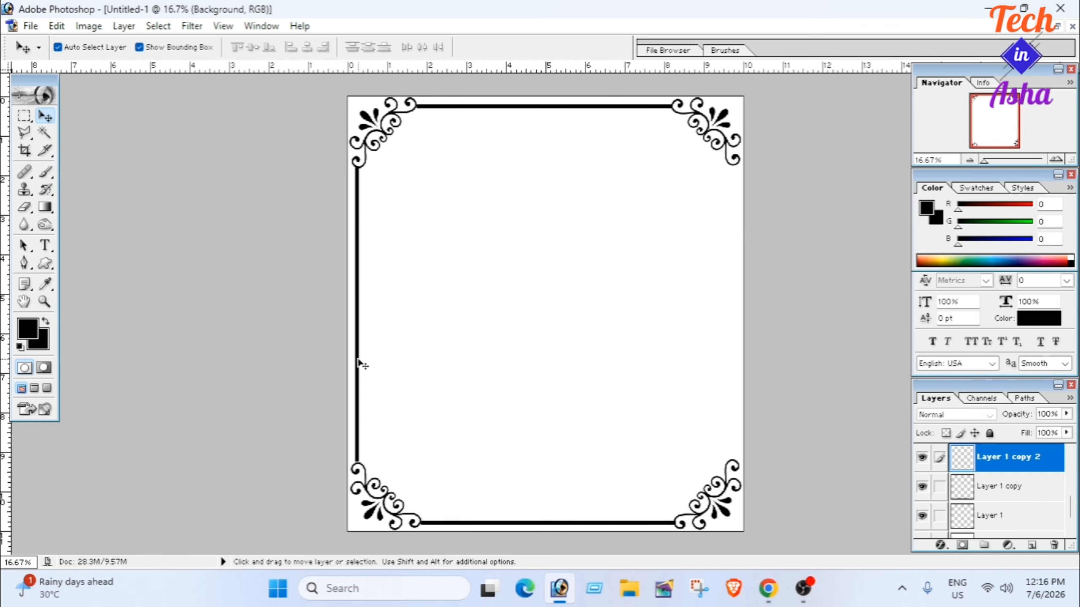
click(404, 350)
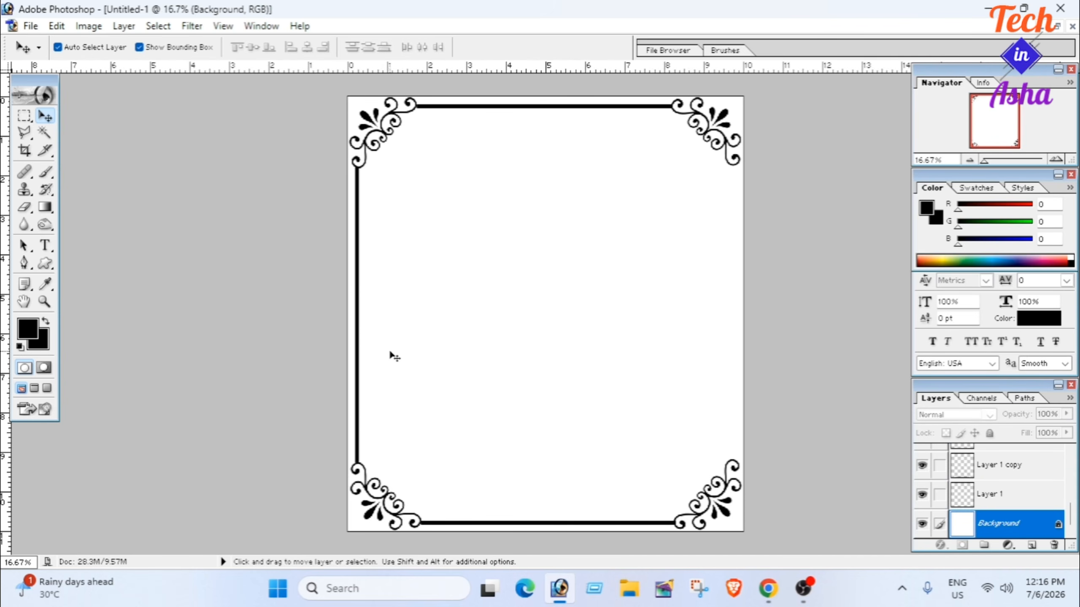
click(356, 367)
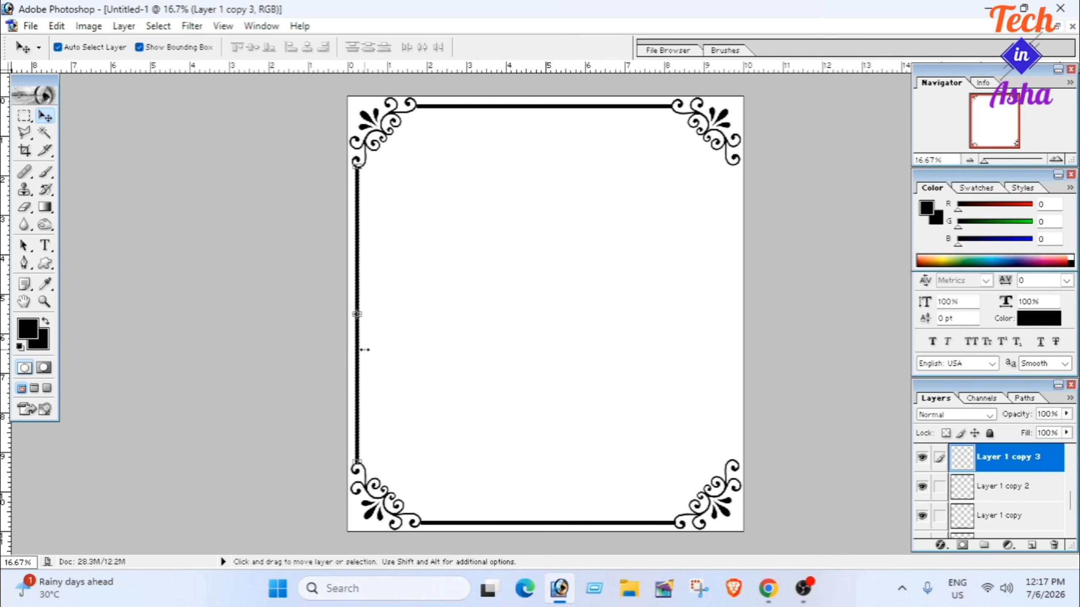
drag(393, 352, 731, 346)
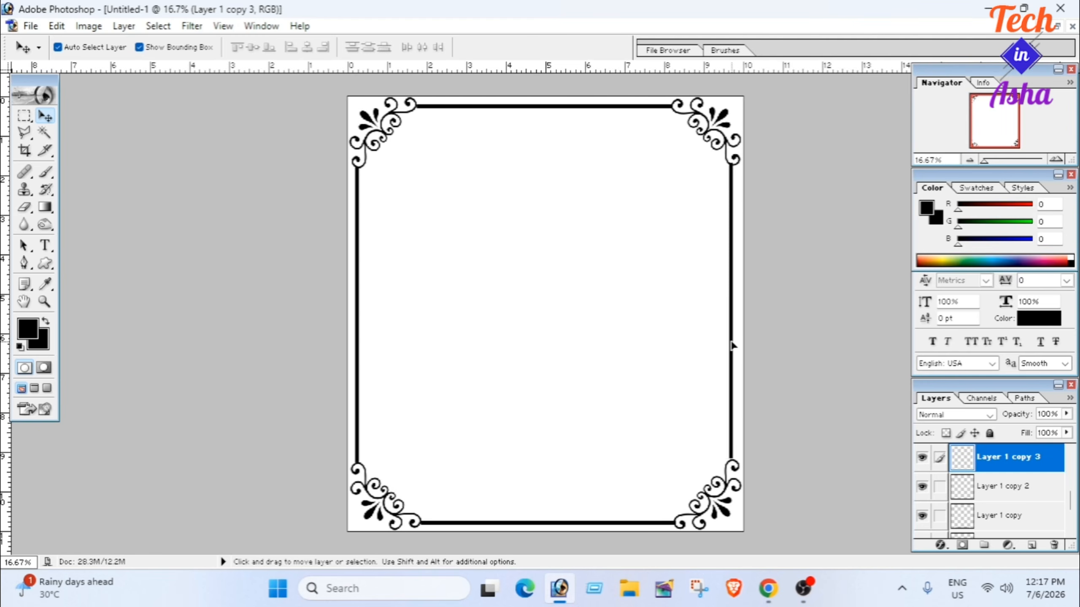
key(shift+Right)
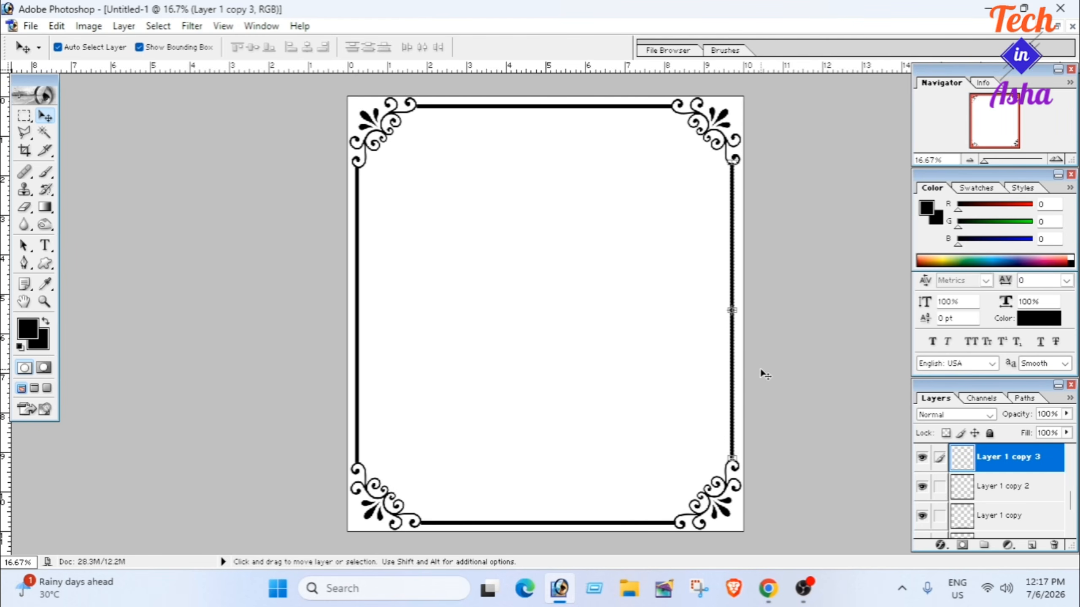
key(shift+Right)
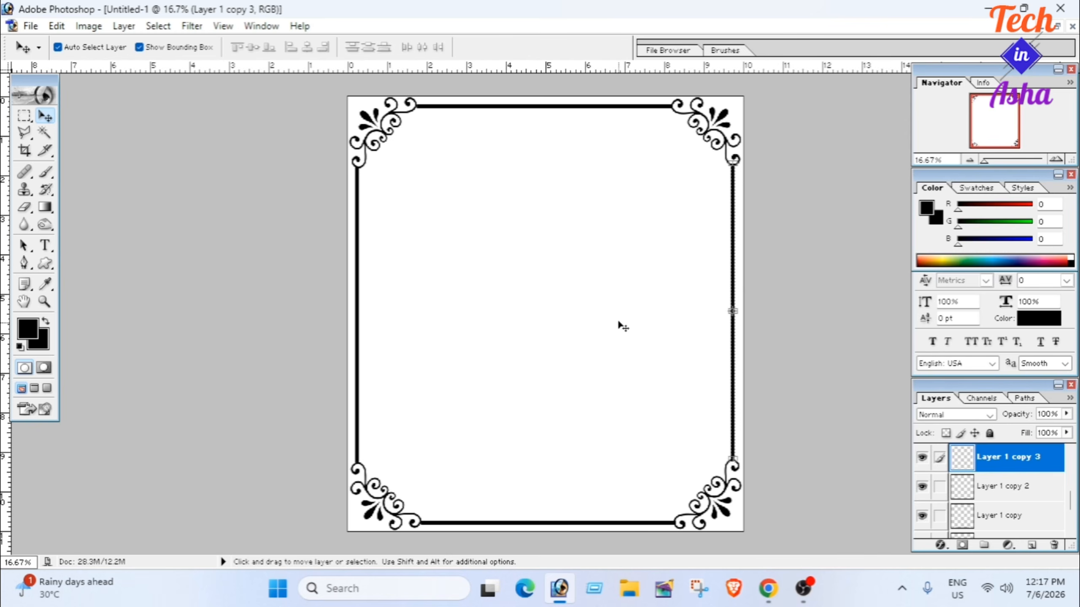
click(618, 322)
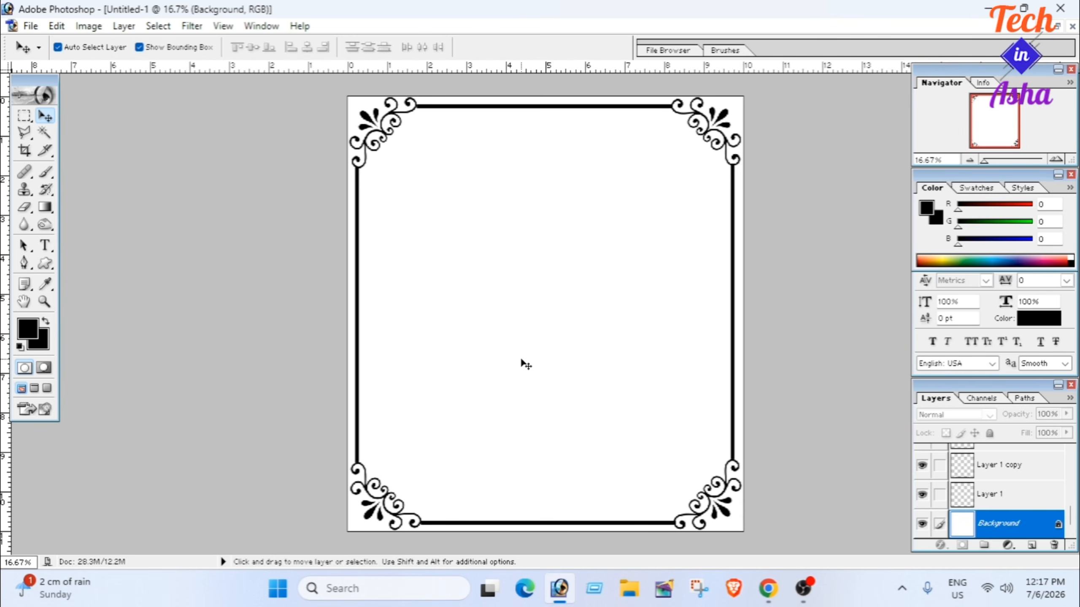
click(50, 247)
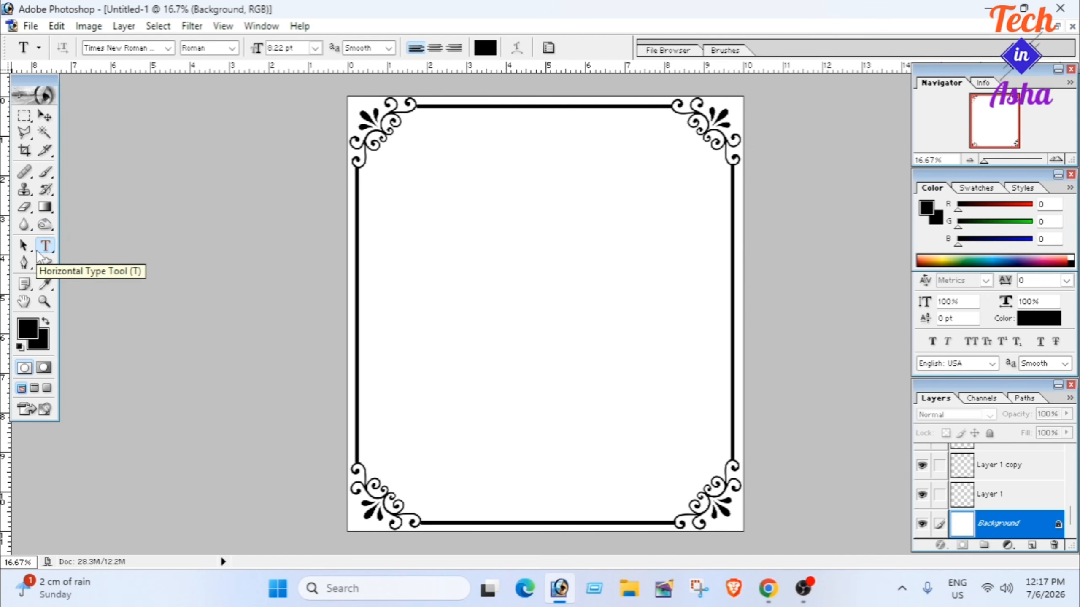
click(168, 48)
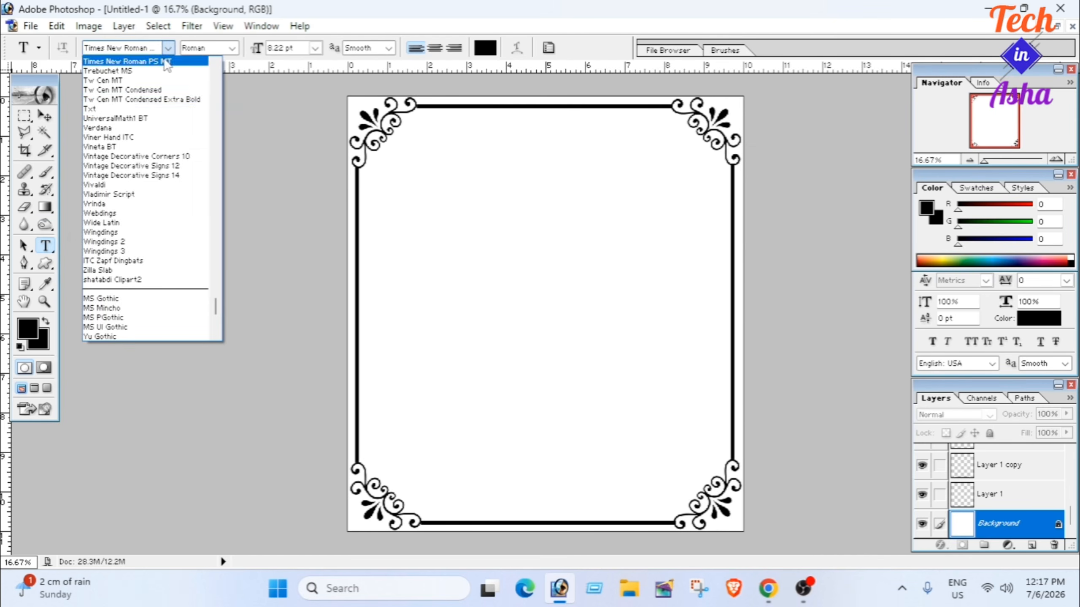
drag(217, 311, 216, 254)
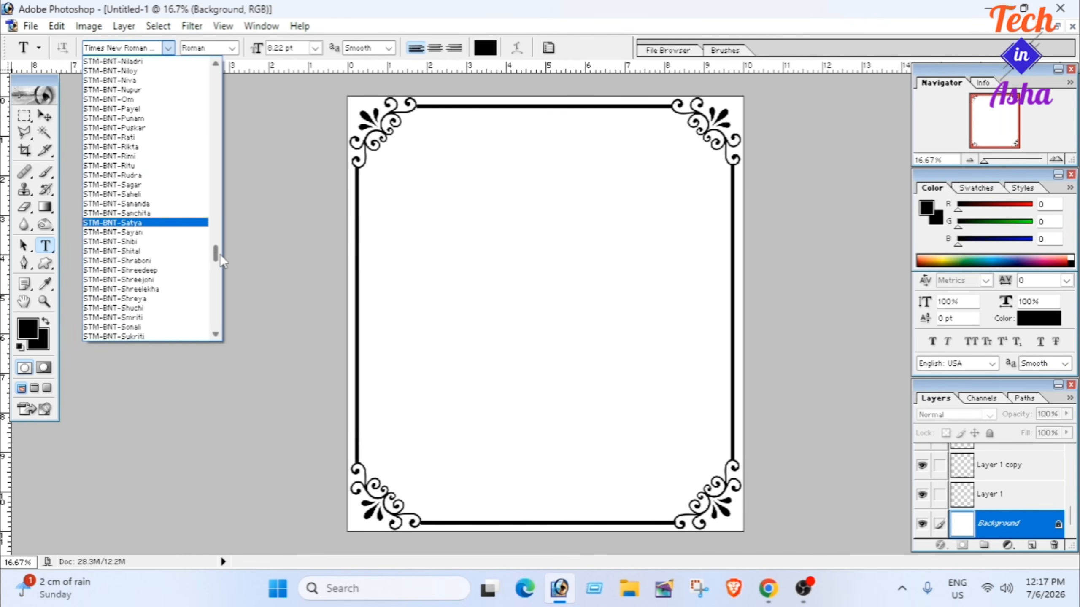
drag(217, 254, 236, 170)
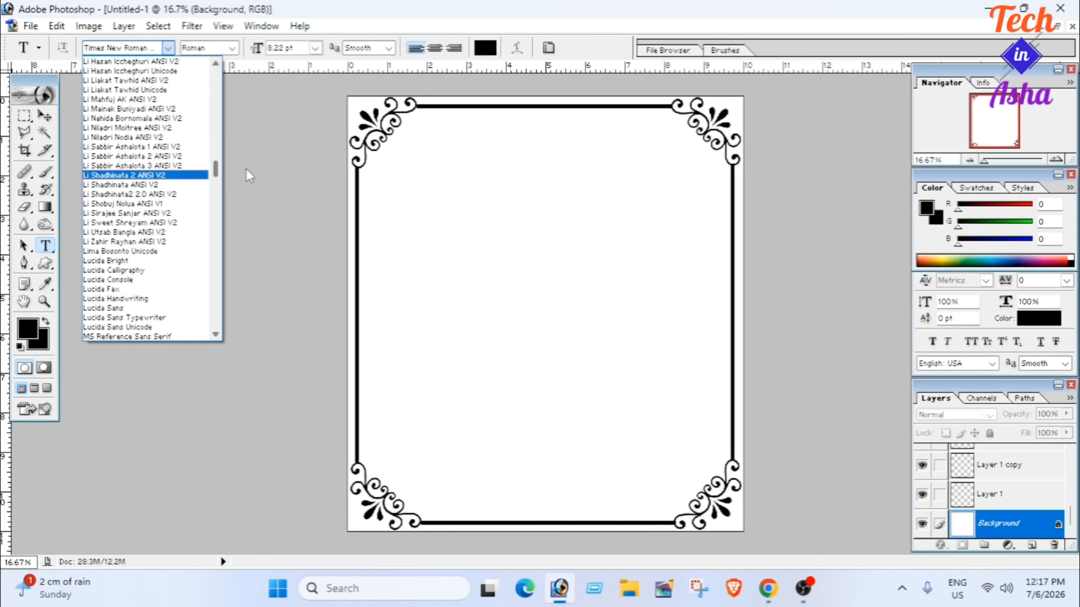
click(258, 165)
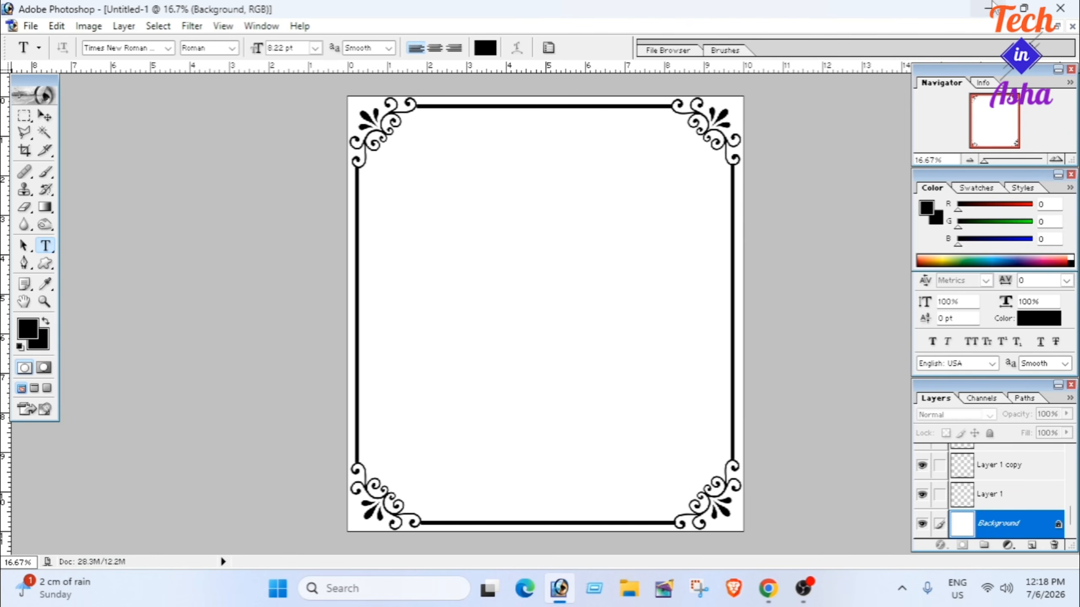
Open samrat da.psd from the packet folder in Photoshop and move its window clear of the bordered page
click(988, 7)
scroll(823, 376, down, 3)
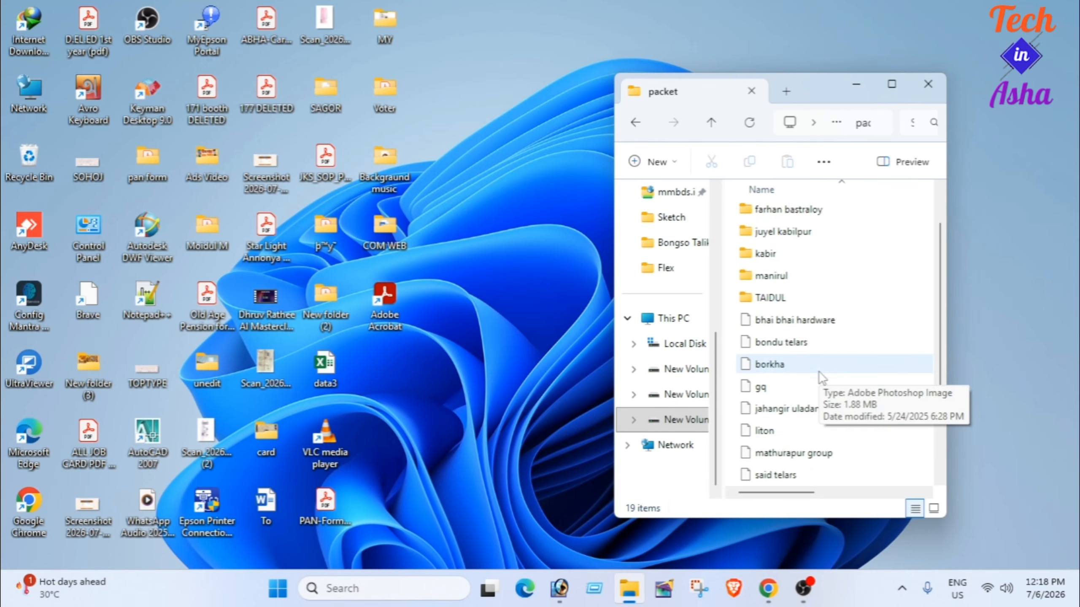
click(804, 438)
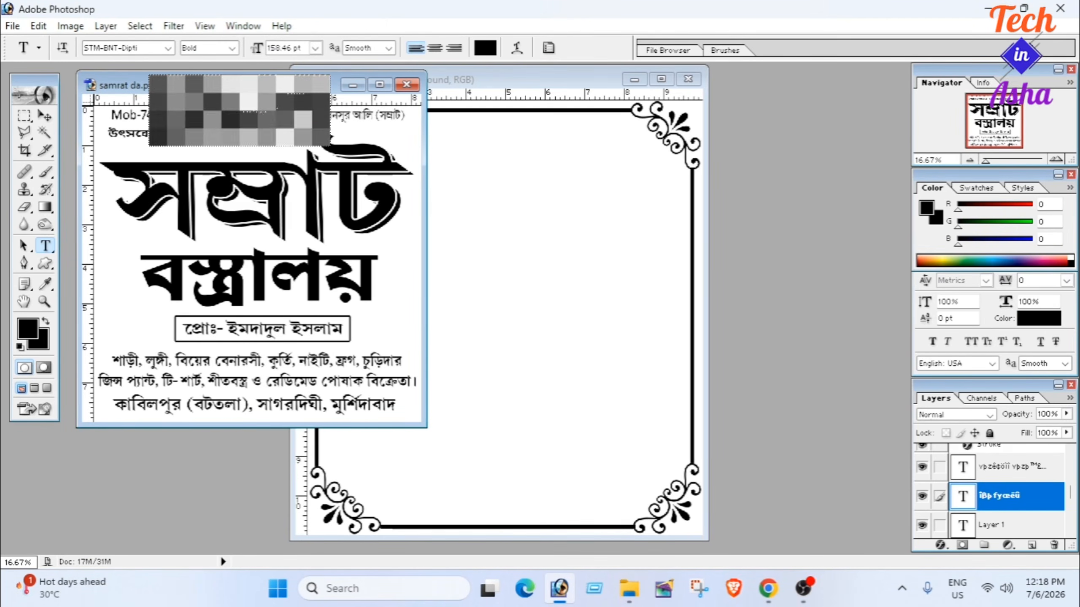
drag(291, 88, 234, 167)
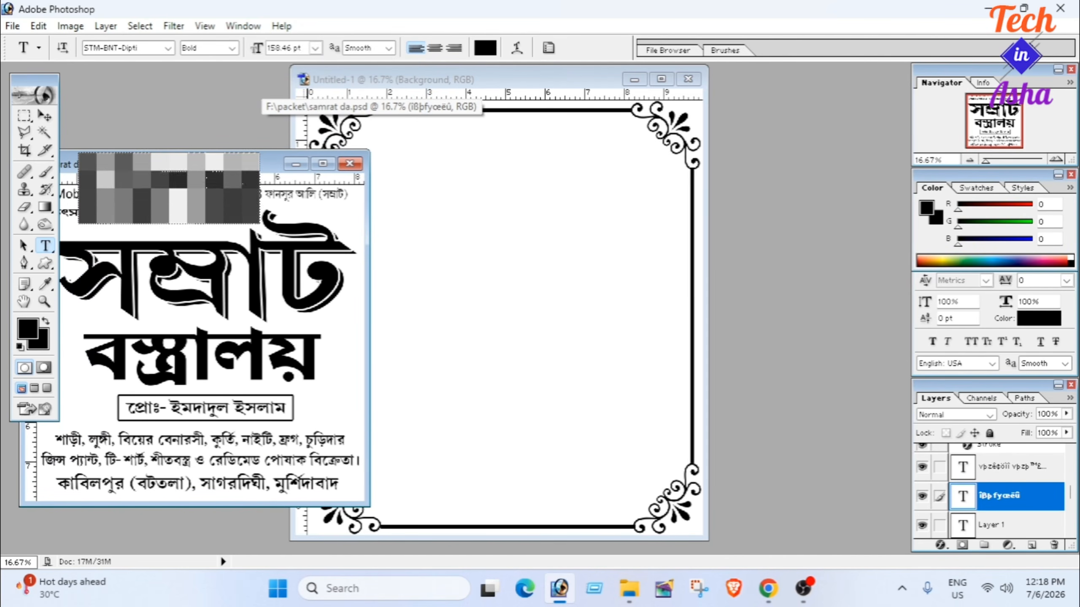
Copy the mobile-number text line from the shop design into the bordered page with the Move tool and place it below the upper line
click(44, 118)
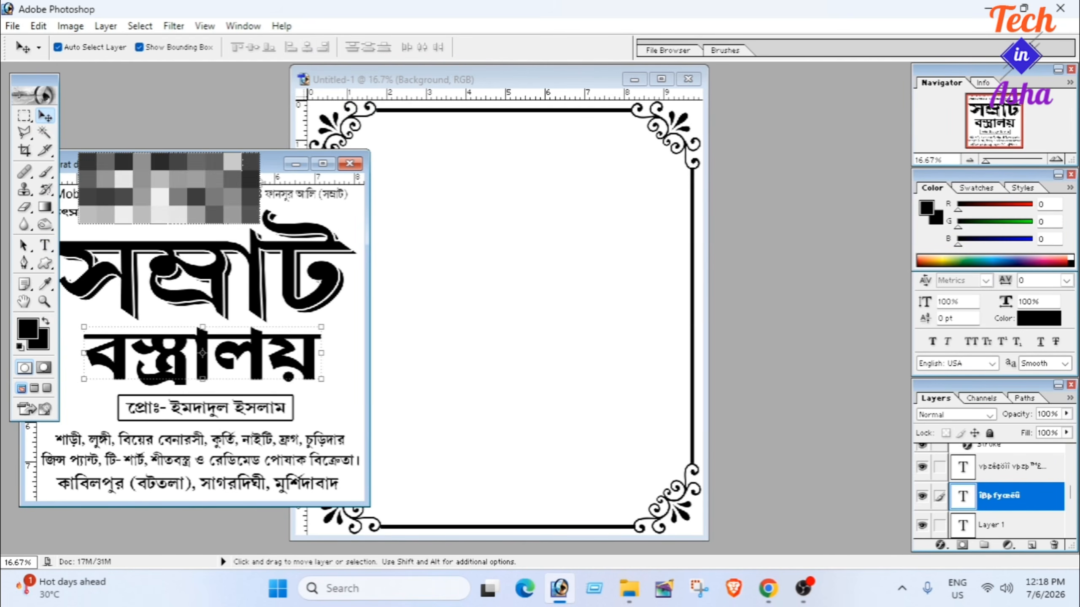
drag(216, 161, 451, 184)
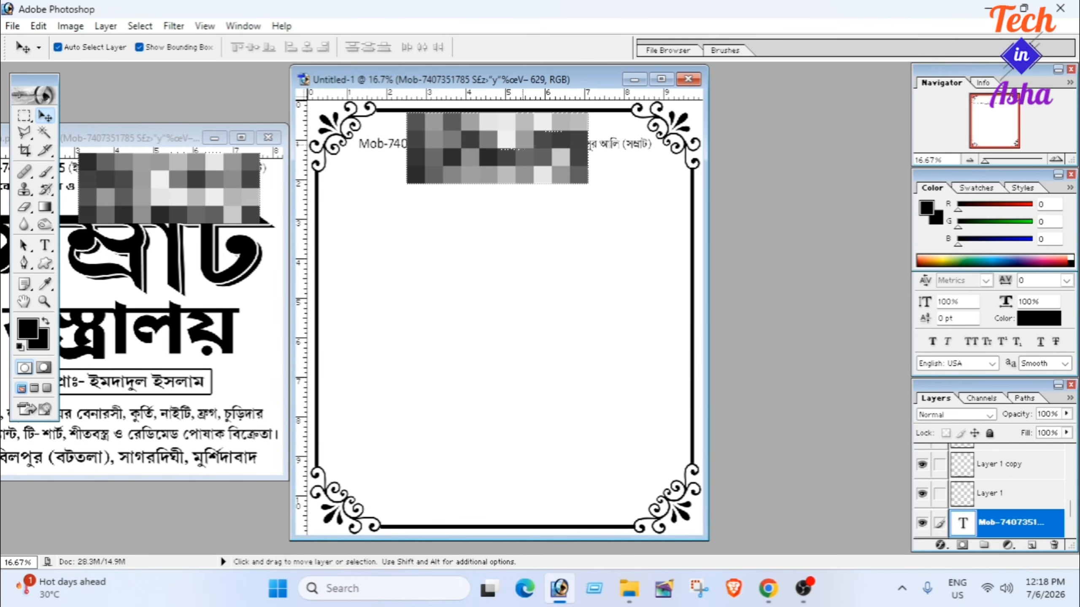
drag(524, 145, 528, 136)
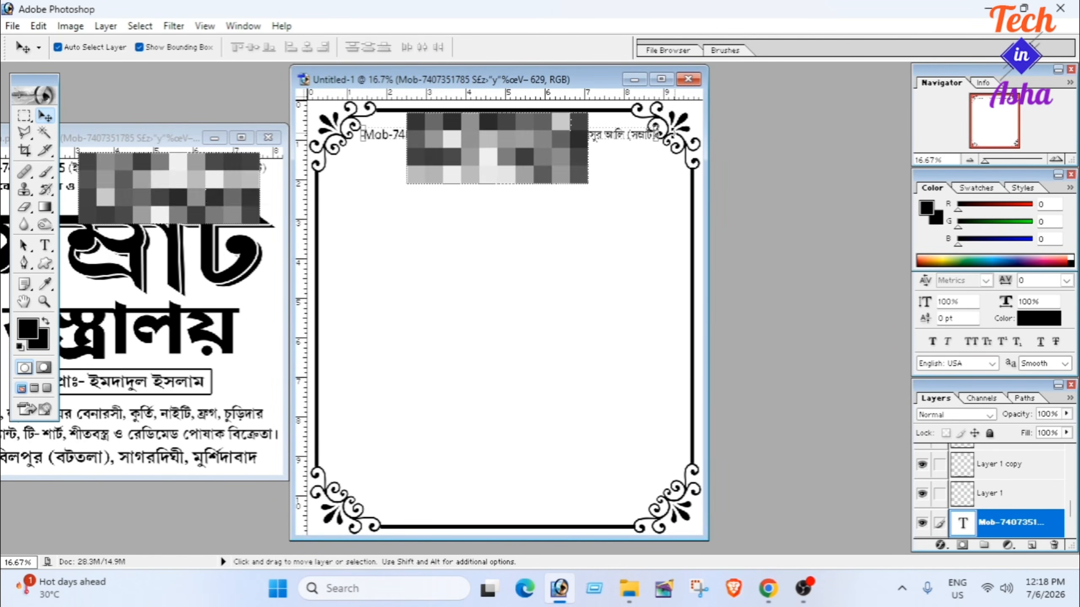
Narrow the mobile-number text line to 93.8% width and nudge it right and up between the upper corner ornaments
drag(657, 136, 637, 135)
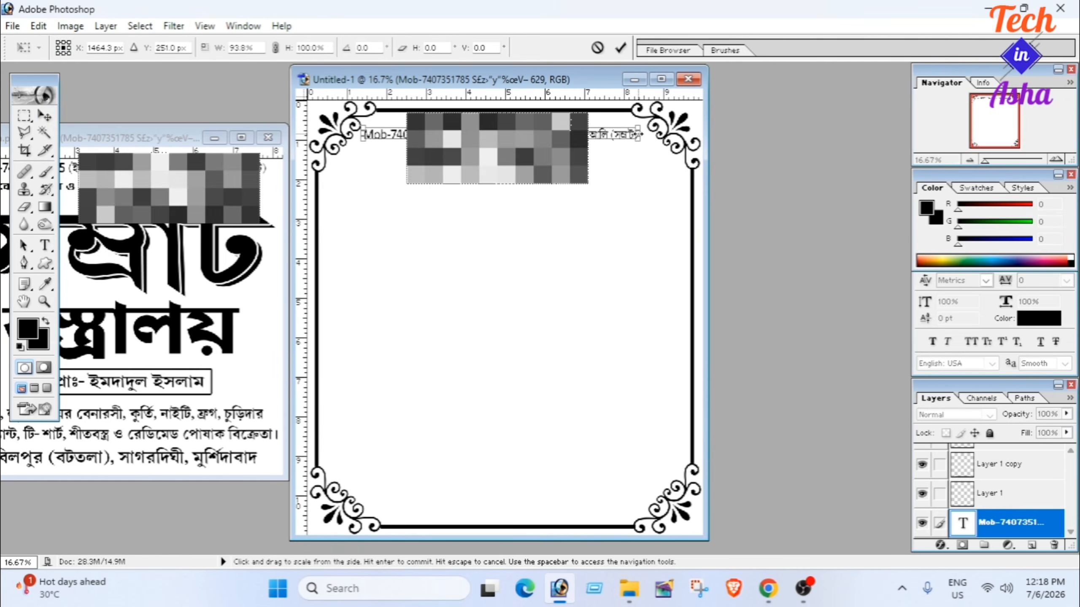
key(Return)
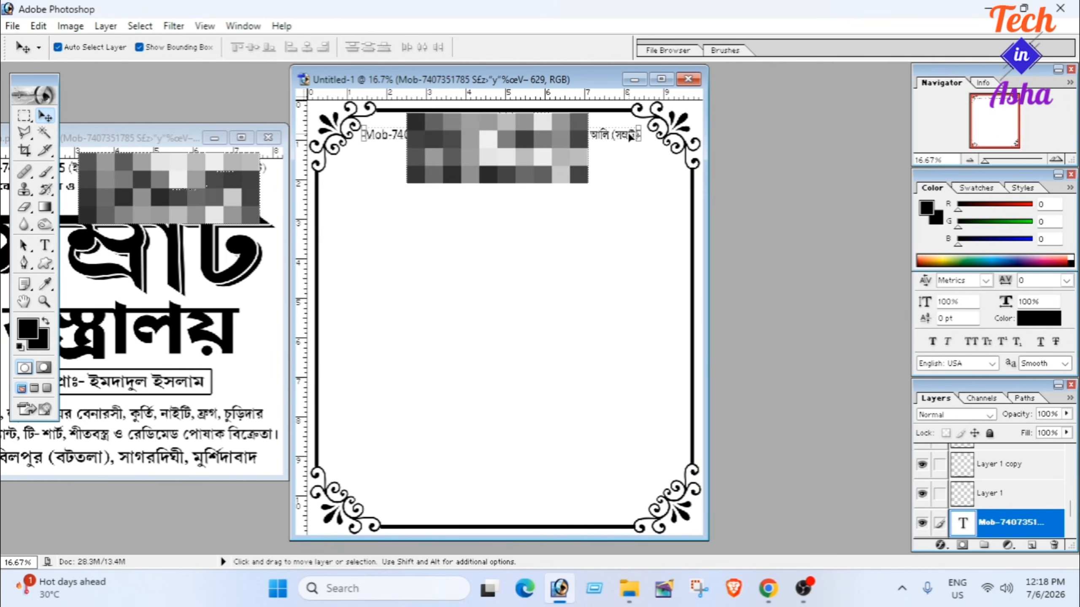
key(shift+Right)
key(shift+Right)
key(shift+Up)
key(shift+Up)
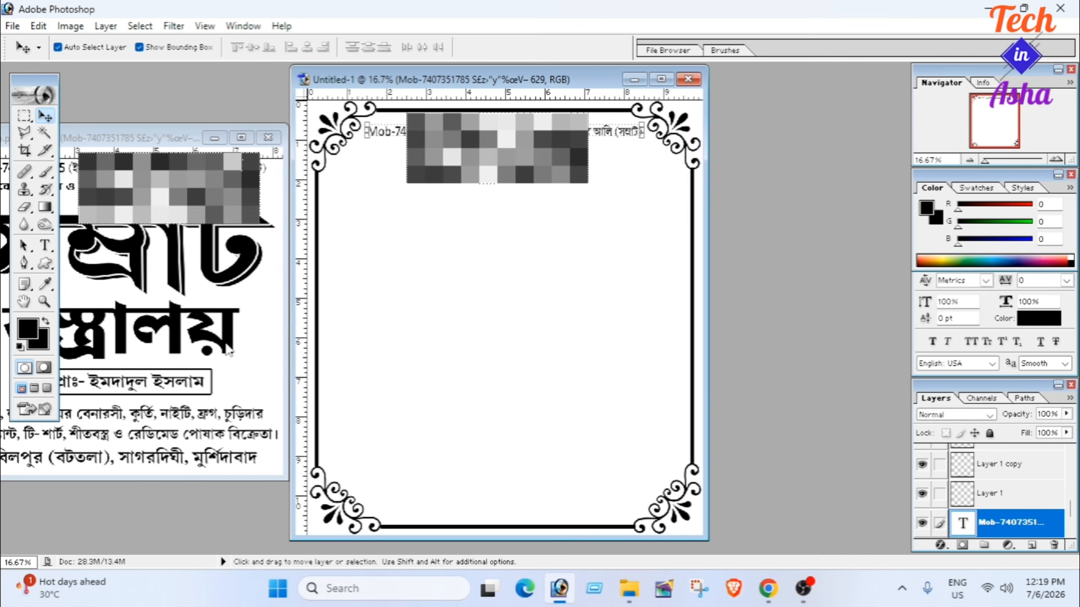
Copy the large সম্রাট title from the shop design into the middle of the bordered page
click(228, 347)
click(214, 259)
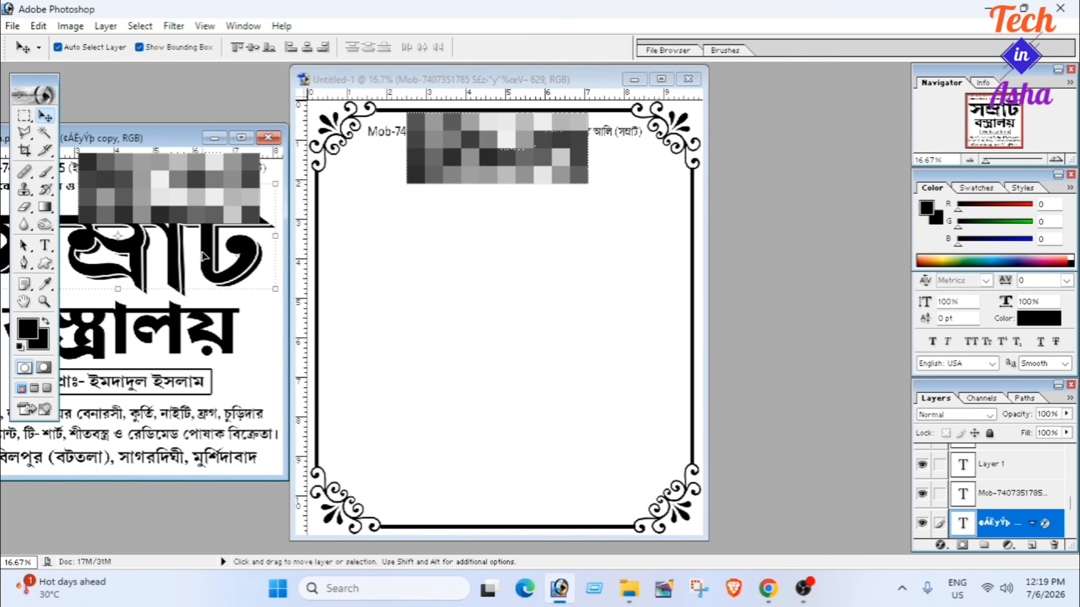
drag(204, 257, 573, 331)
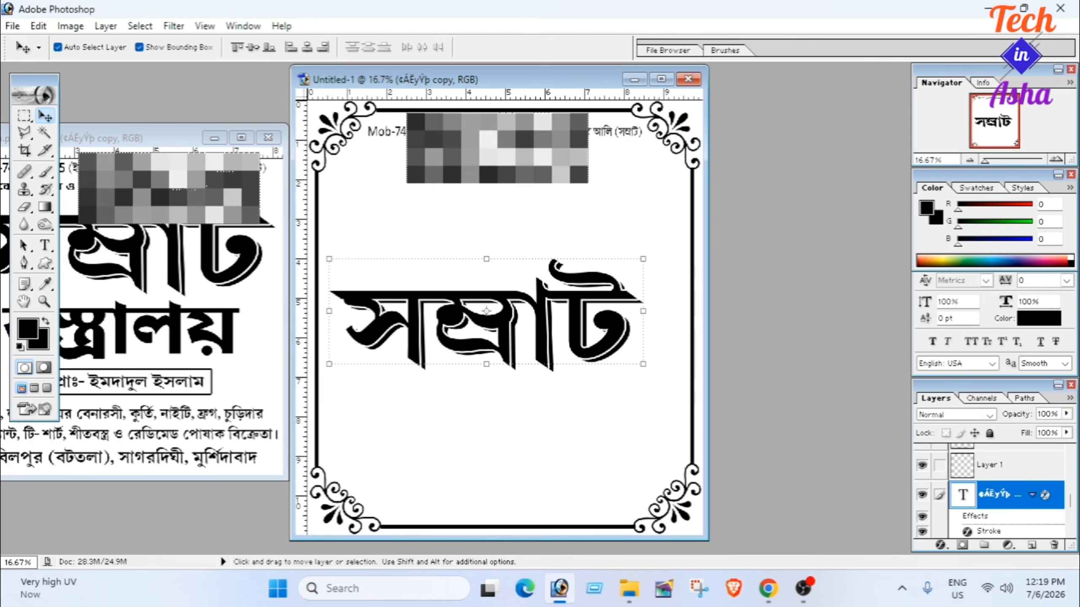
Copy the tagline from the shop design to below the mobile-number line and enlarge it to 109.5% width and 141.5% height
click(183, 230)
drag(141, 226, 136, 275)
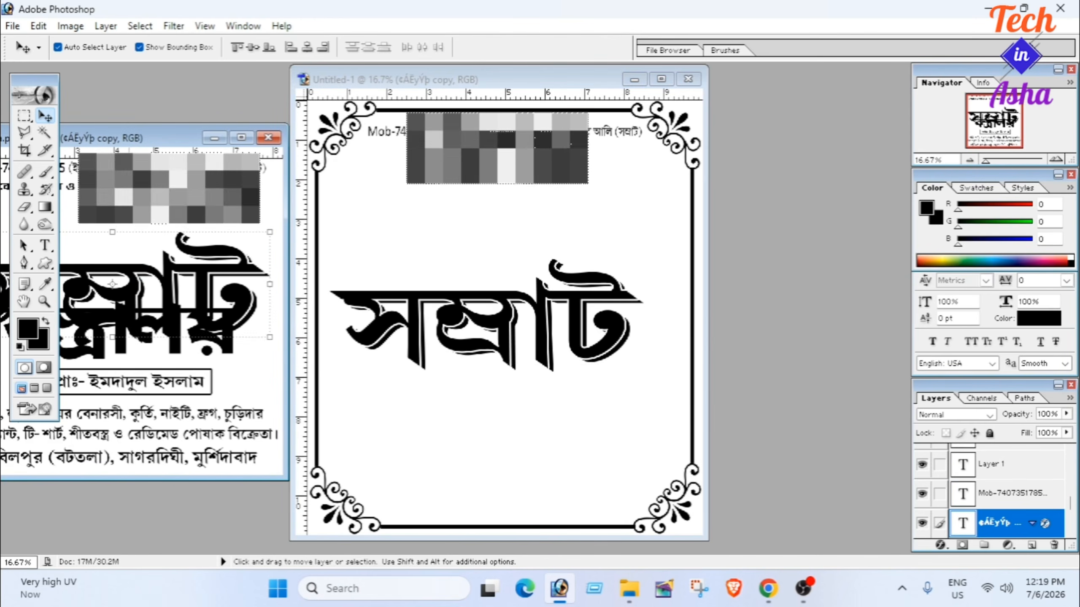
click(136, 230)
drag(145, 186, 517, 191)
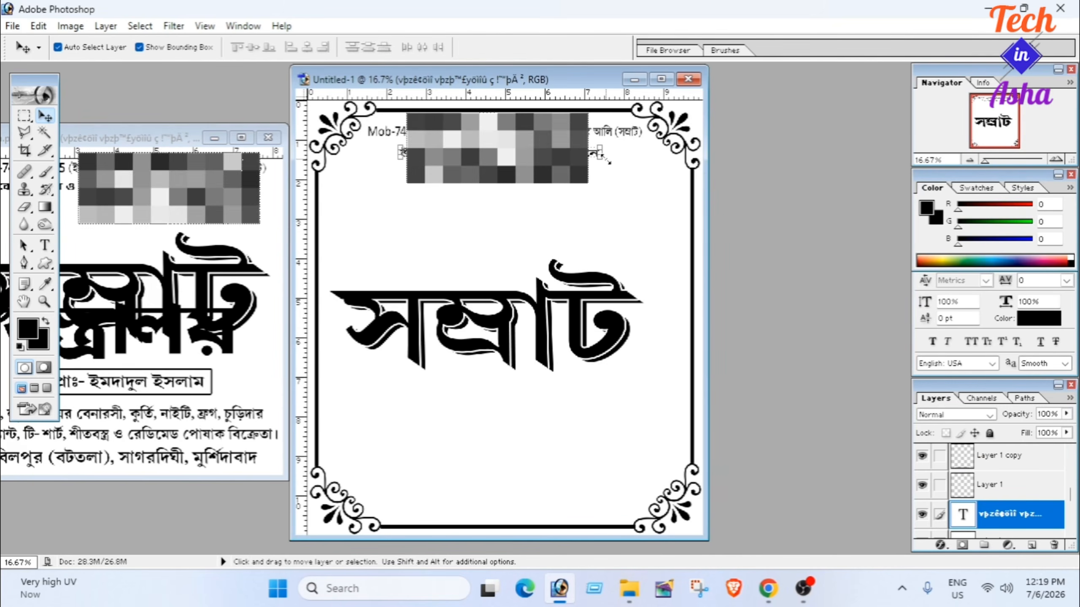
drag(601, 157, 624, 169)
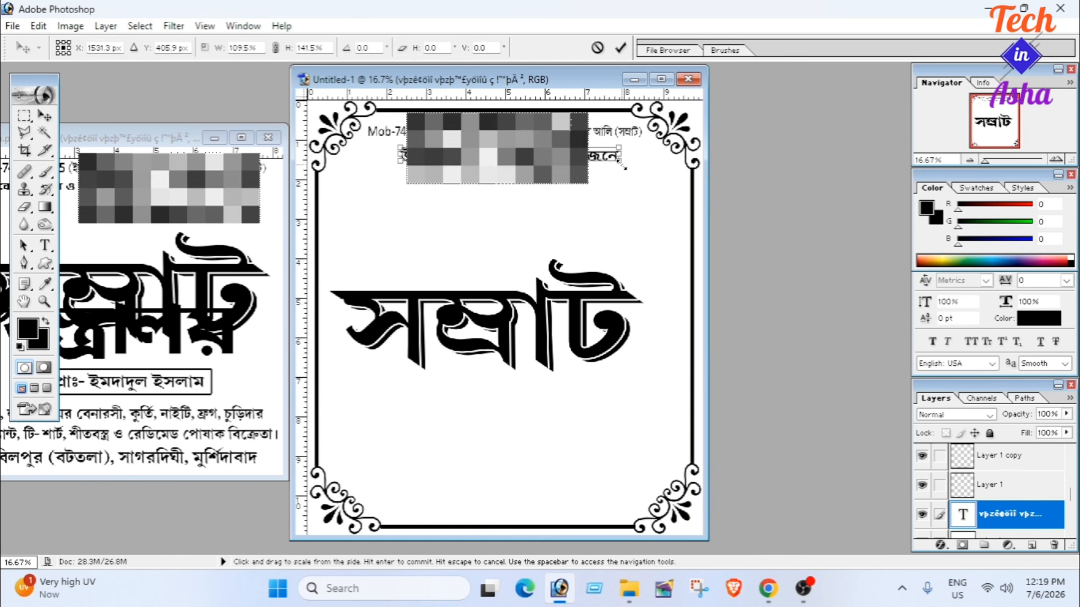
key(Return)
Copy the বস্ত্রালয় text into the bordered page and move the সম্রাট title up under the tagline, with বস্ত্রালয় directly below it
click(207, 355)
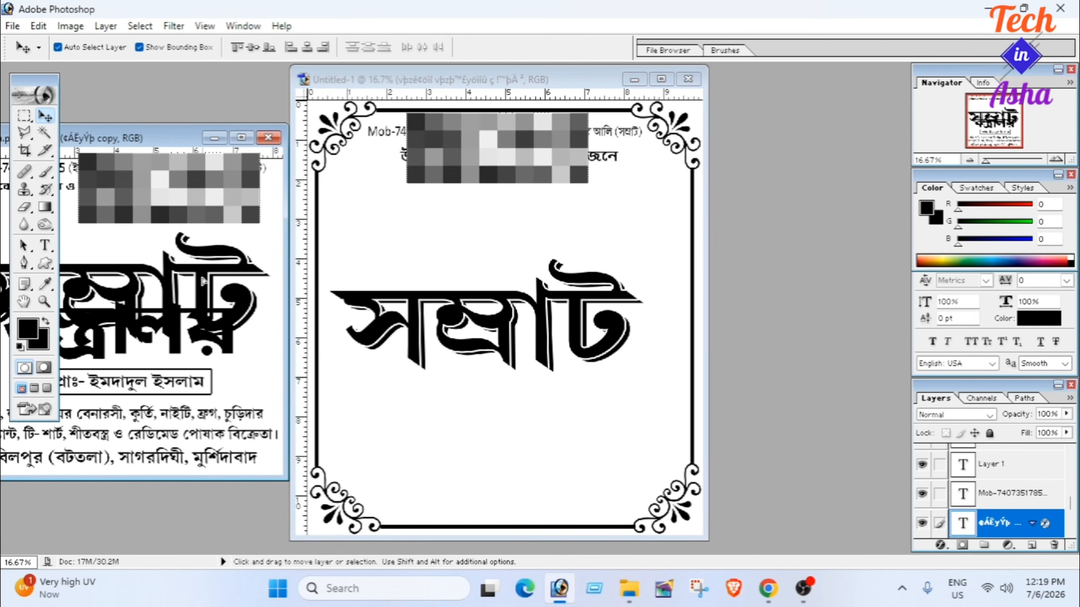
drag(172, 339, 549, 416)
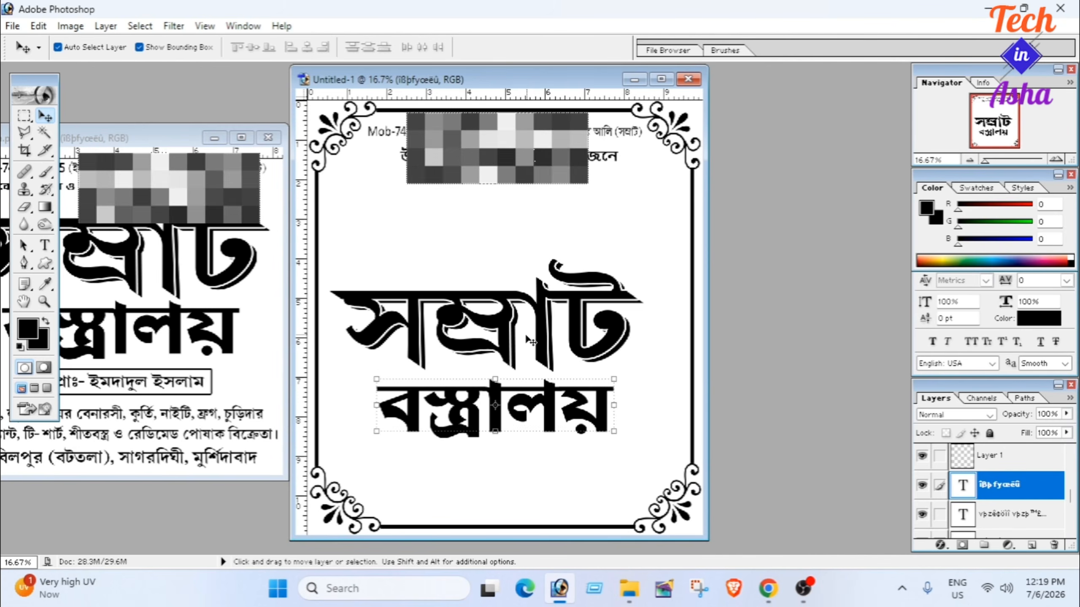
drag(508, 351, 522, 261)
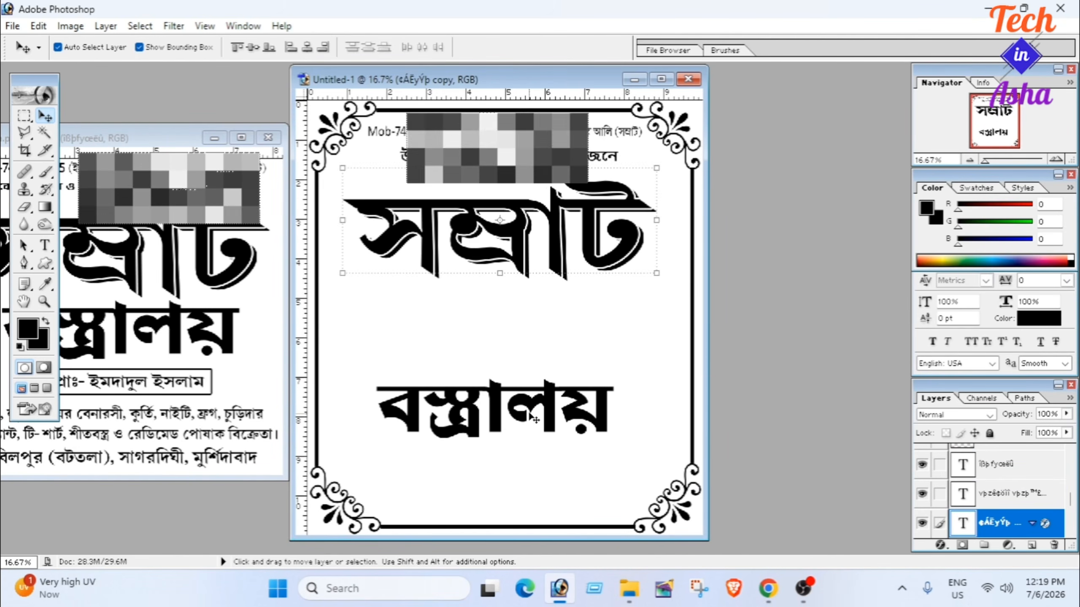
drag(527, 407, 537, 322)
Copy the proprietor, product-list and address text from the shop design, stacking them below বস্ত্রালয় down to the page's lower edge
drag(126, 381, 526, 389)
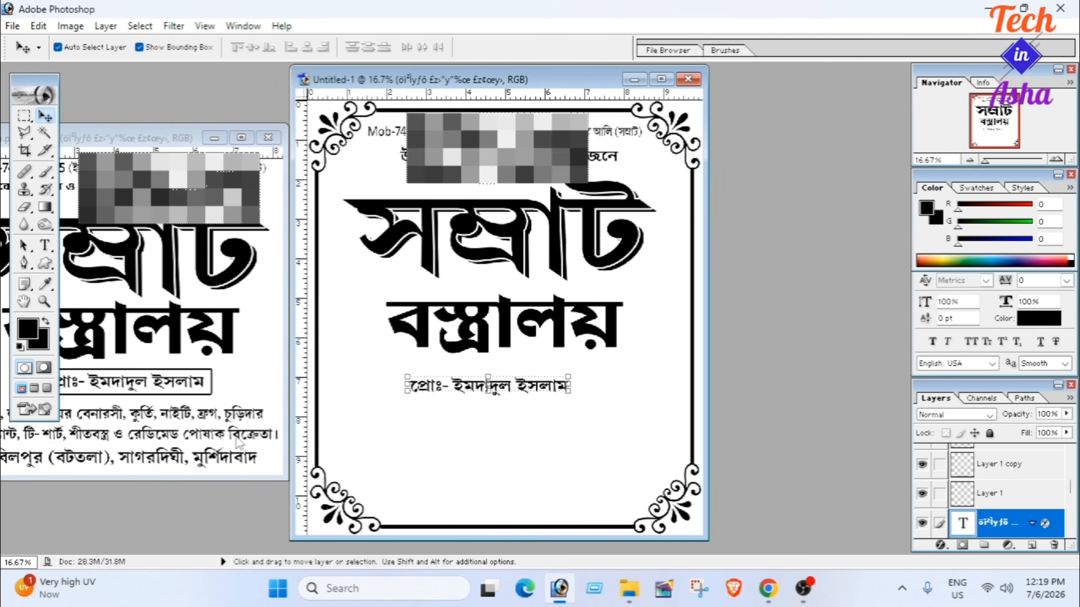
click(219, 439)
drag(219, 439, 591, 444)
click(170, 457)
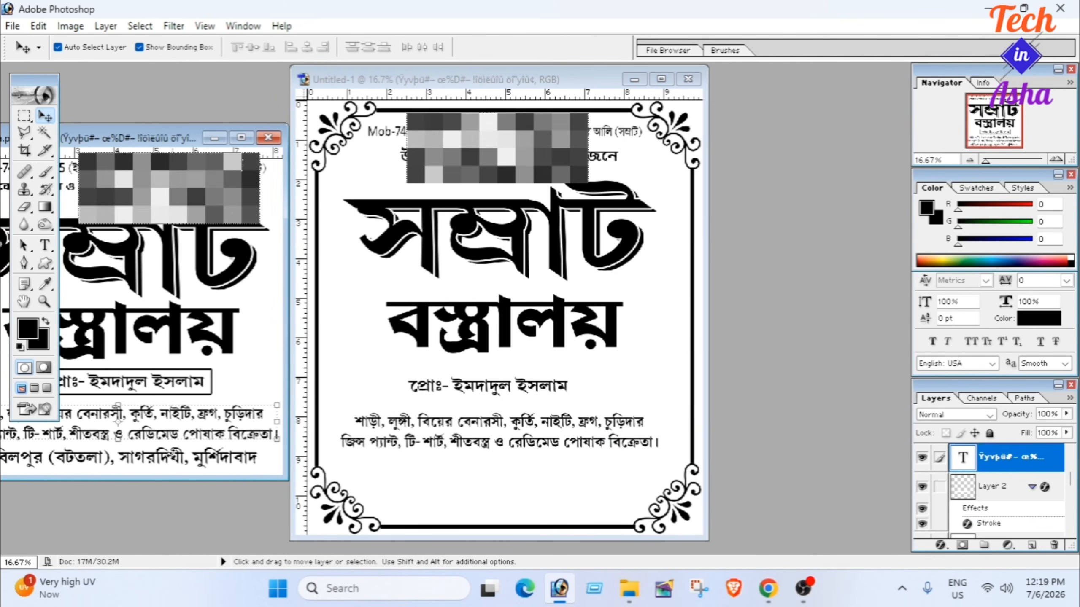
click(172, 463)
drag(172, 465, 552, 500)
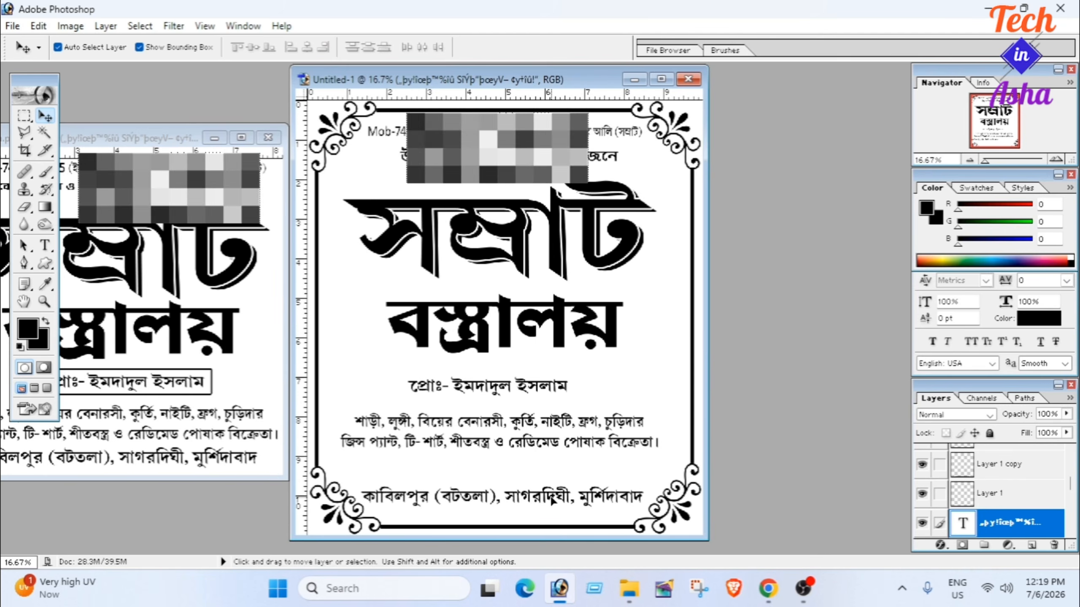
Try framing the proprietor line with the outlined box copied from the shop design, and delete the copied box layer
click(122, 137)
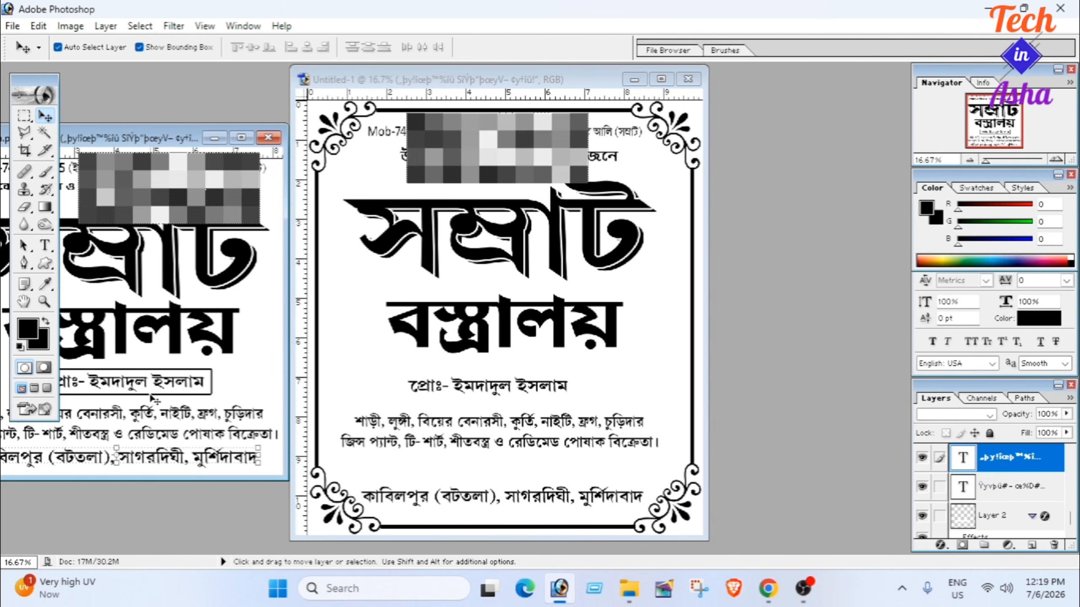
drag(121, 134, 228, 124)
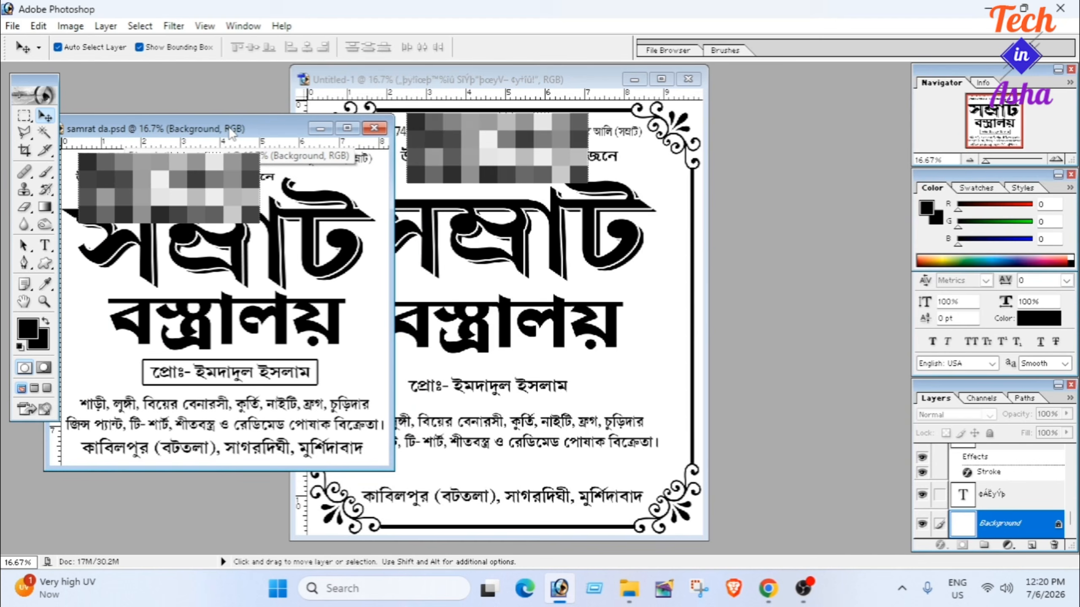
click(240, 360)
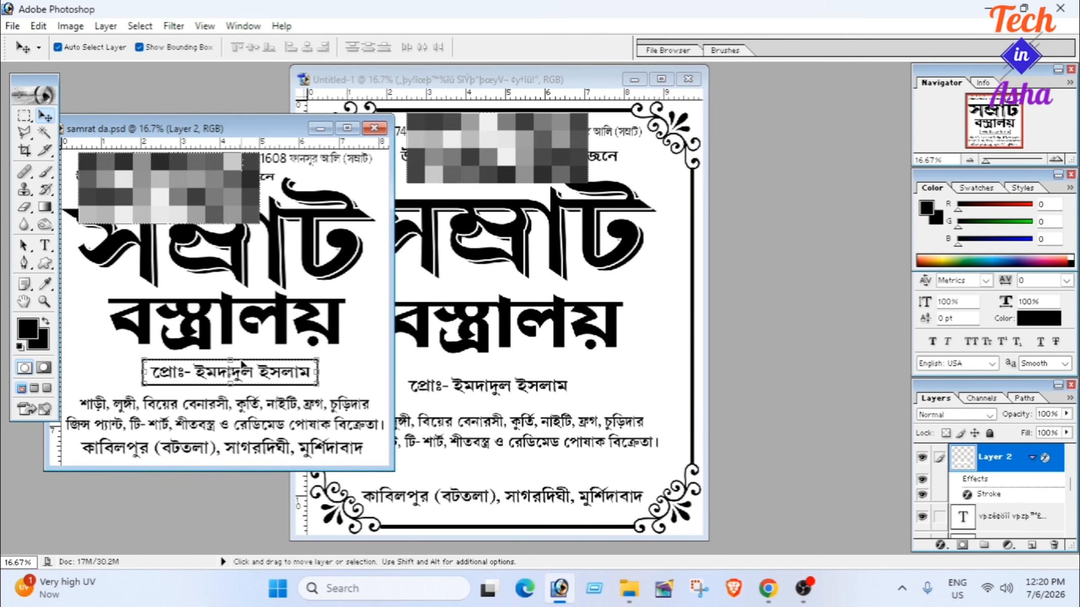
drag(241, 364, 481, 381)
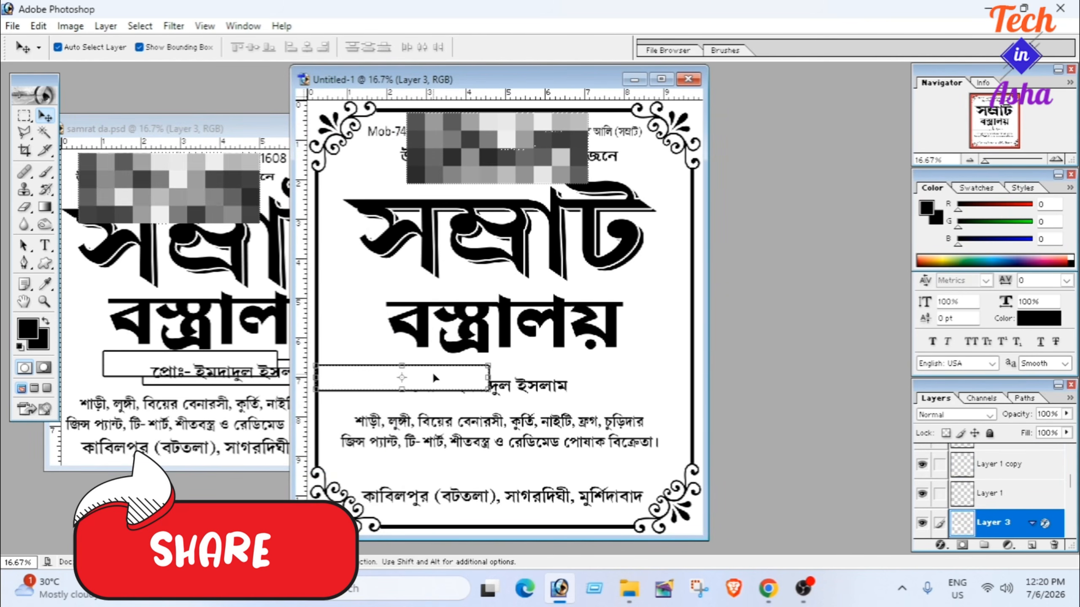
drag(431, 369, 545, 372)
mouse_move(498, 376)
mouse_down()
mouse_move(511, 390)
mouse_move(523, 374)
mouse_move(511, 375)
mouse_up()
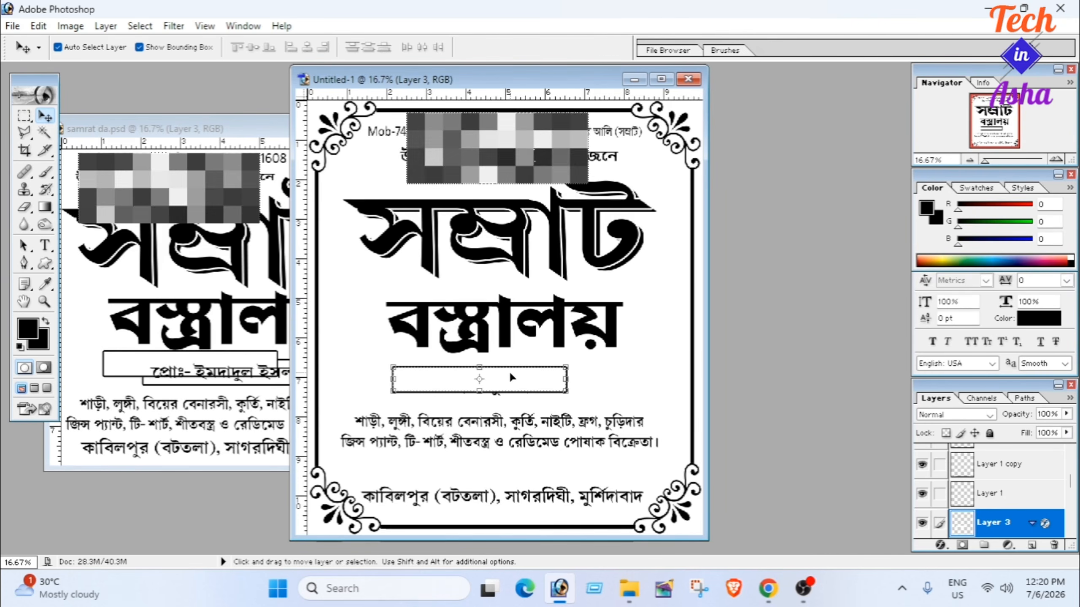
click(1052, 547)
click(484, 231)
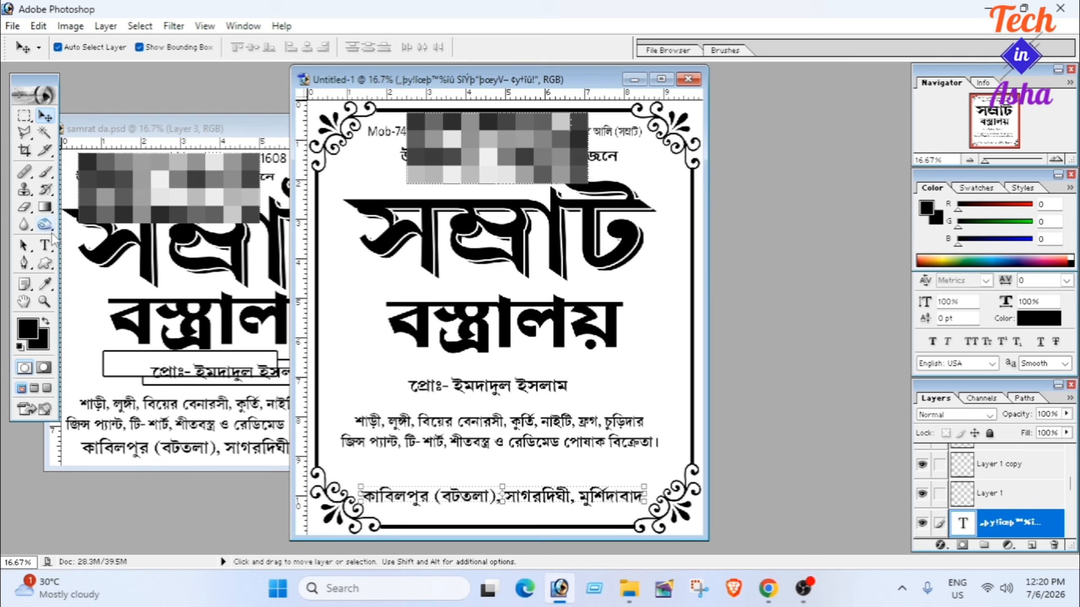
Draw a black-filled rectangle about 5.5 × 0.9 inches over the proprietor line on a new layer
click(45, 263)
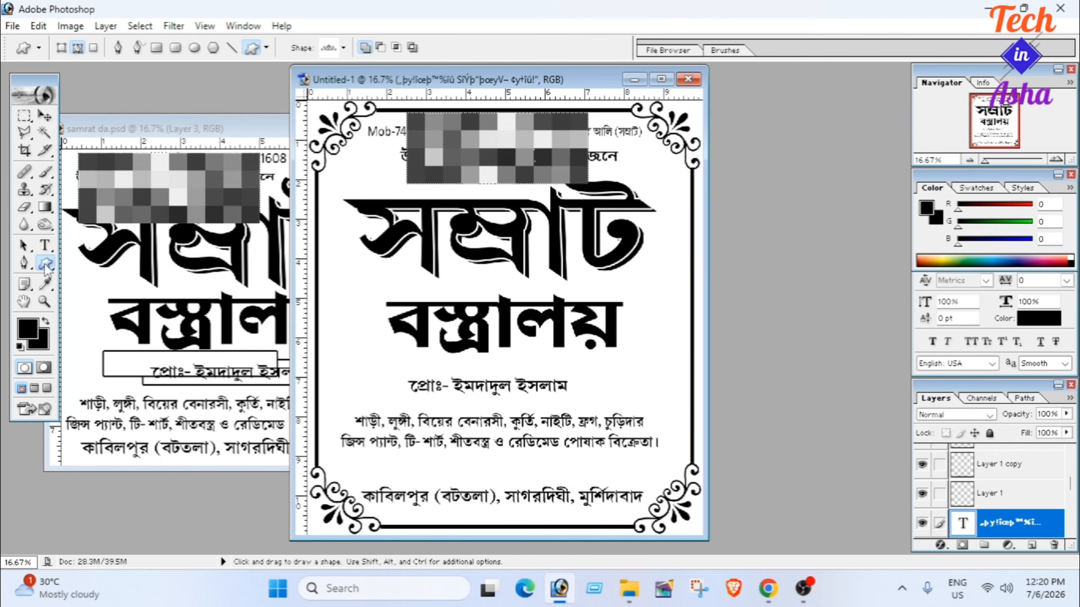
click(156, 48)
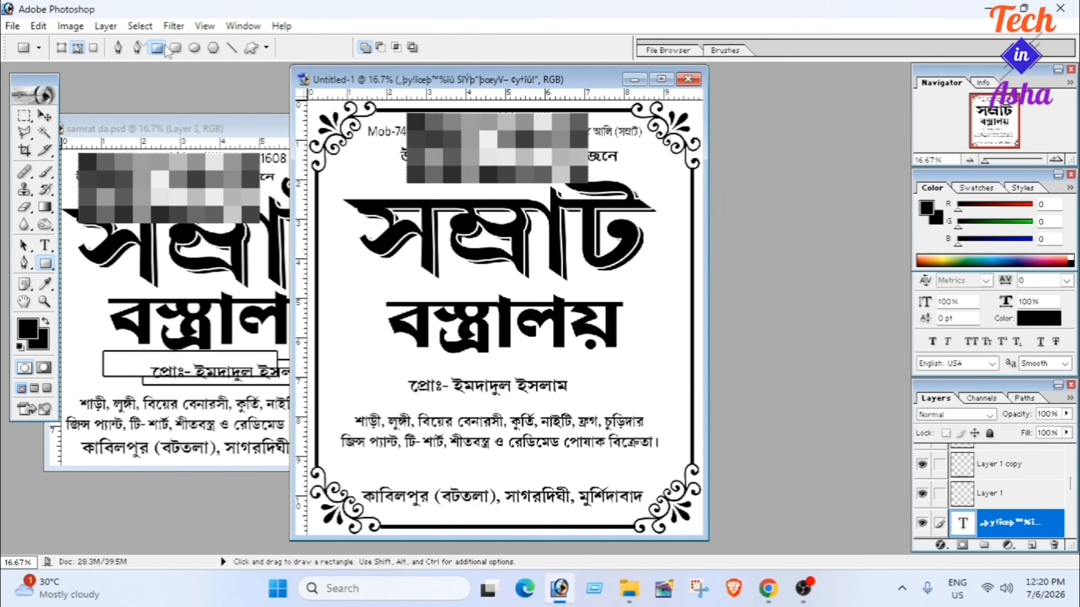
click(1033, 546)
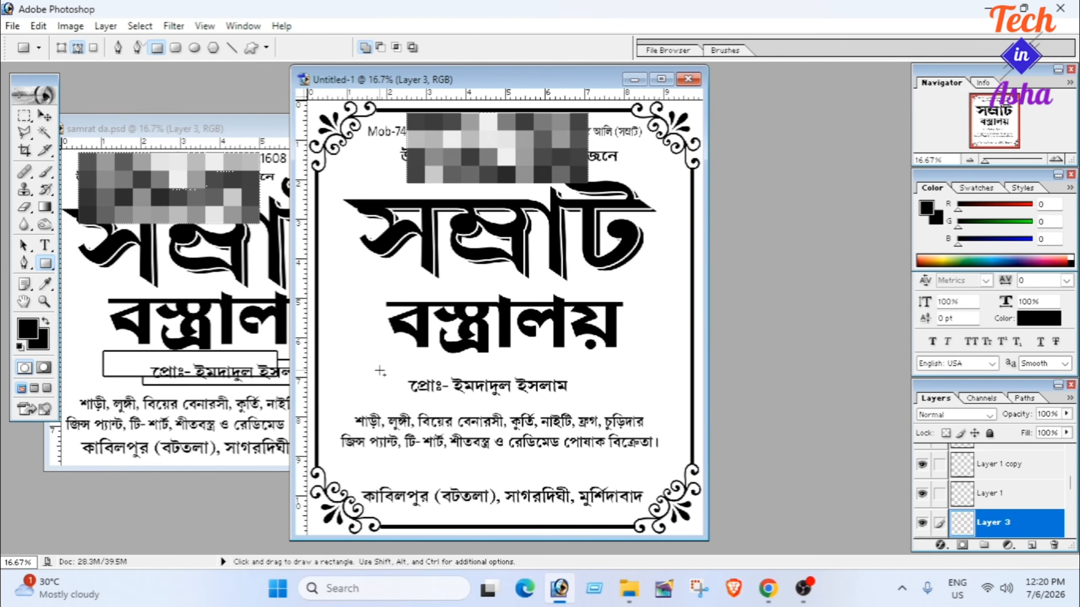
drag(377, 370, 593, 406)
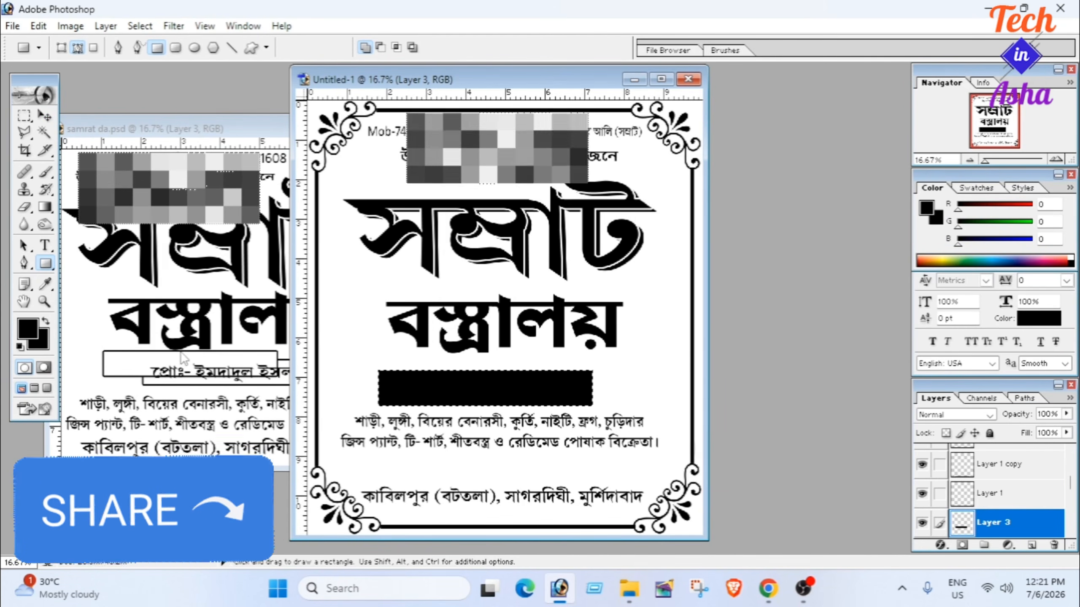
click(45, 116)
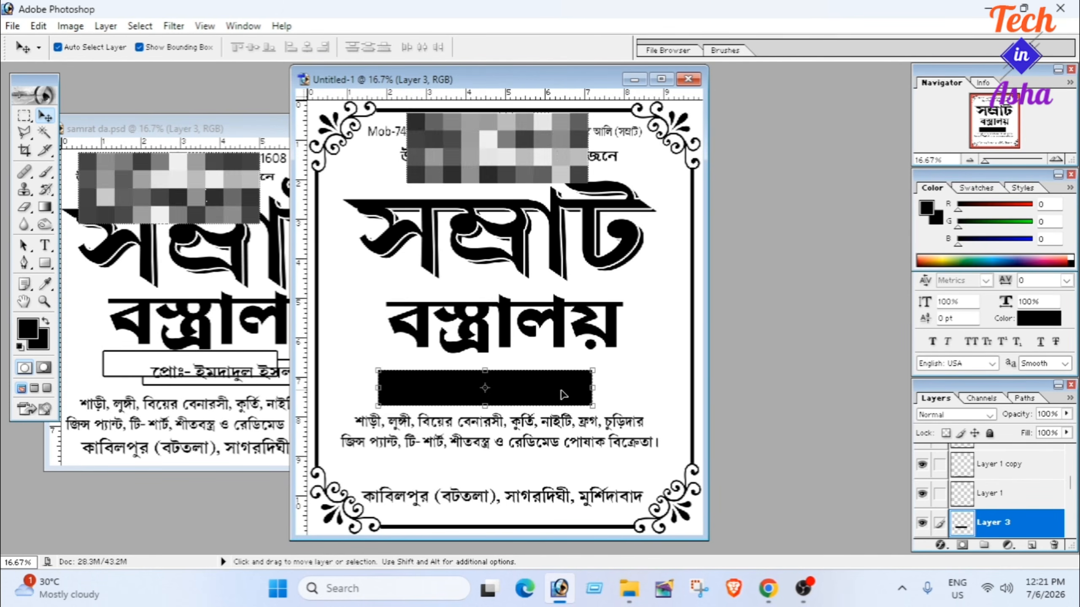
Apply a white (FFFFFF) Color Overlay layer style to the rectangle over the proprietor line
click(940, 545)
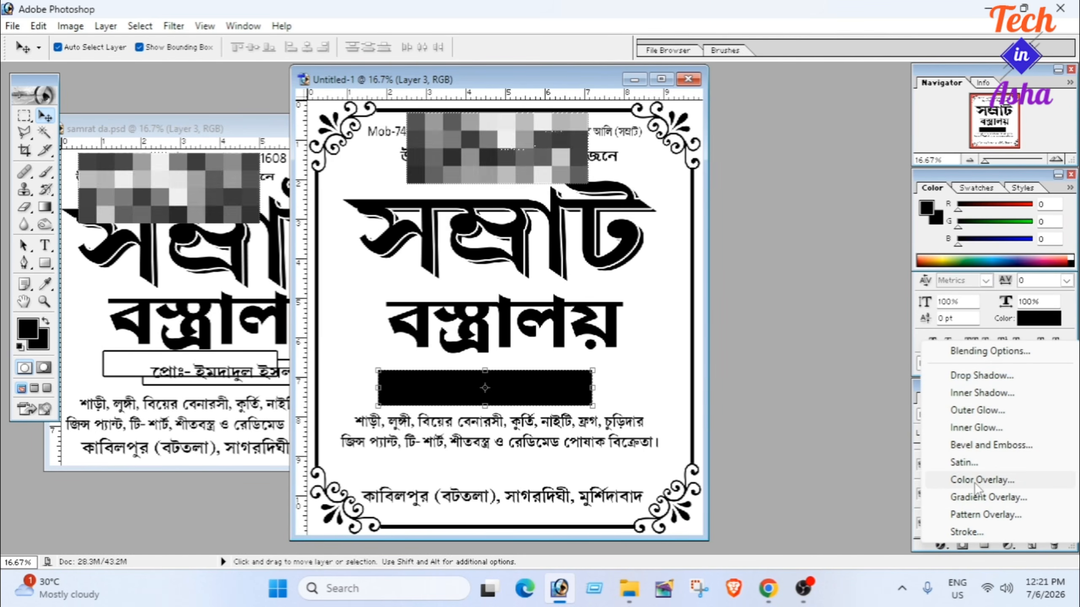
click(976, 485)
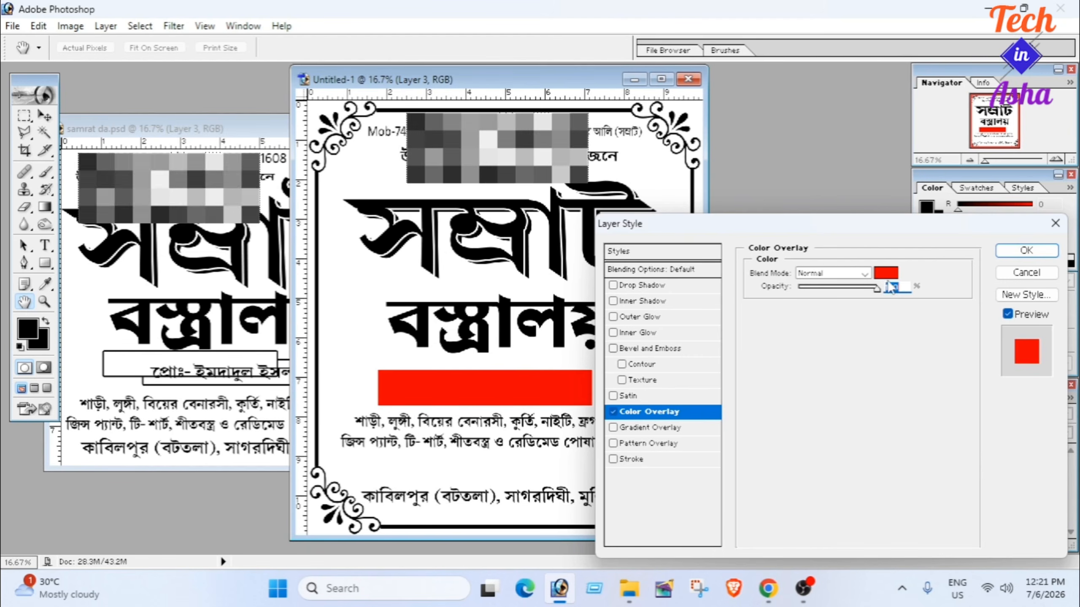
click(885, 272)
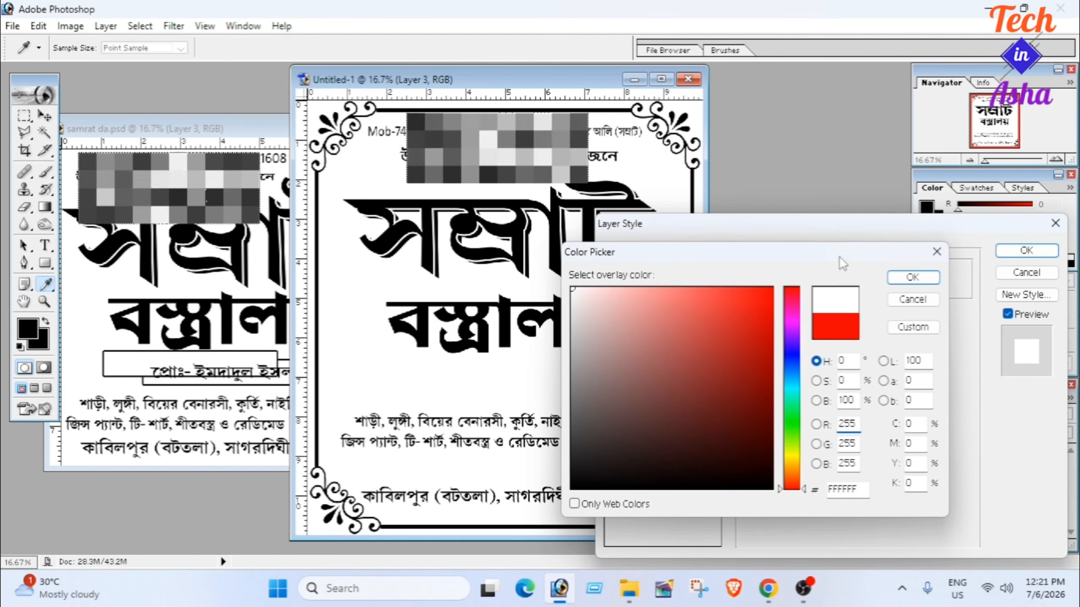
click(912, 277)
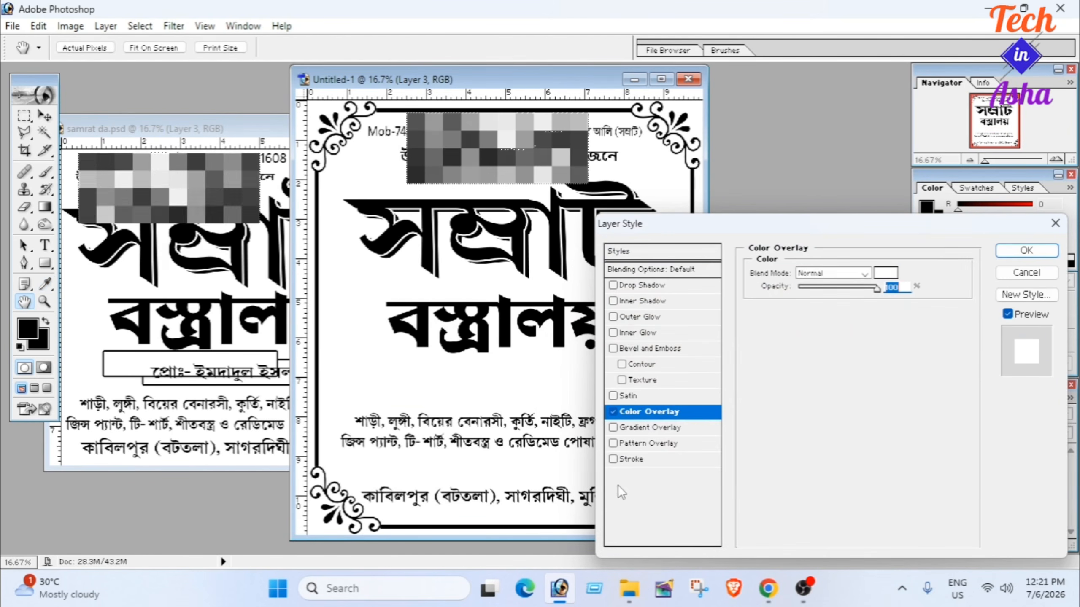
Add a black (000000) outside Stroke of 27 px to the white rectangle and apply the layer style
click(612, 460)
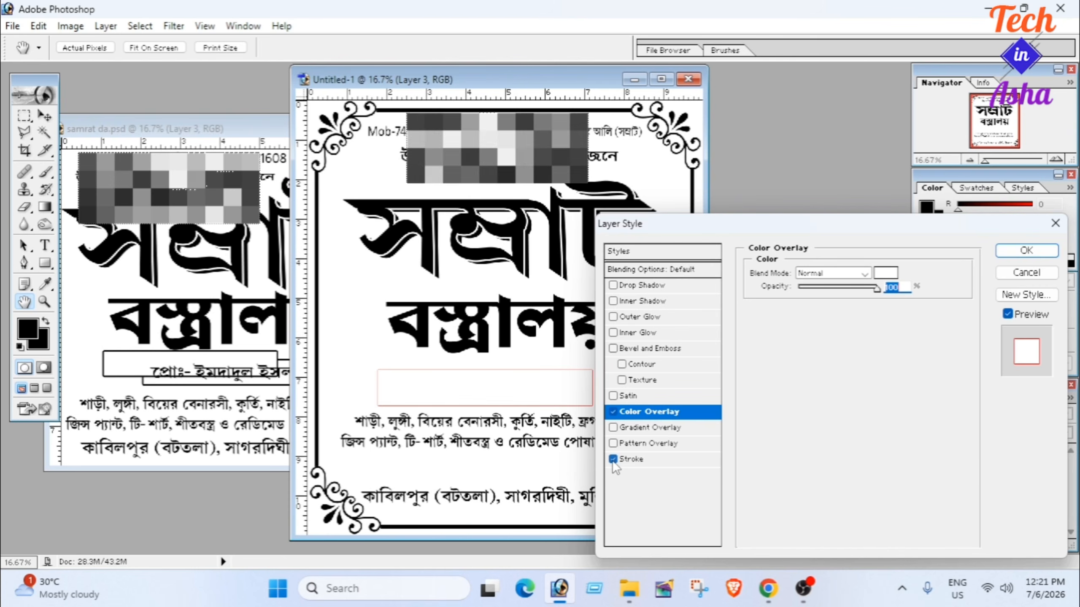
click(661, 463)
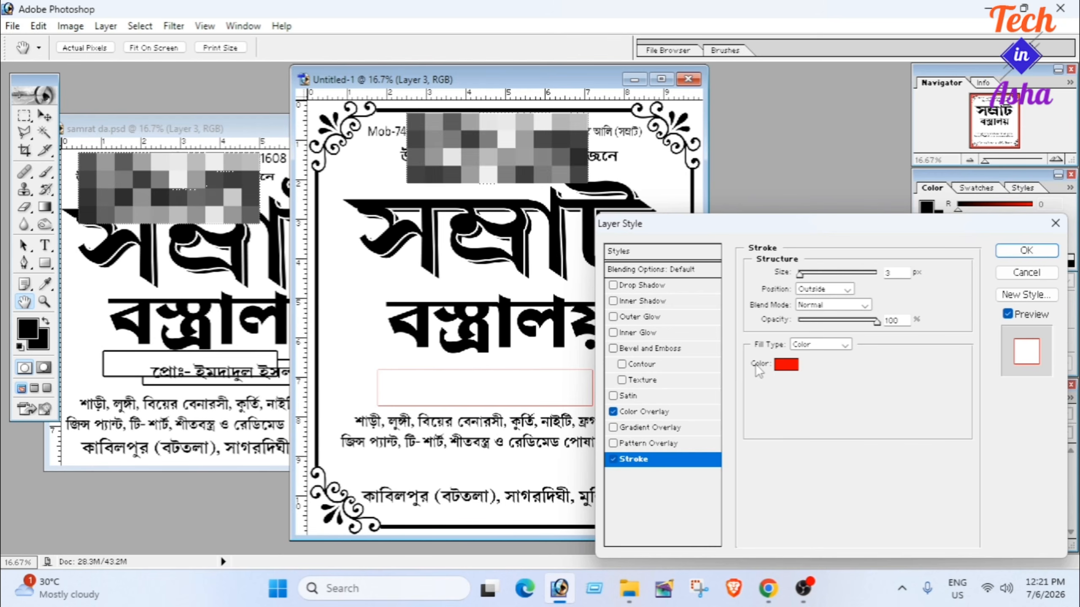
click(786, 365)
drag(716, 451, 782, 496)
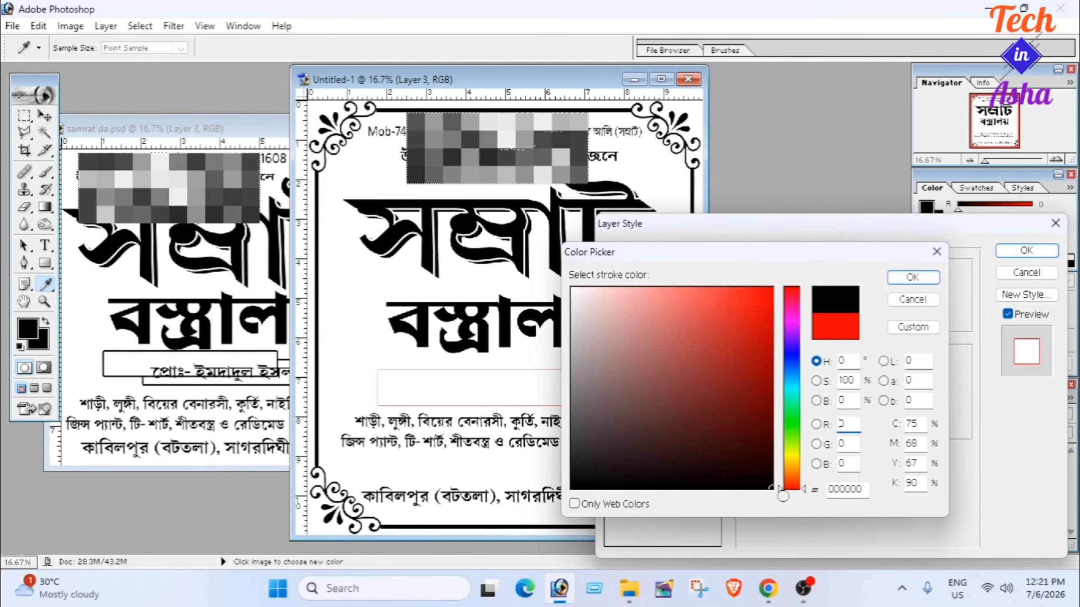
click(913, 278)
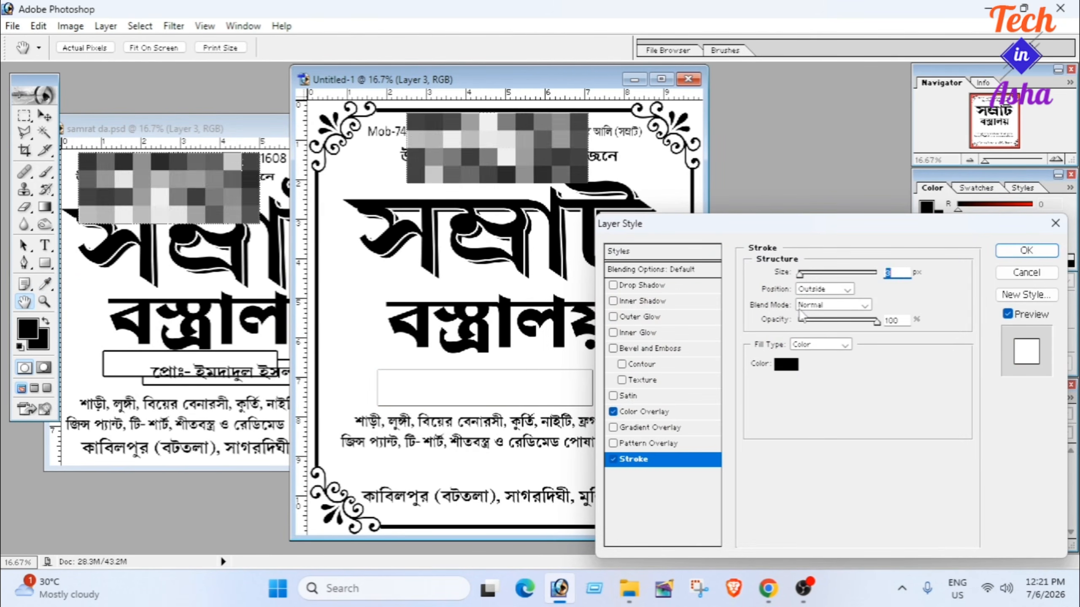
drag(808, 275, 812, 281)
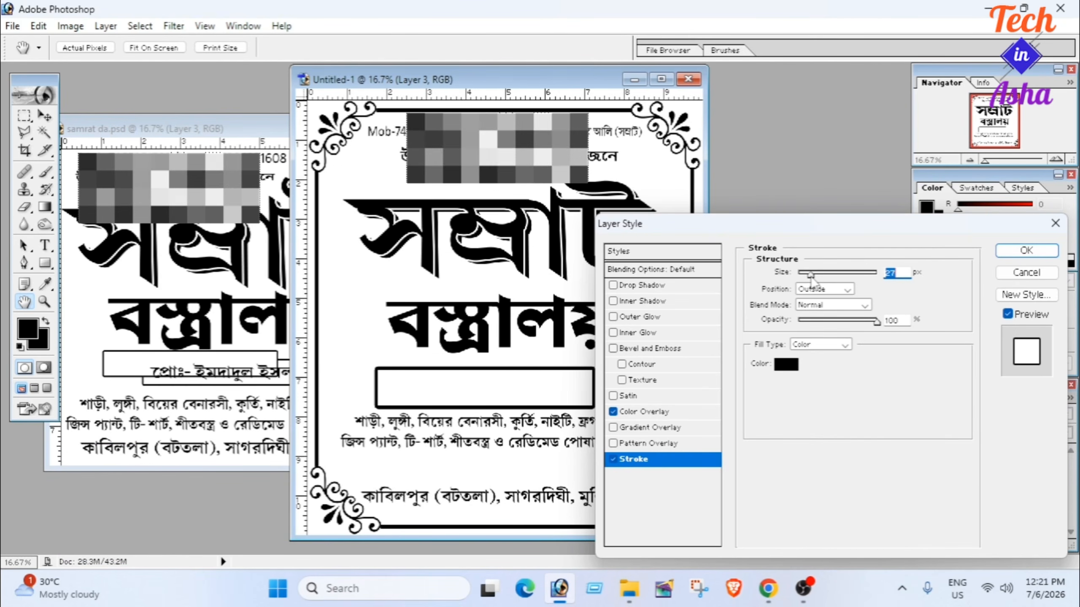
click(1026, 252)
Place the proprietor text layer above the white box layer and position the box around the proprietor line
drag(534, 382, 557, 387)
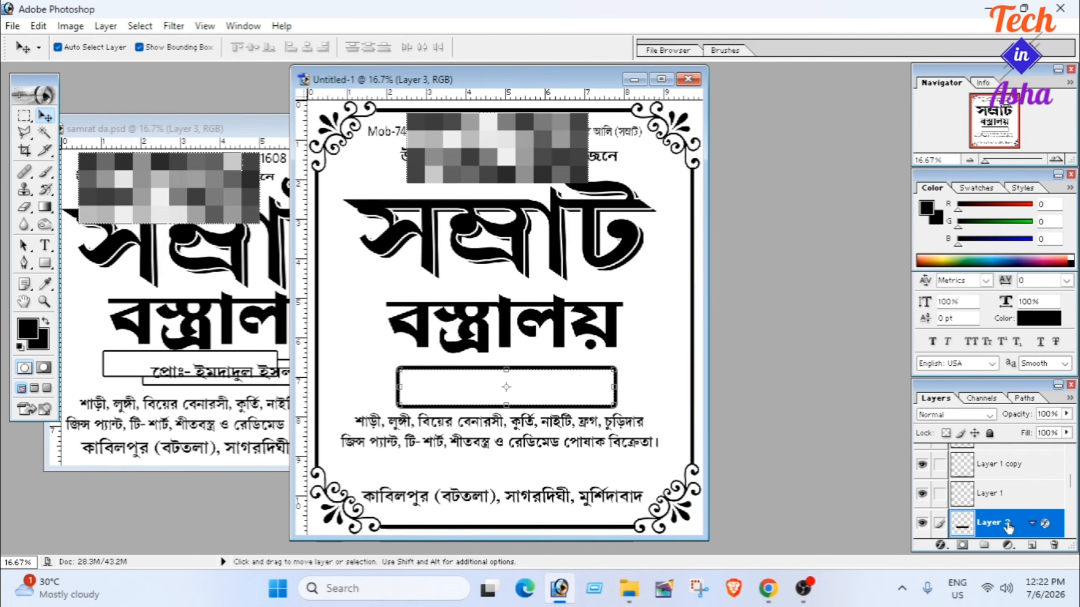
scroll(1007, 527, down, 3)
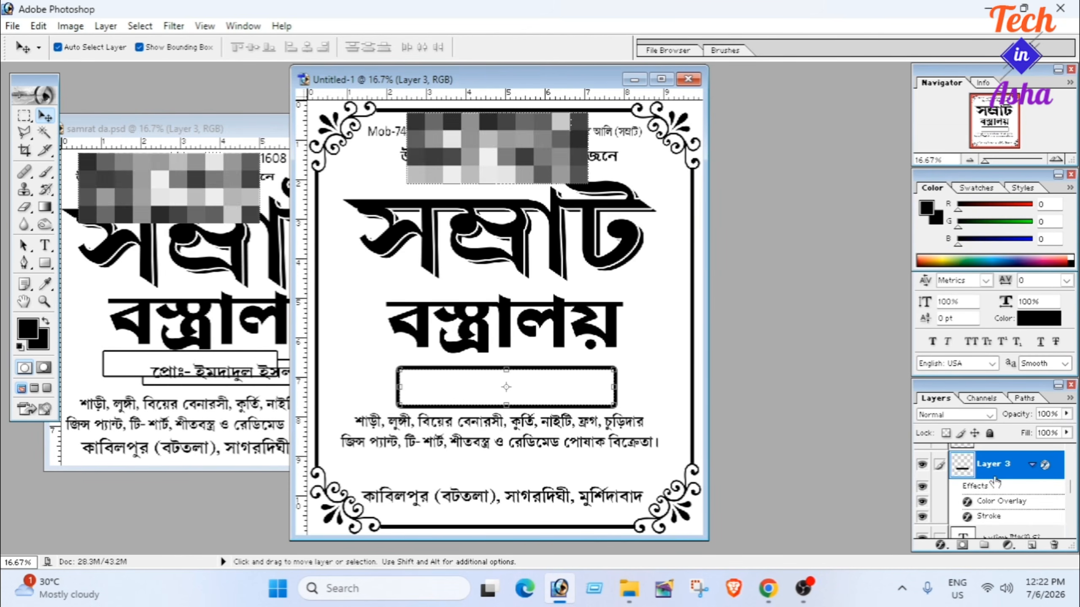
drag(544, 380, 552, 441)
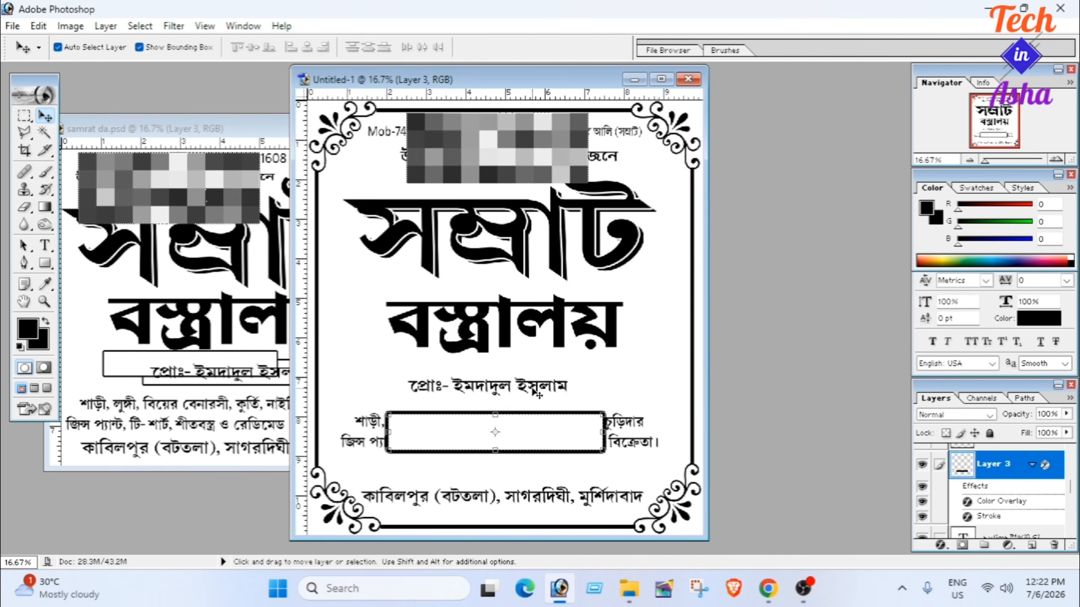
click(537, 394)
click(527, 392)
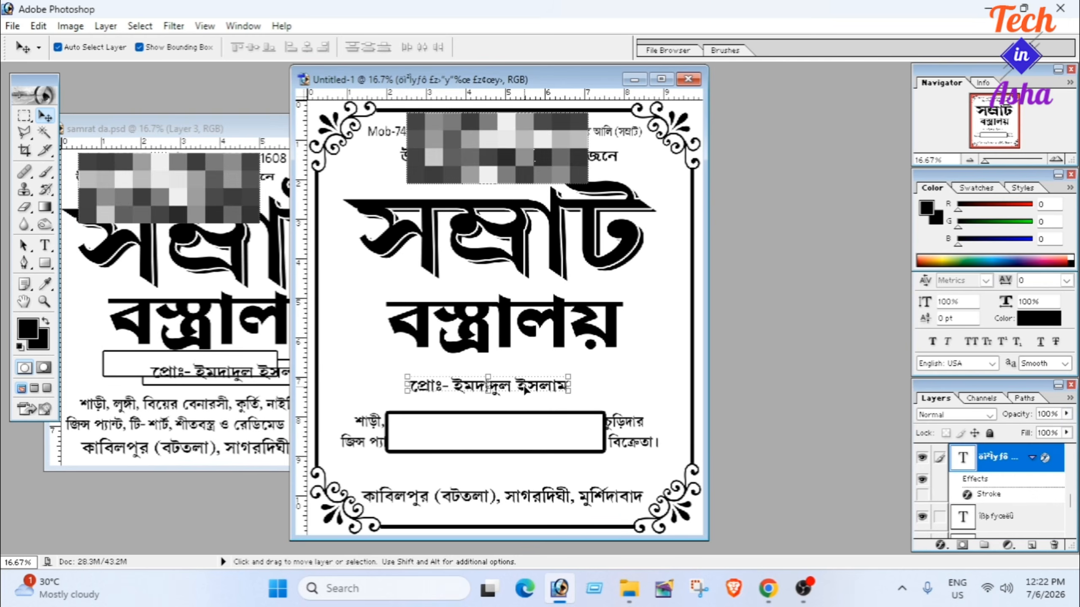
drag(1009, 464, 1004, 530)
drag(589, 454, 593, 406)
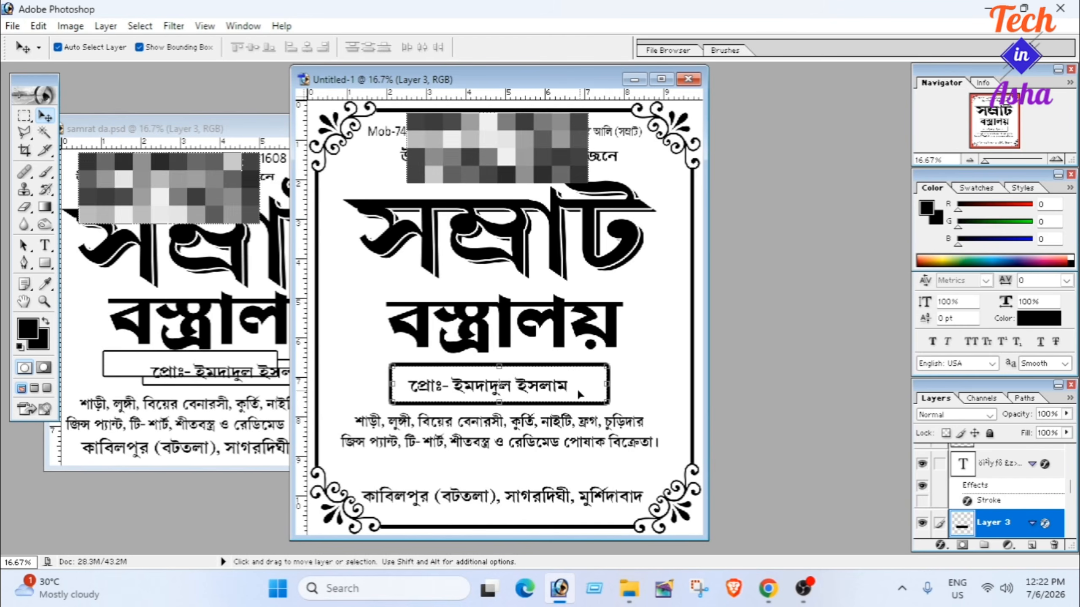
Scale the box to about 83.8% width and 73.3% height, and centre the proprietor line inside it
drag(608, 384, 580, 384)
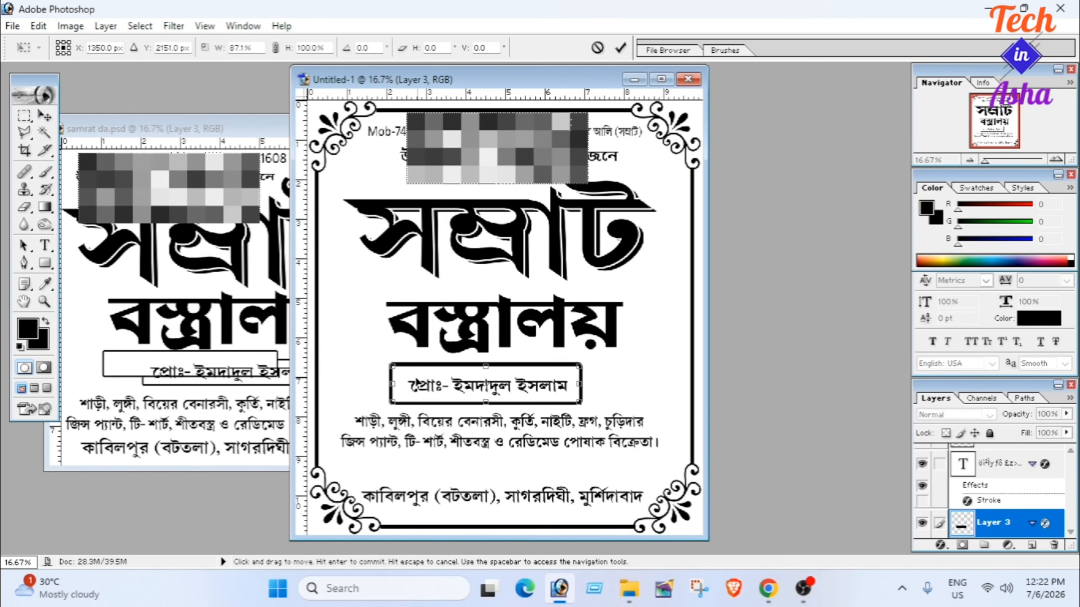
drag(394, 385, 402, 385)
drag(486, 367, 508, 393)
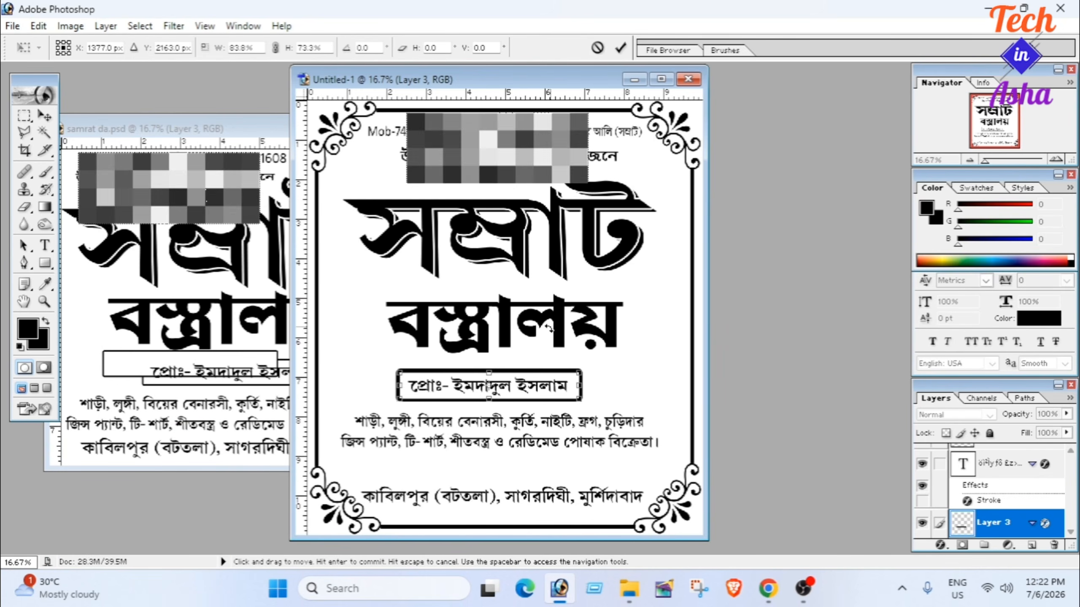
click(620, 48)
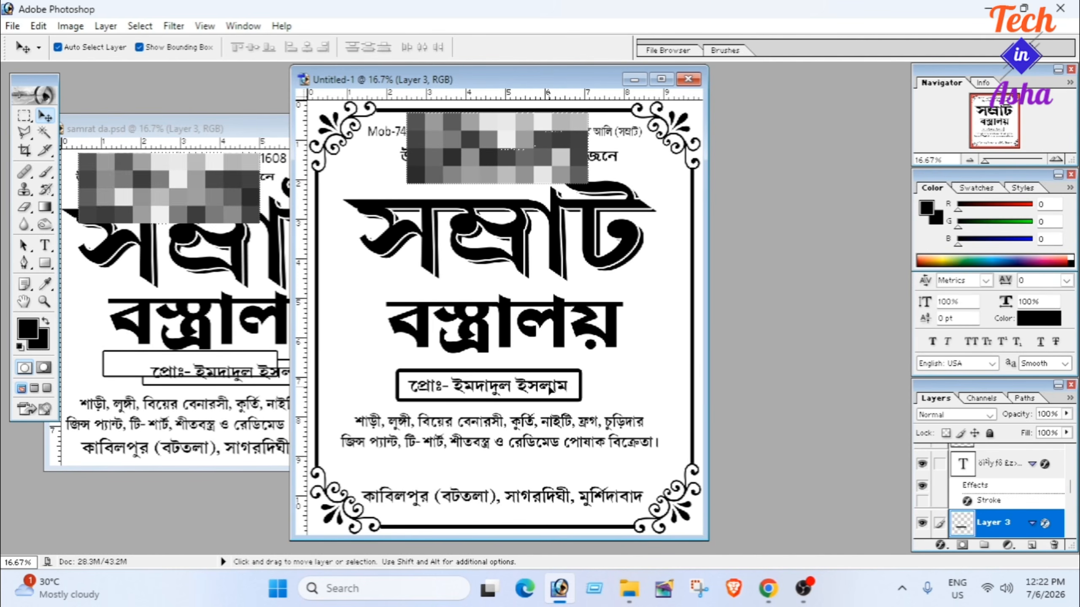
drag(537, 388, 543, 388)
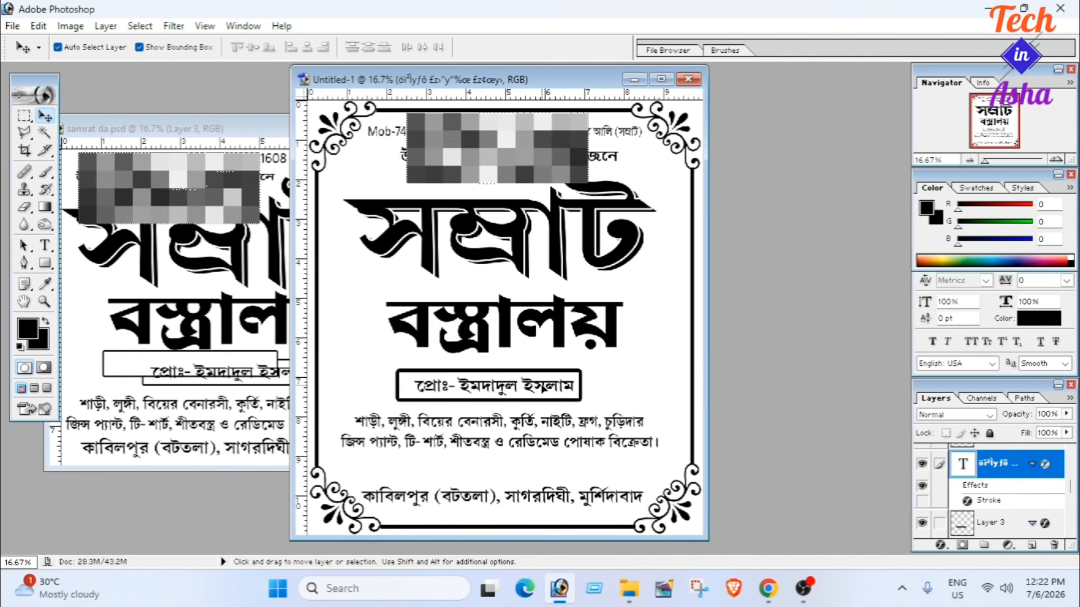
click(637, 378)
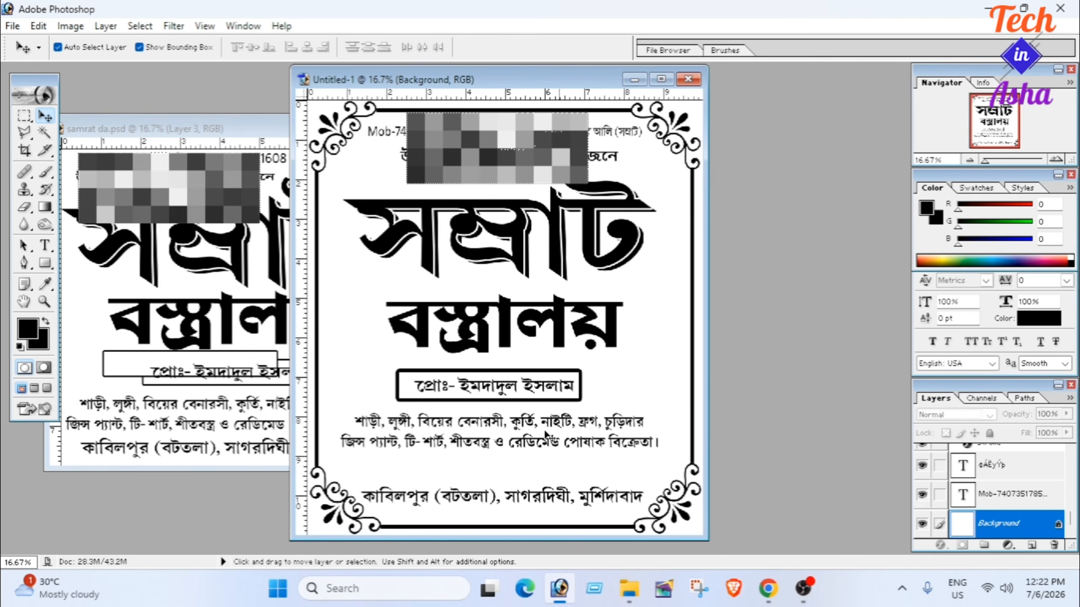
Enlarge the two-line product list to about 113.5% width and 154.2% height so it spans the border's width
click(499, 443)
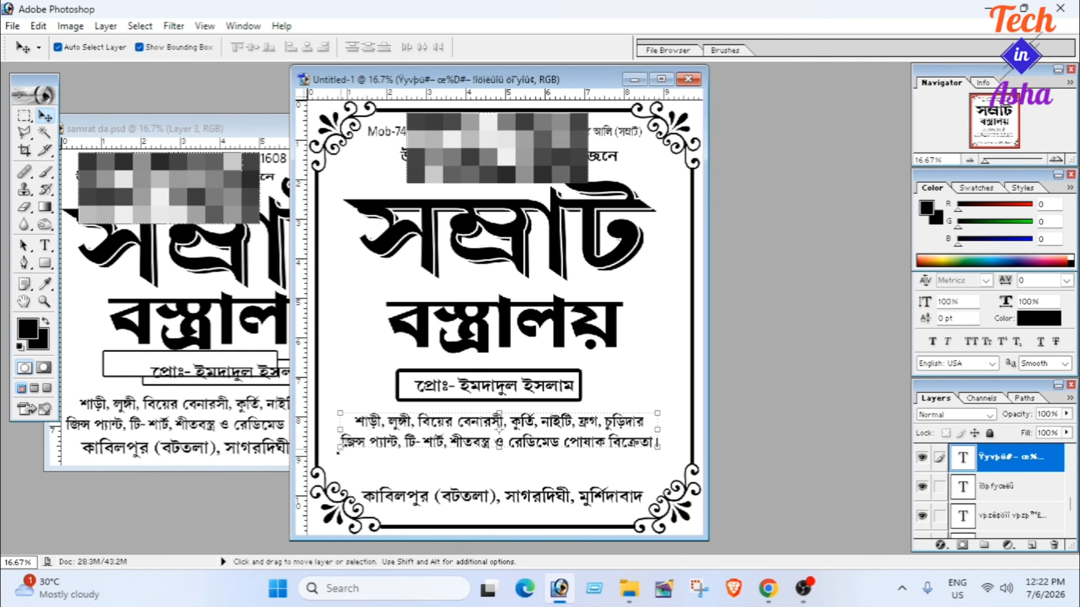
key(ctrl+t)
drag(338, 446, 323, 462)
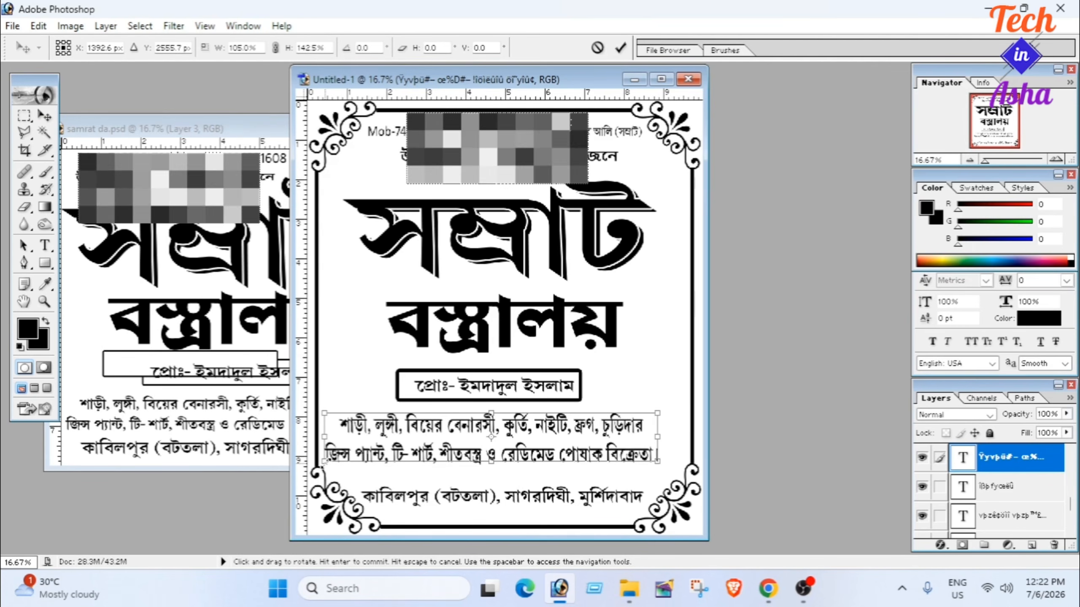
drag(657, 437, 684, 436)
drag(505, 461, 507, 466)
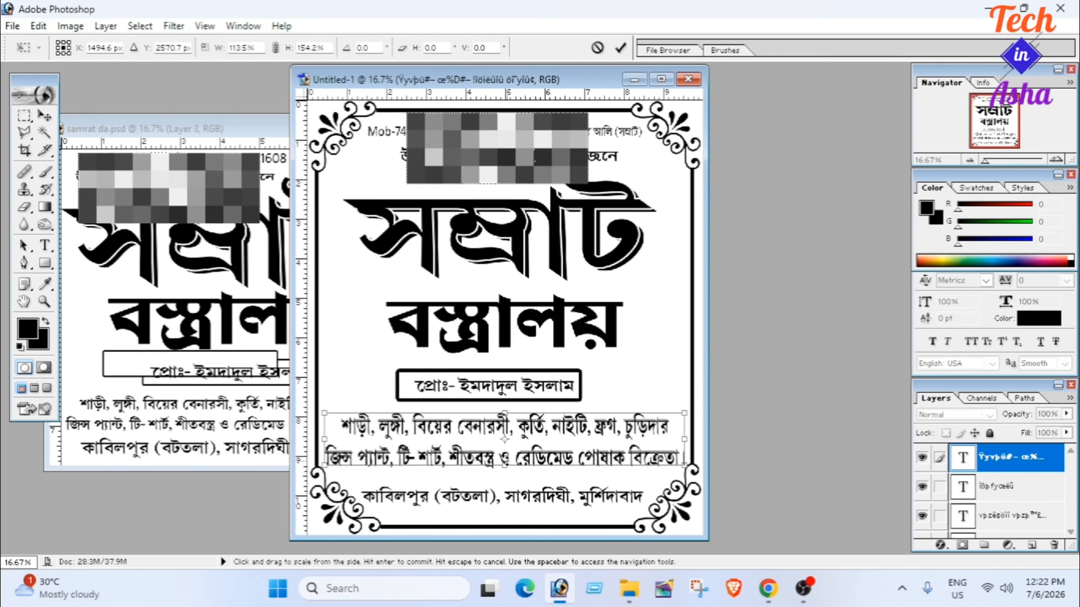
key(Return)
Move the lower line of the shop name down, clear of the large title above it
alt+click(515, 264)
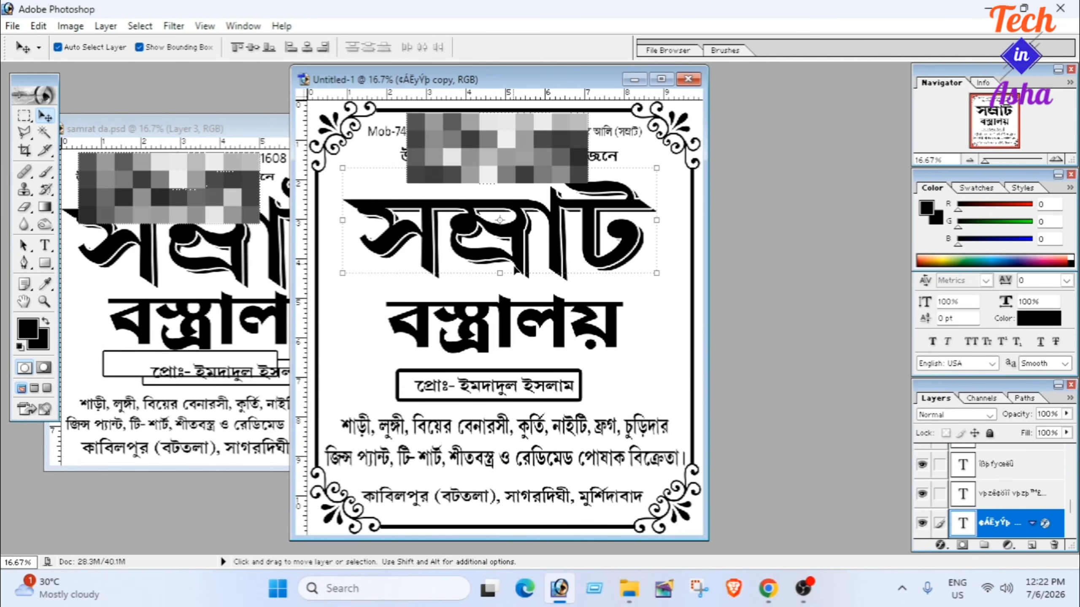
click(515, 328)
click(504, 333)
drag(508, 331, 511, 323)
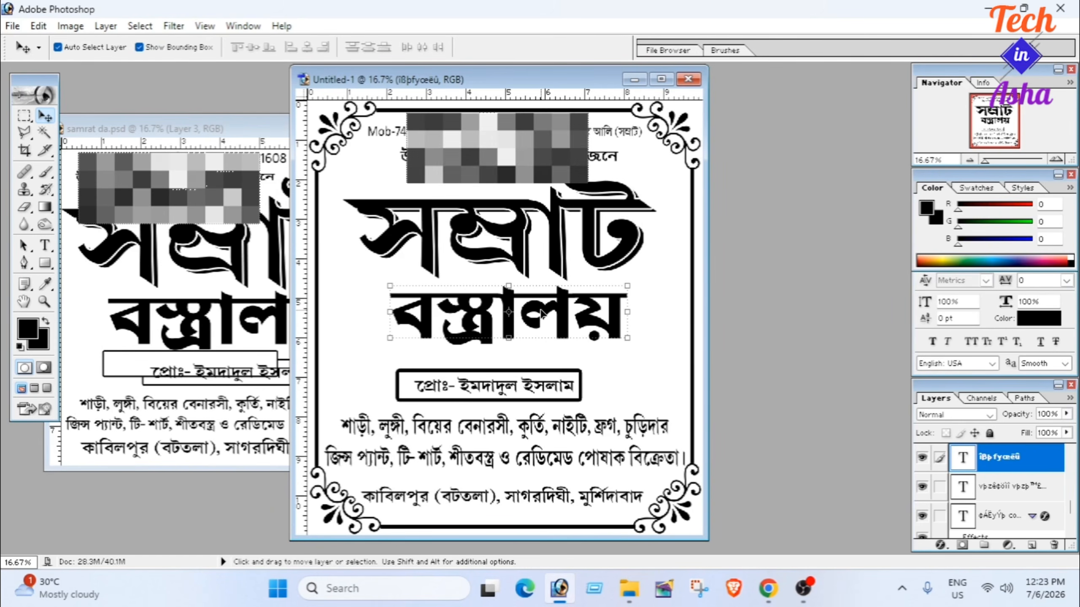
drag(547, 313, 551, 359)
Realign the outlined title copy over the plain title text and link the two title layers
click(517, 255)
click(516, 256)
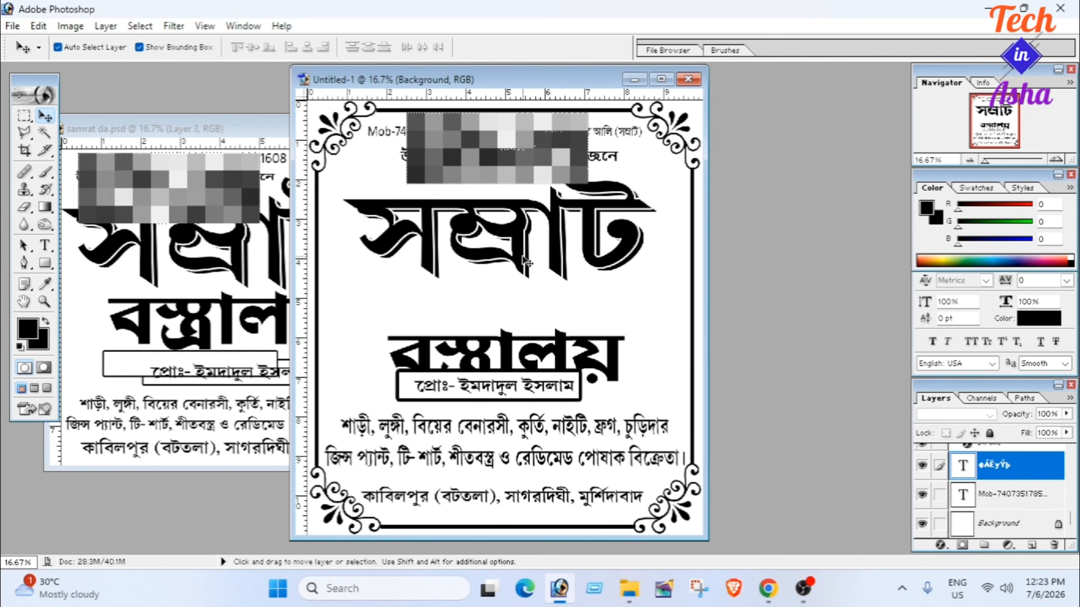
mouse_move(513, 258)
mouse_down()
mouse_move(510, 275)
mouse_move(547, 255)
mouse_move(517, 270)
mouse_up()
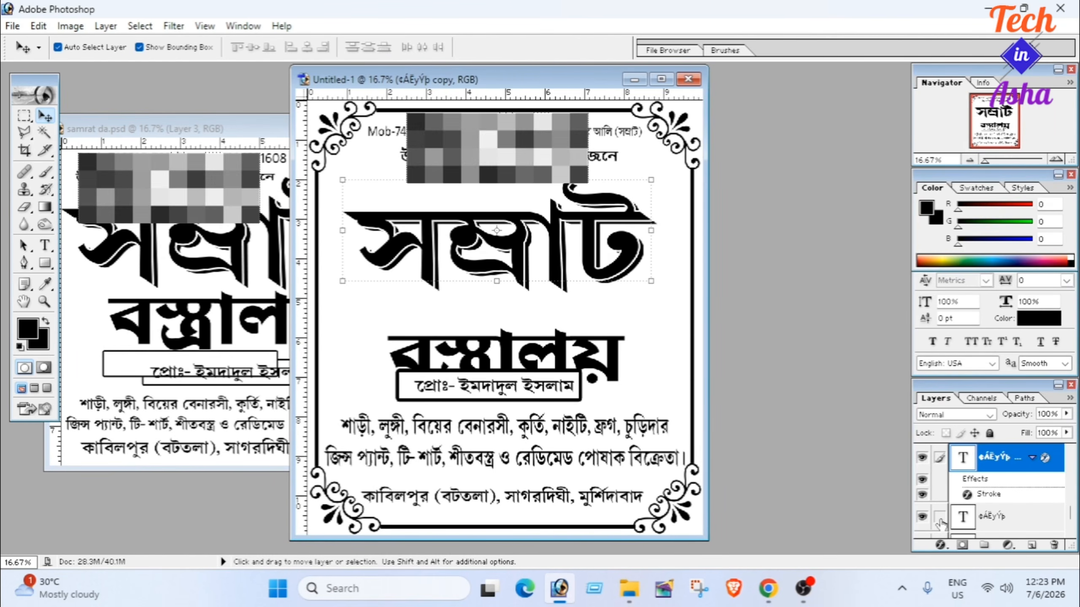
click(940, 521)
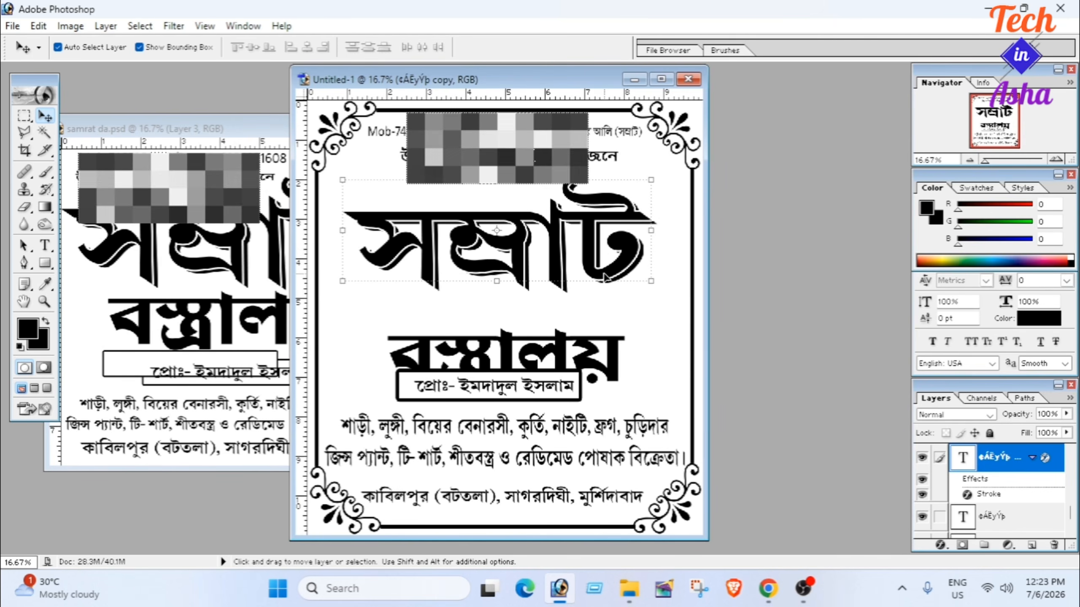
mouse_move(607, 281)
mouse_down()
mouse_move(599, 308)
mouse_move(612, 279)
mouse_up()
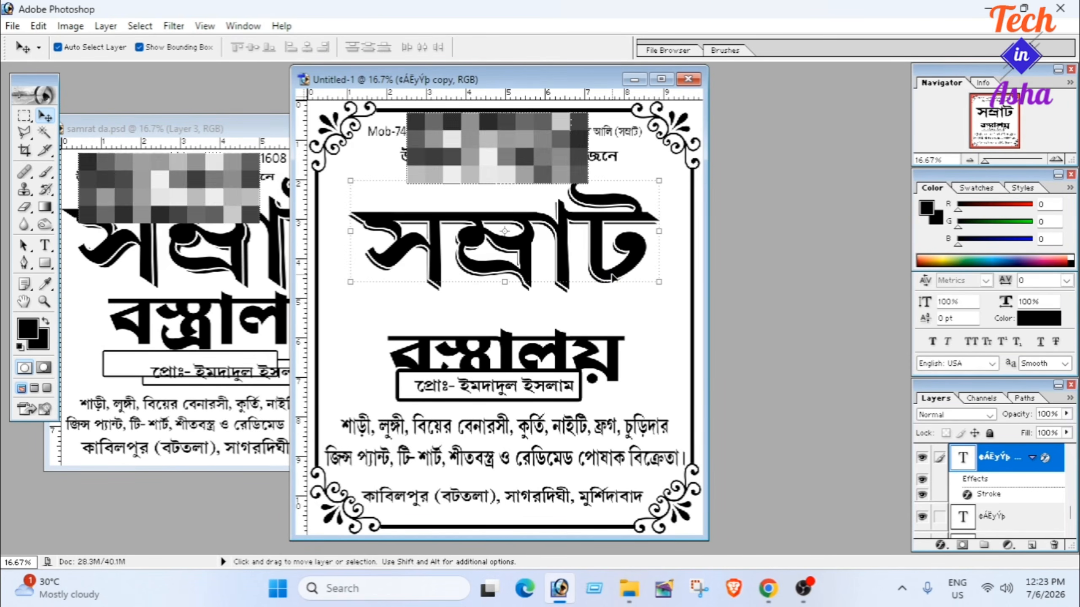
drag(612, 281, 612, 288)
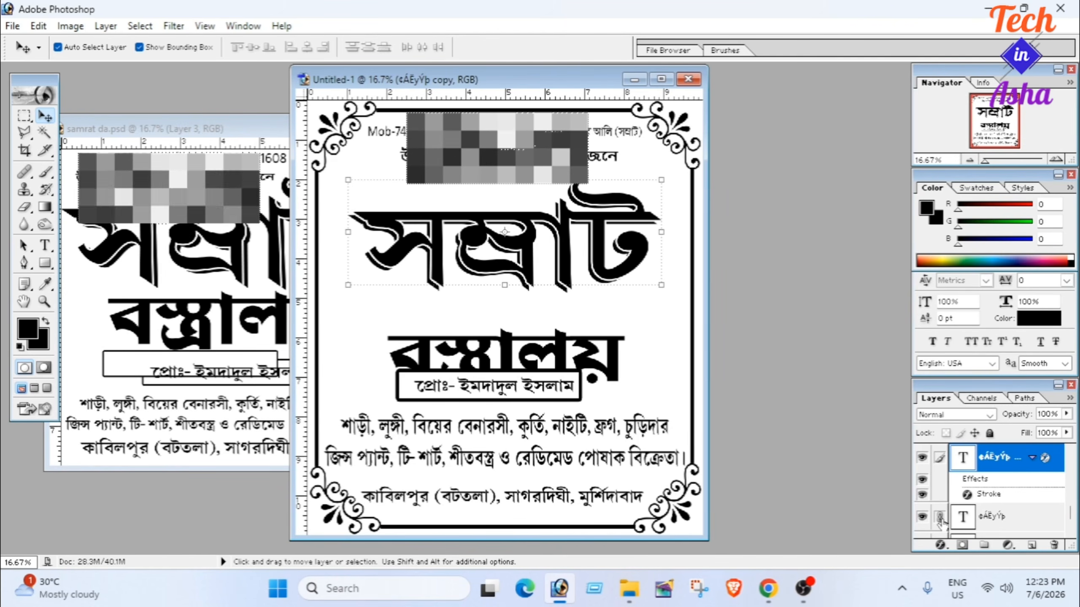
Move the linked title up and bring the lower shop-name line back close beneath it
mouse_move(571, 257)
mouse_down()
mouse_move(571, 305)
mouse_move(571, 204)
mouse_move(570, 251)
mouse_move(562, 244)
mouse_up()
drag(553, 355, 548, 320)
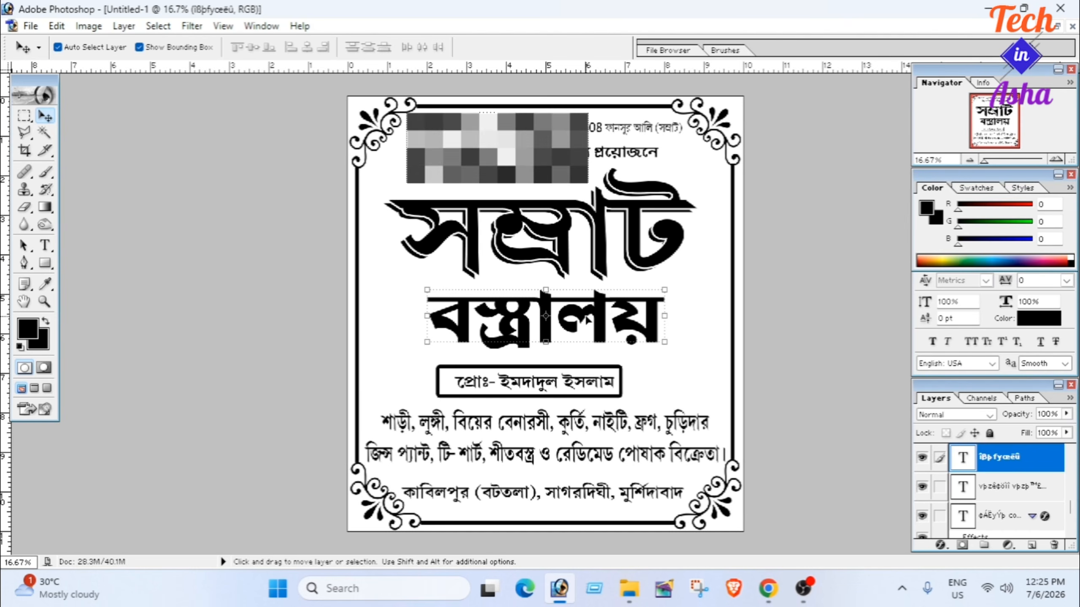
Merge all visible layers of the shop design into the Background layer
scroll(1012, 506, down, 5)
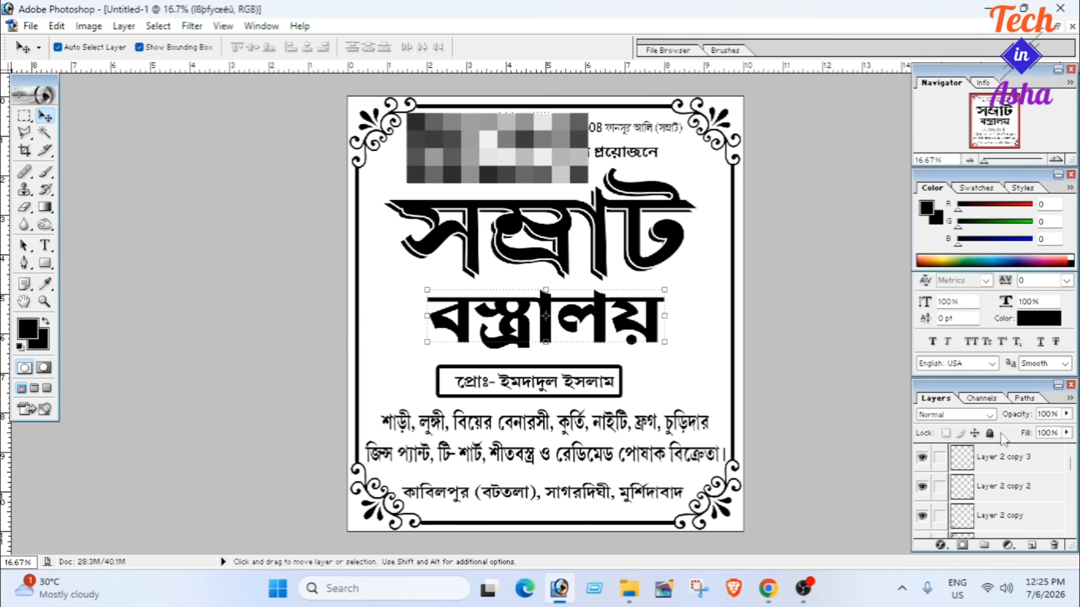
click(998, 457)
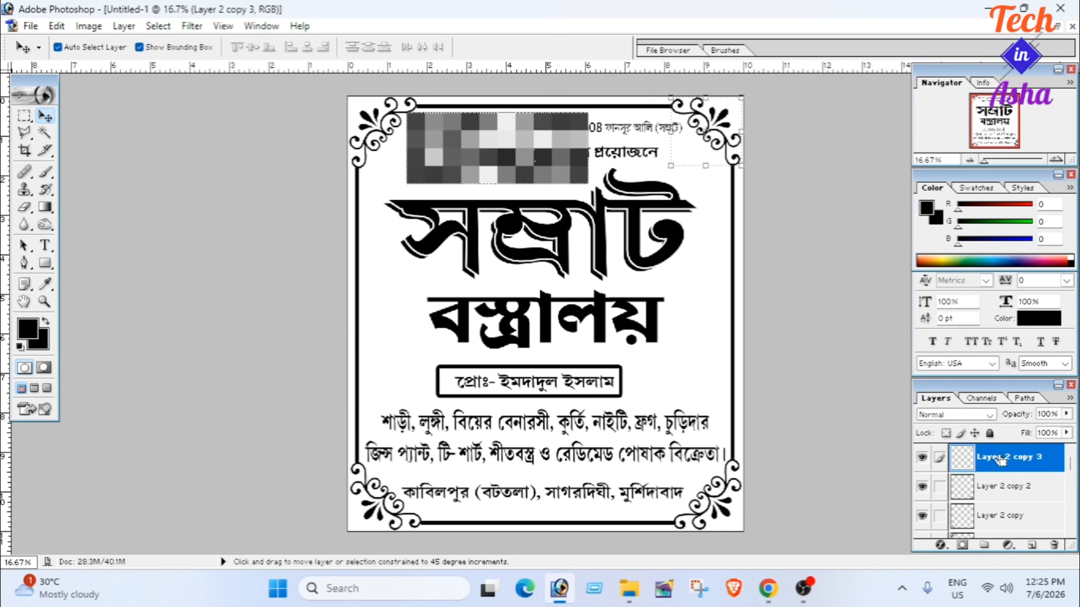
key(ctrl+shift+e)
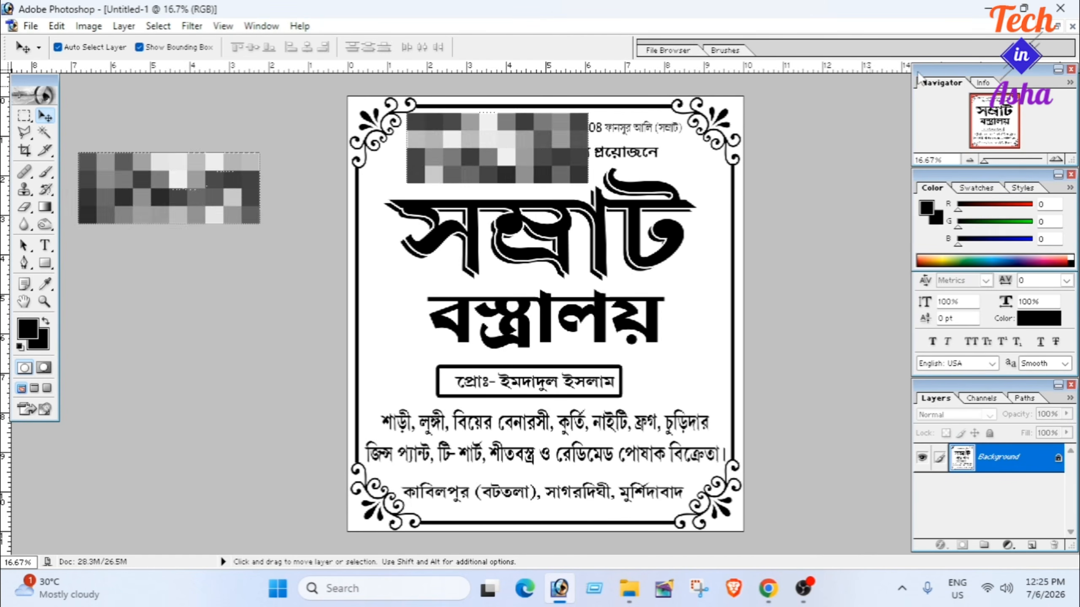
Create a new A4 document, 210 × 297 mm at 300 pixels/inch, in RGB Color with white contents
click(1057, 27)
drag(577, 75, 465, 83)
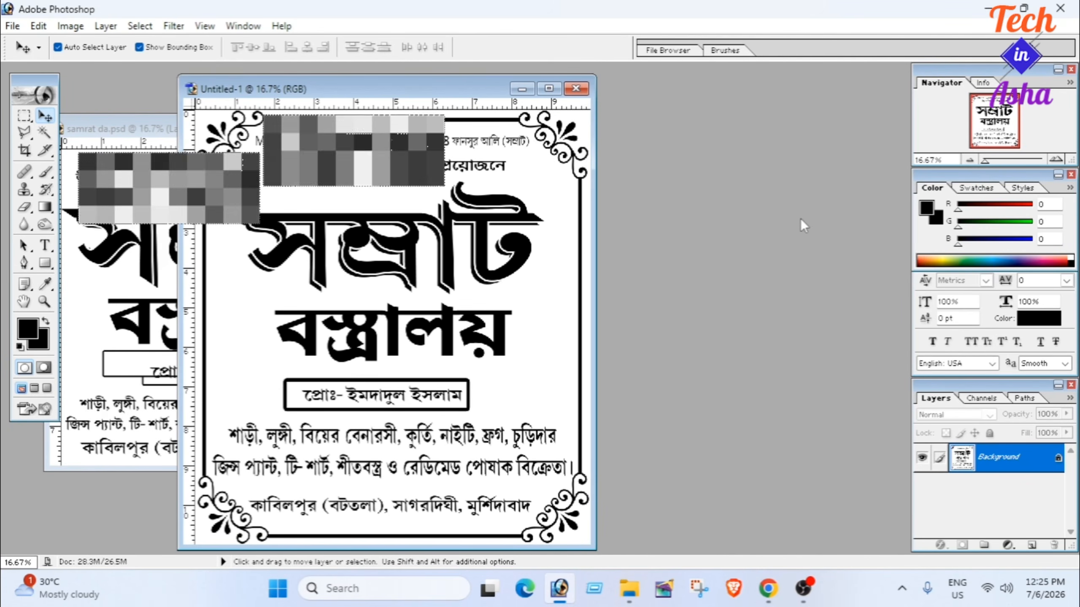
key(ctrl+n)
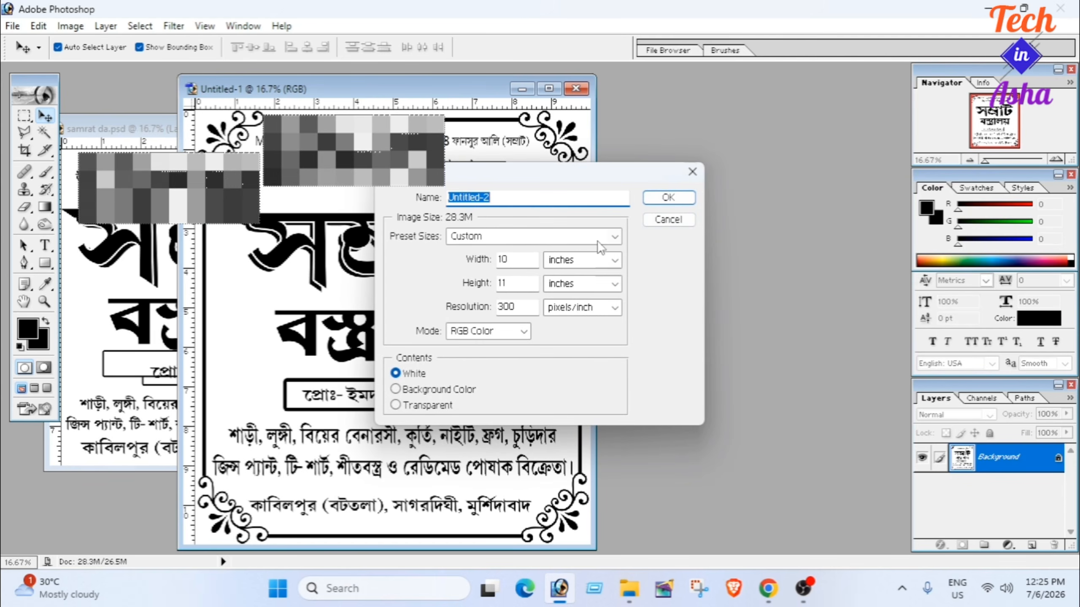
click(612, 236)
click(499, 348)
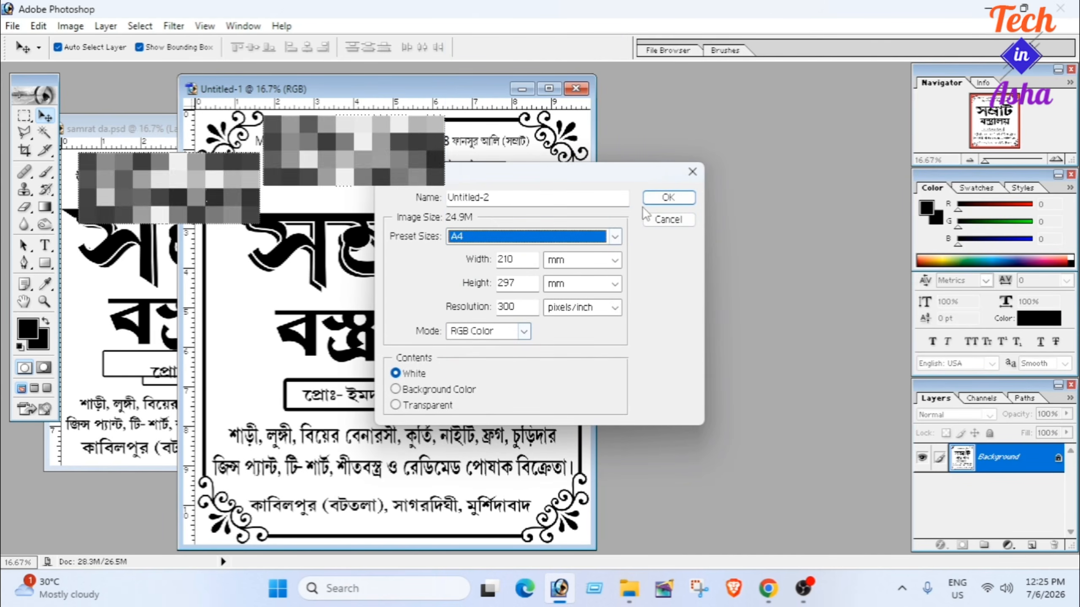
click(657, 198)
Arrange the shop design and the blank A4 document side by side, with the shop design zoomed out to 12.5%
drag(202, 91, 733, 135)
click(428, 89)
drag(429, 89, 365, 79)
click(486, 79)
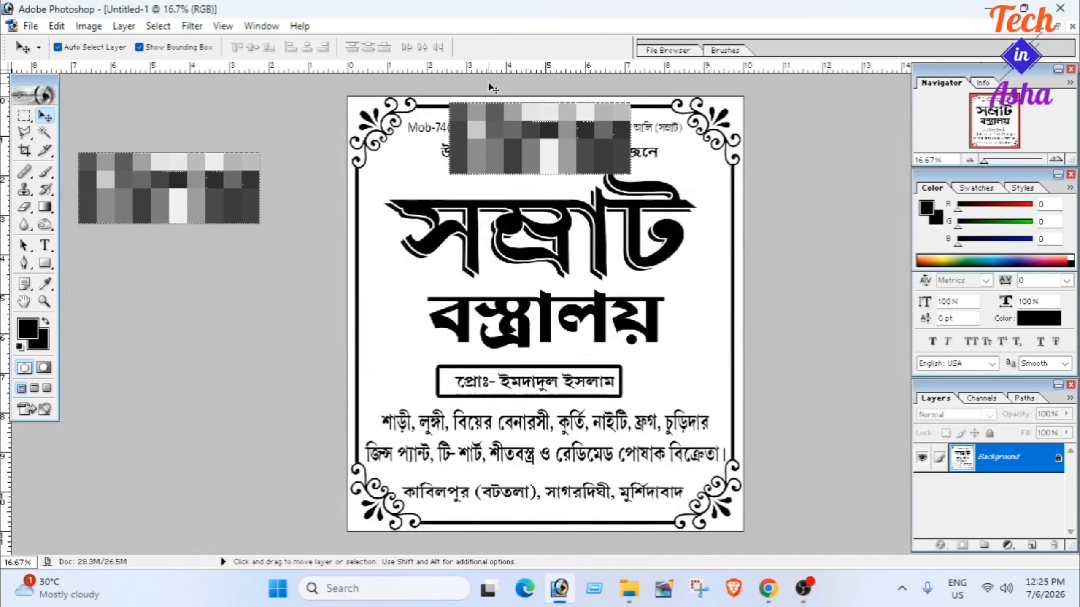
click(1057, 27)
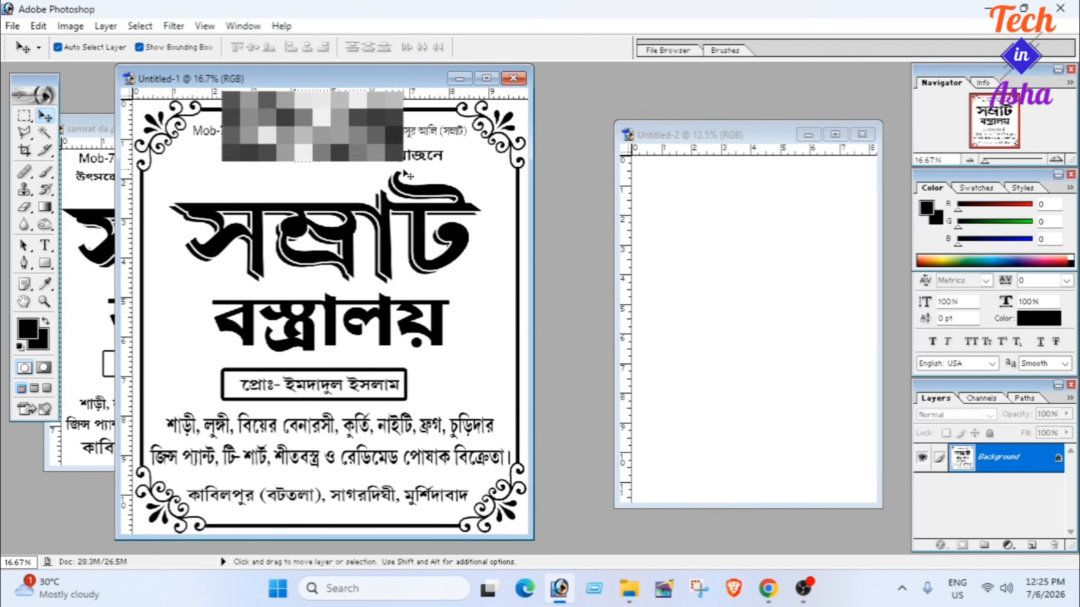
key(ctrl+minus)
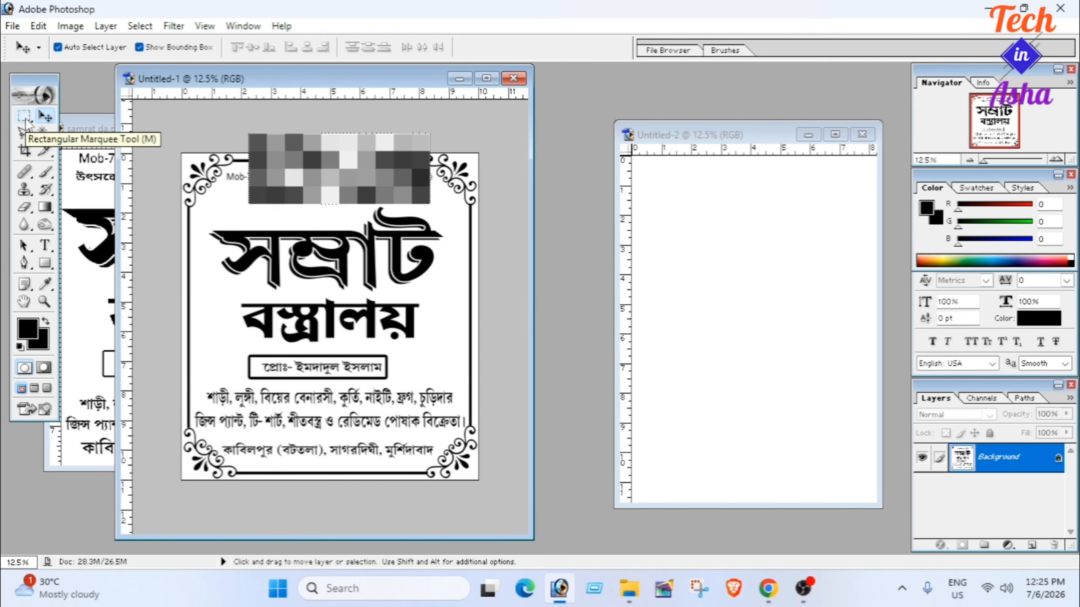
Select the upper part of the merged design, about 10 × 6.6 inches, and copy it into the A4 document
click(25, 120)
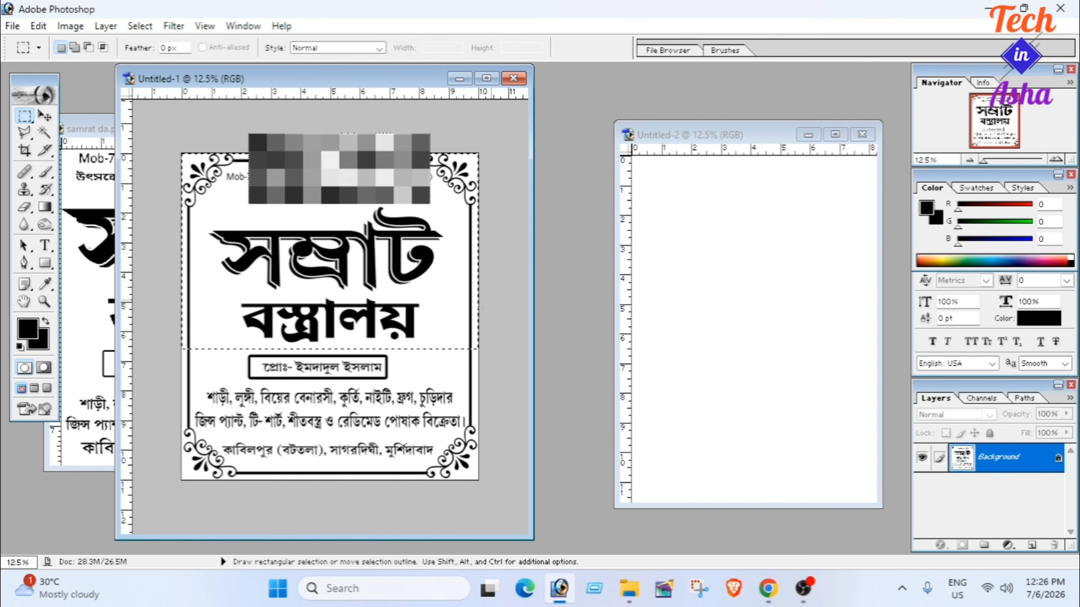
click(47, 119)
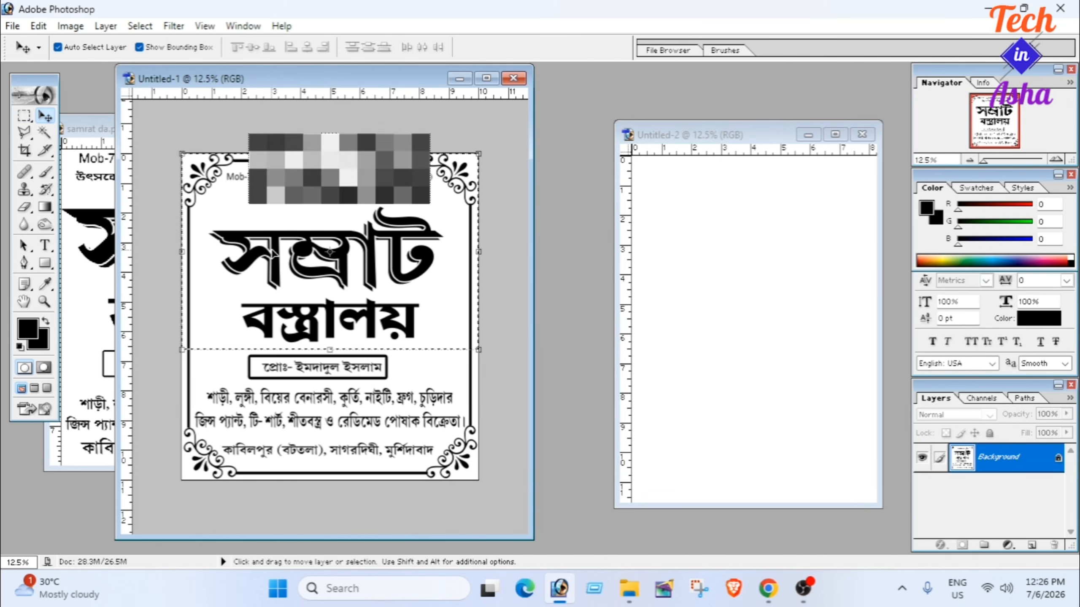
drag(267, 259, 707, 270)
drag(774, 276, 749, 296)
Rotate the copied upper part of the design 90 degrees clockwise on the A4 page
key(ctrl+t)
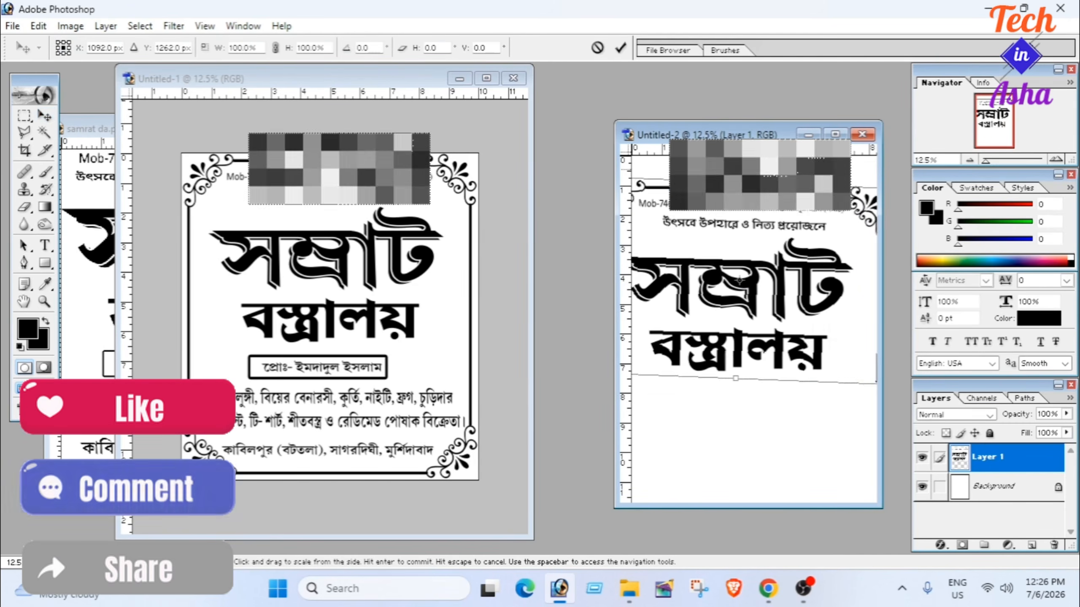
drag(764, 236, 786, 305)
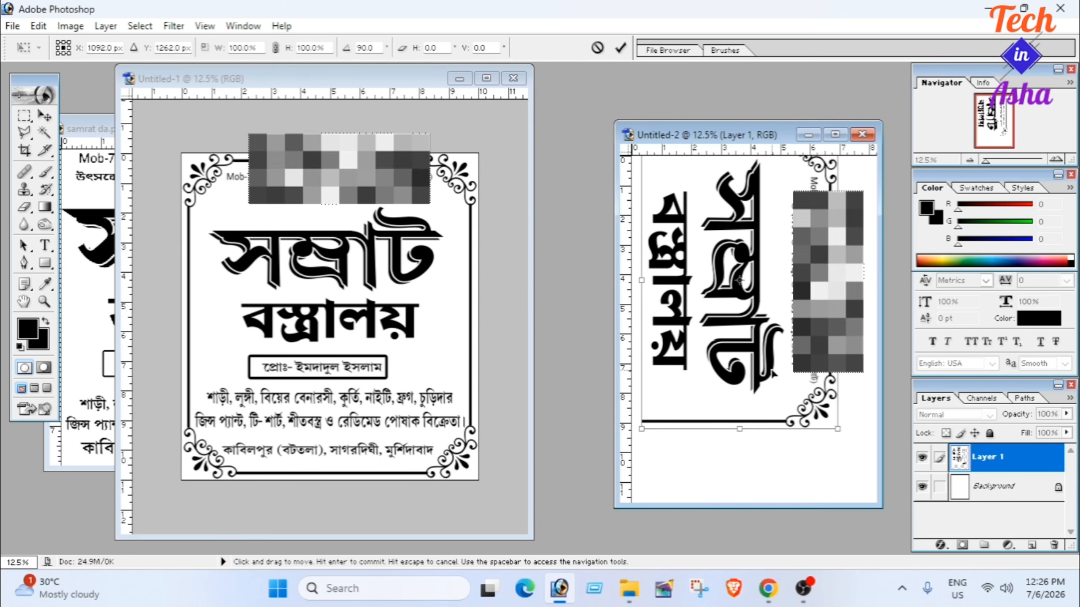
key(Return)
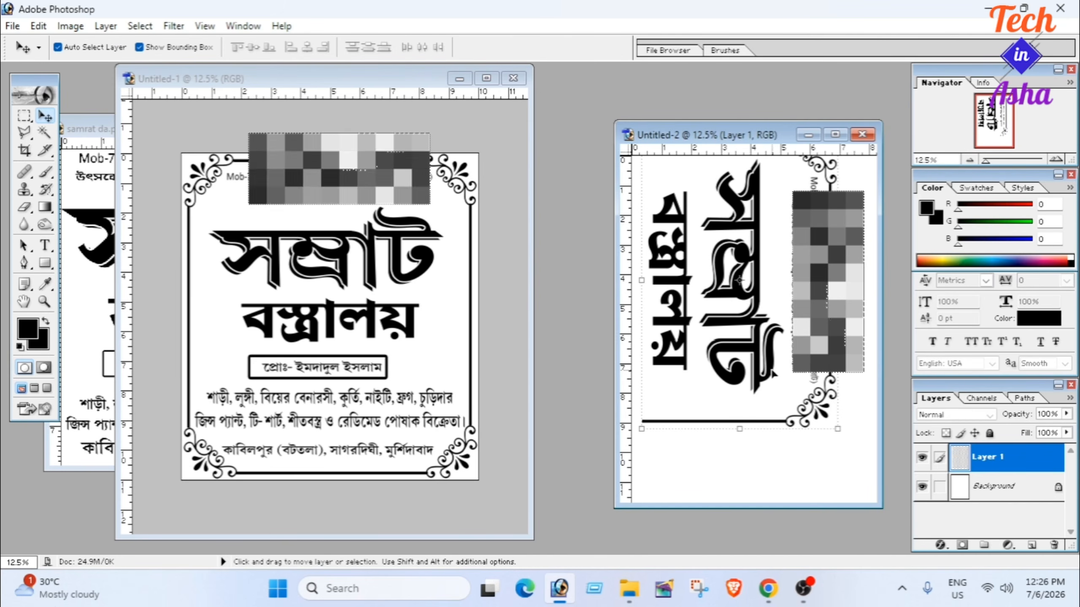
Reposition the rotated upper part of the design so it fits within the A4 page
drag(772, 367, 777, 378)
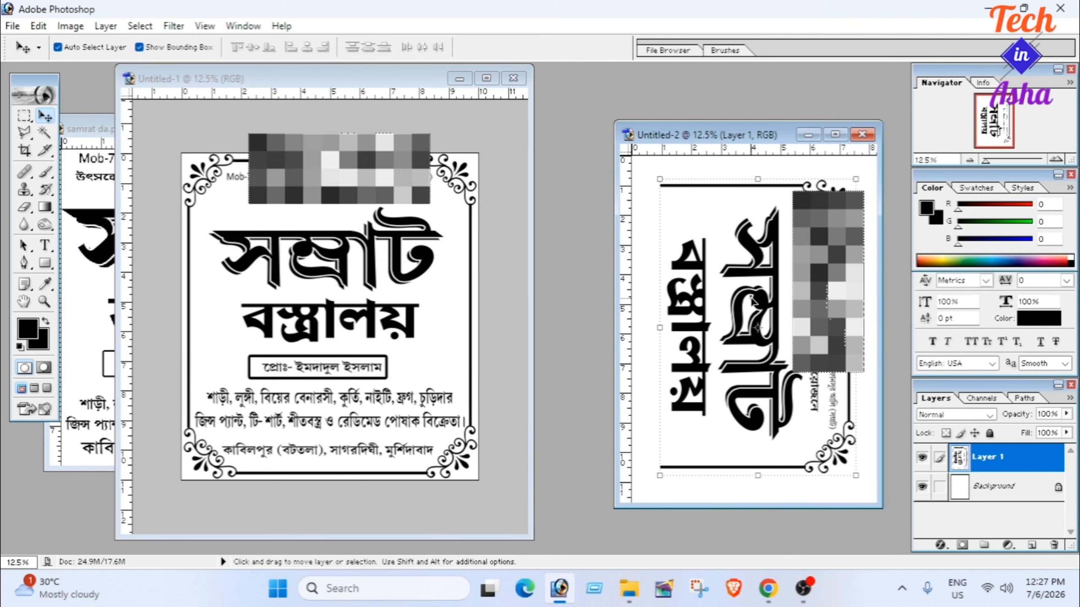
Select the remaining lower part of the shop design, about 10 × 4.4 inches, and copy it into the A4 document
click(314, 76)
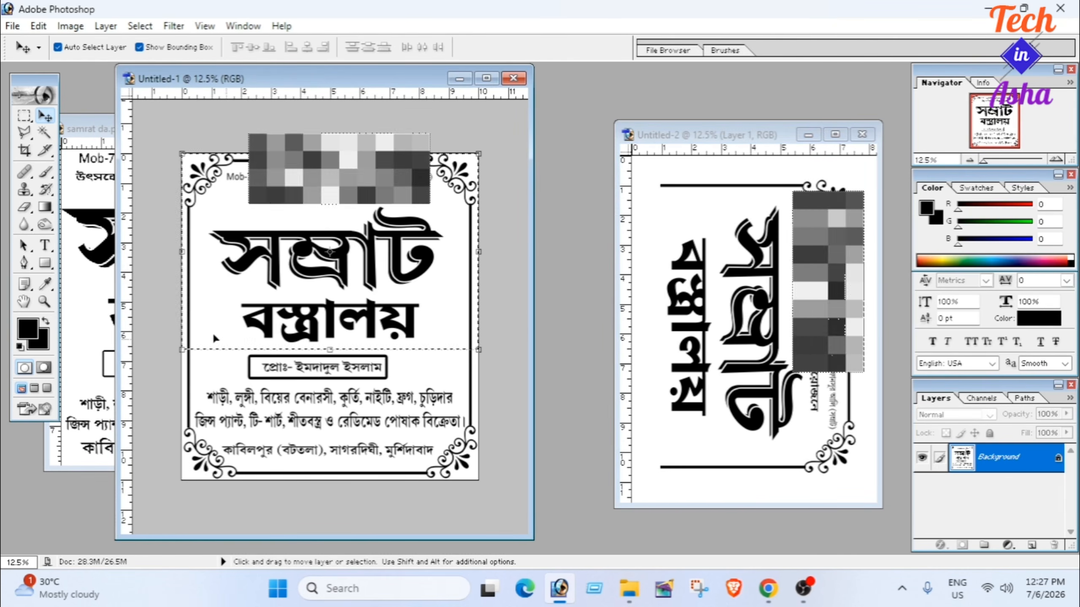
click(25, 117)
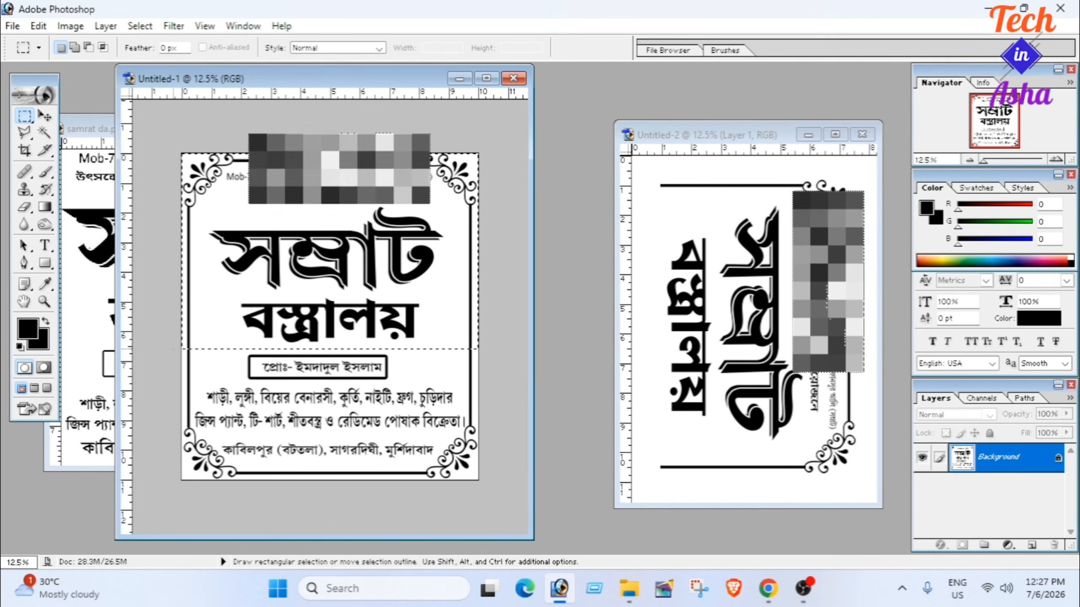
drag(182, 349, 481, 483)
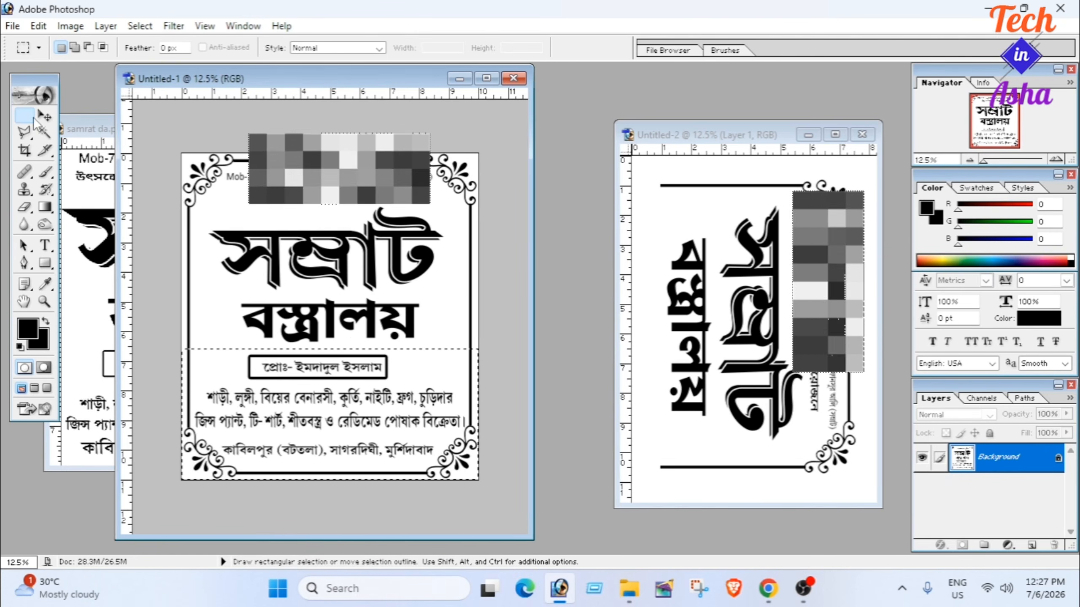
click(49, 121)
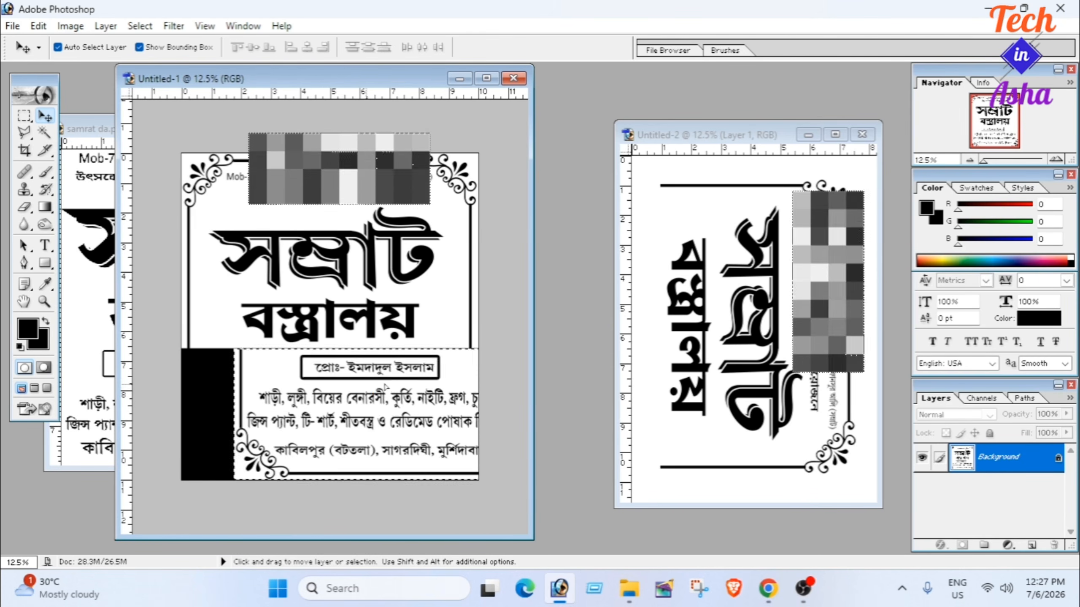
drag(385, 386, 728, 346)
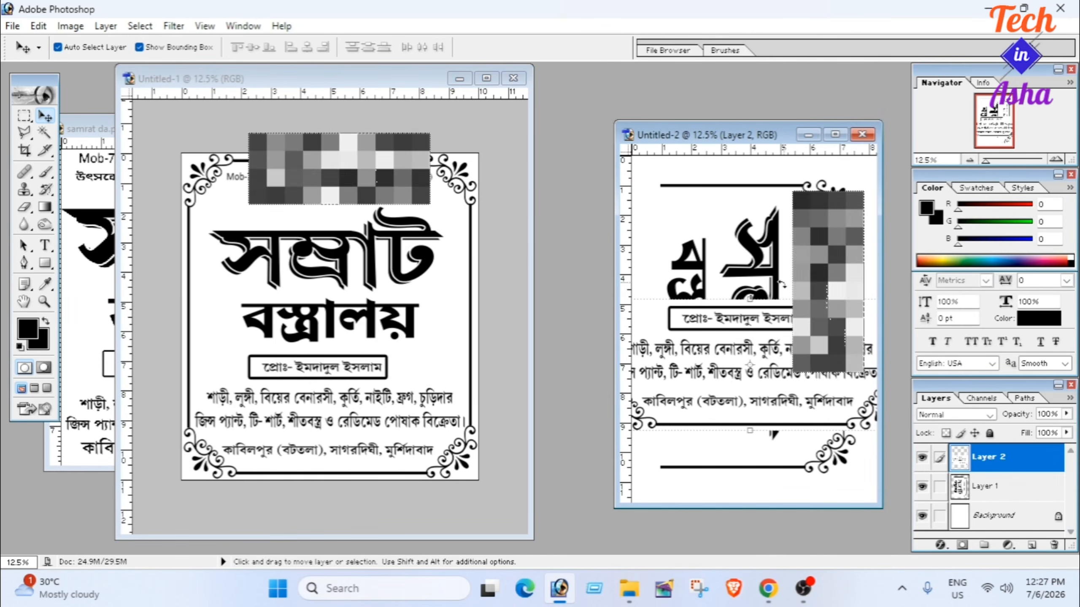
Rotate the copied lower part 90 degrees clockwise and fit it within the A4 page with its lower border along the page's left side
drag(784, 291, 830, 371)
drag(784, 366, 769, 374)
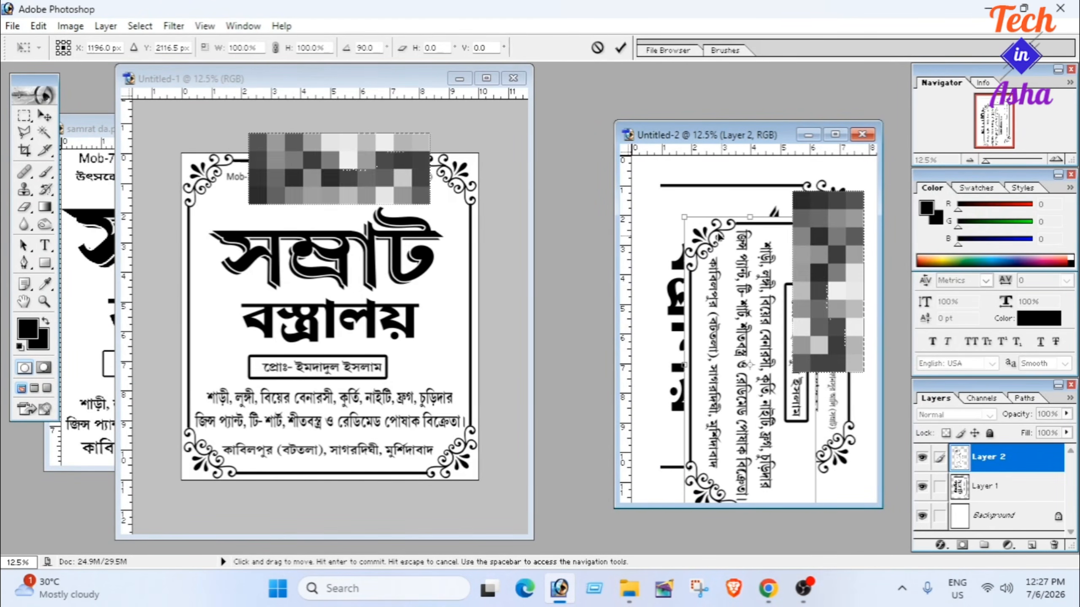
drag(745, 351, 707, 312)
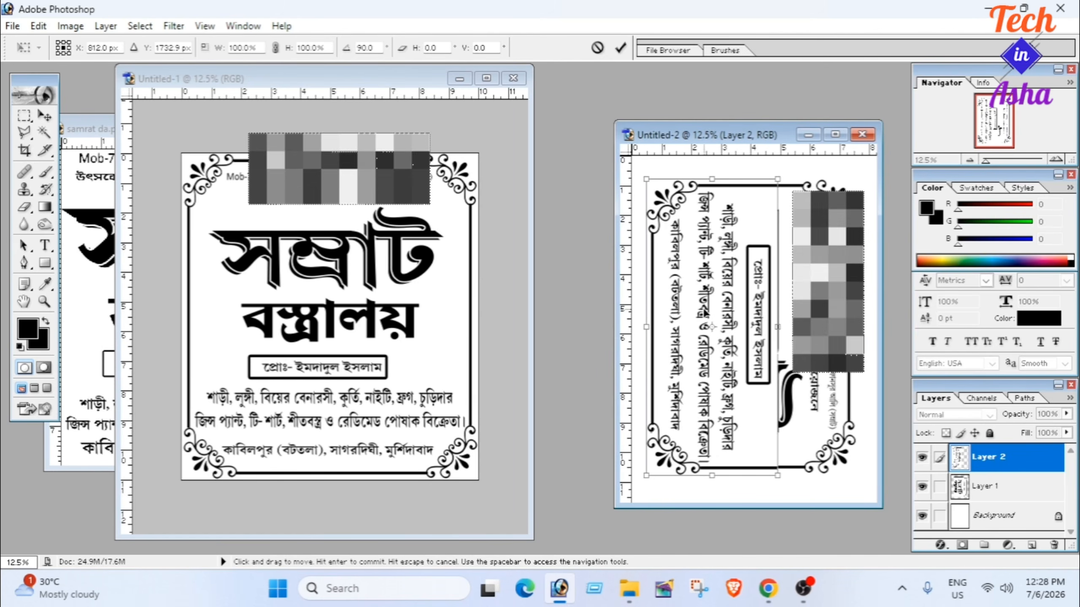
key(Return)
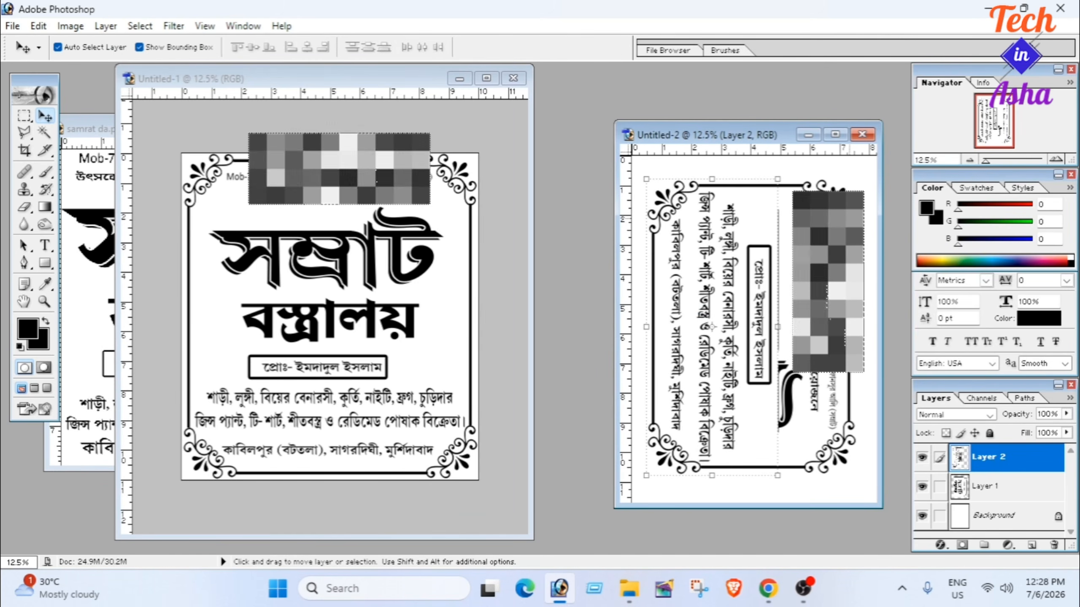
Delete the upper part's layer from the A4 document and select the lower part's layer
click(849, 244)
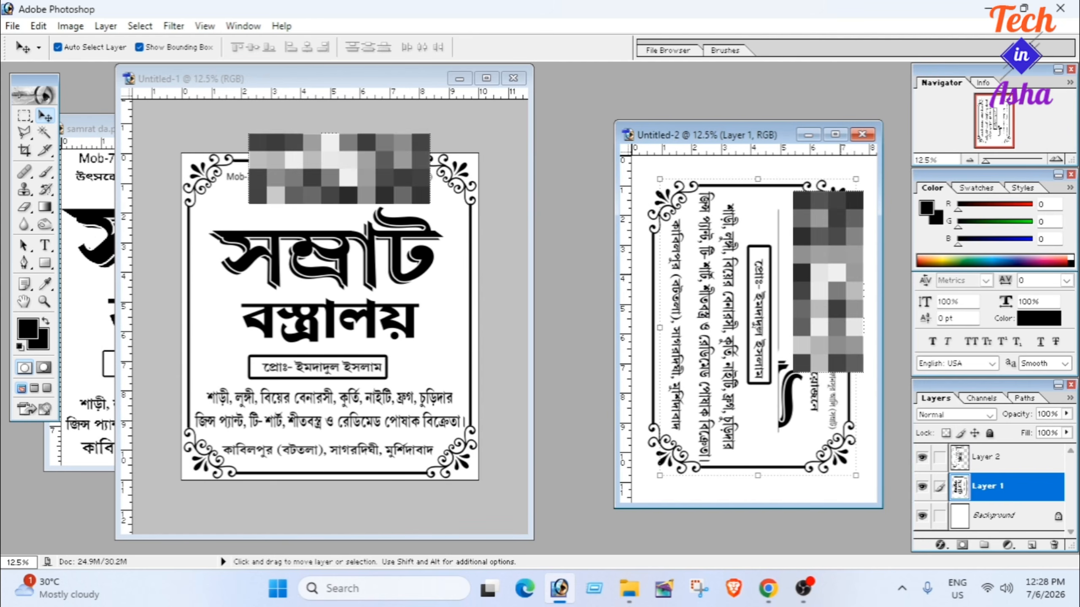
click(922, 490)
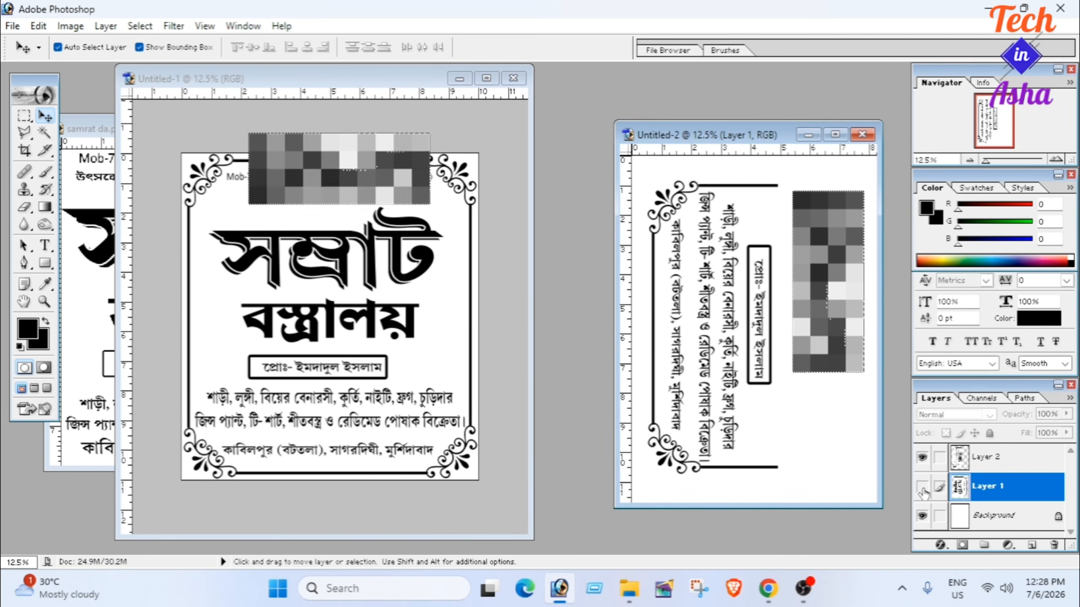
click(1055, 546)
click(505, 233)
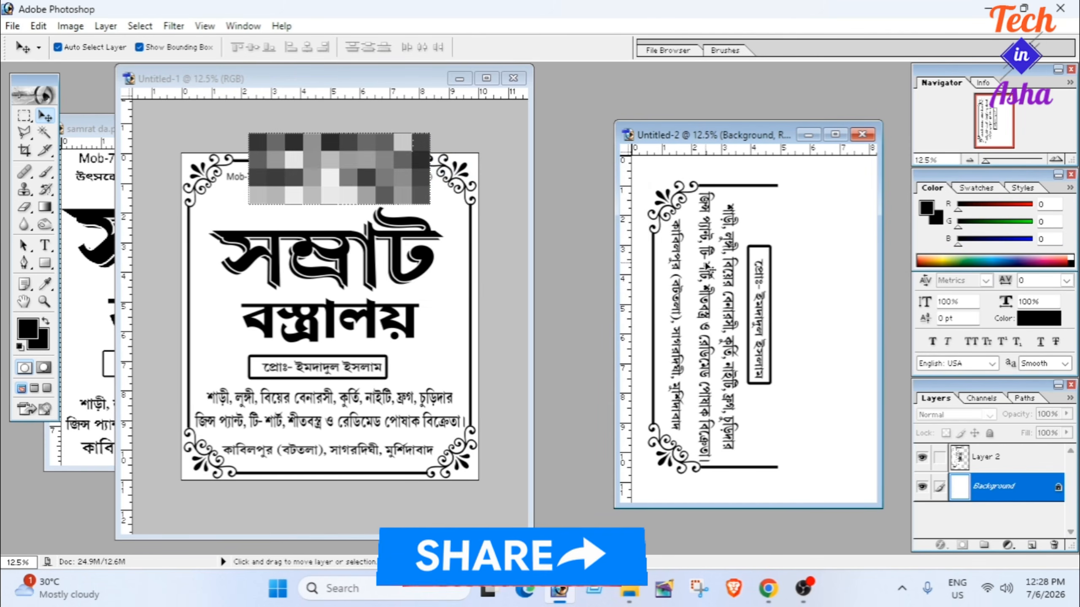
click(736, 288)
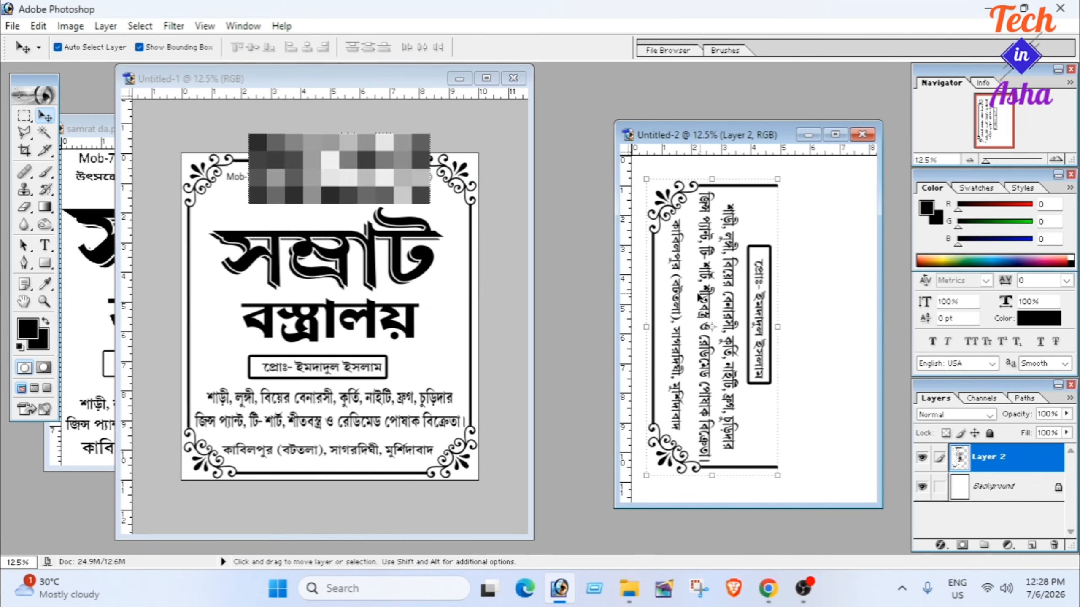